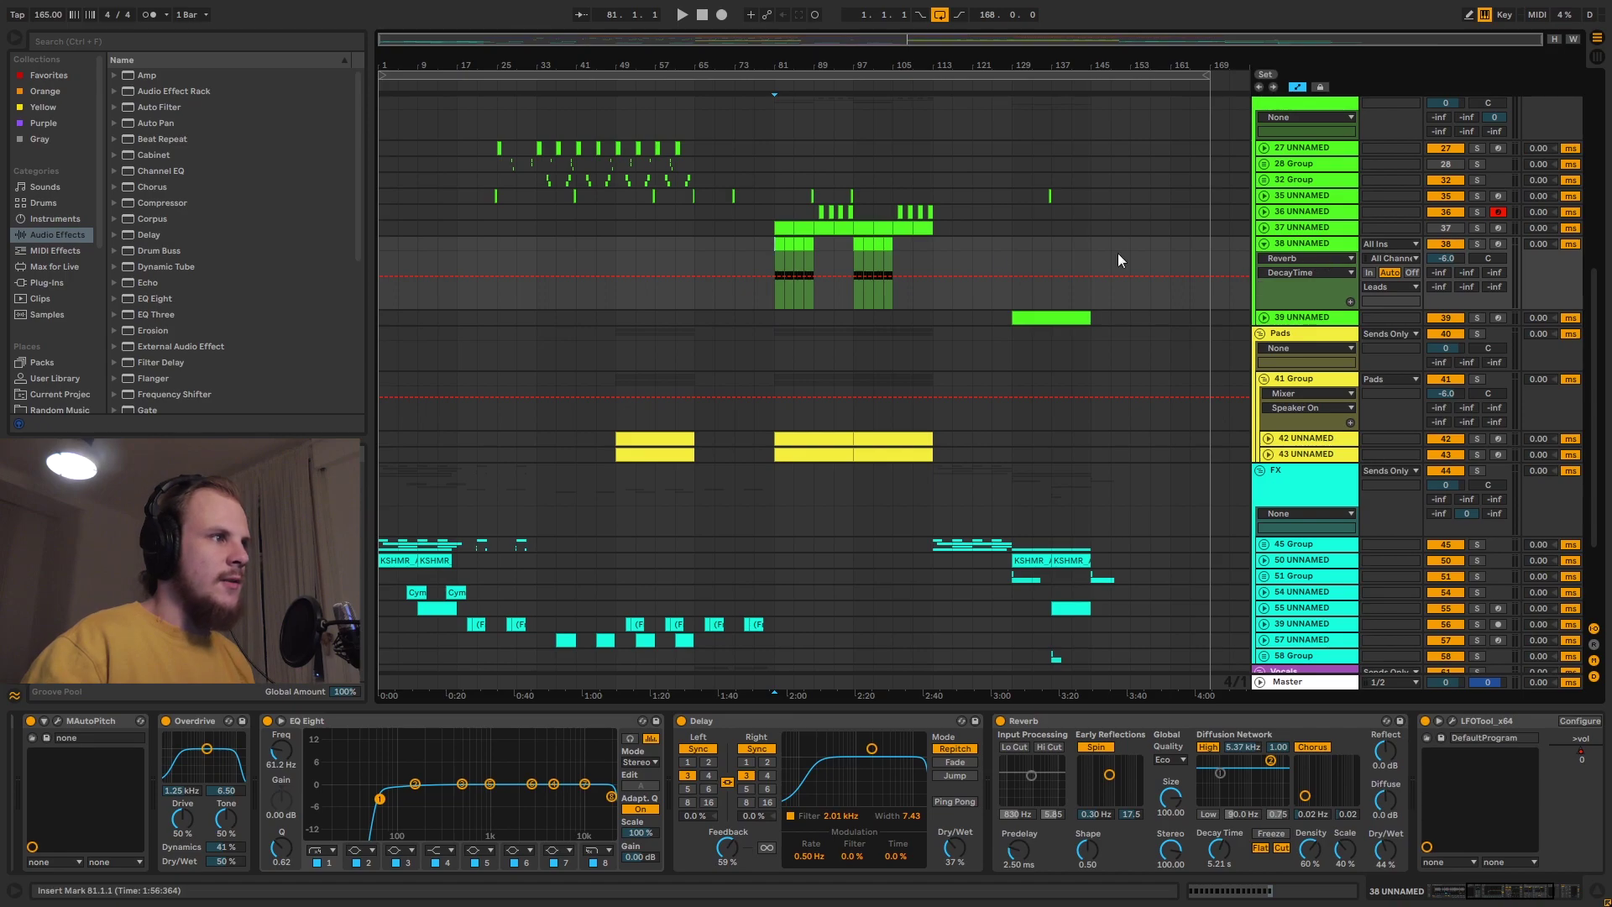
Play back the arrangement from bar 81, where the clips on track 38 begin.
{"action": "left_click_drag", "start_coordinate": [781, 68], "coordinate": [730, 134]}
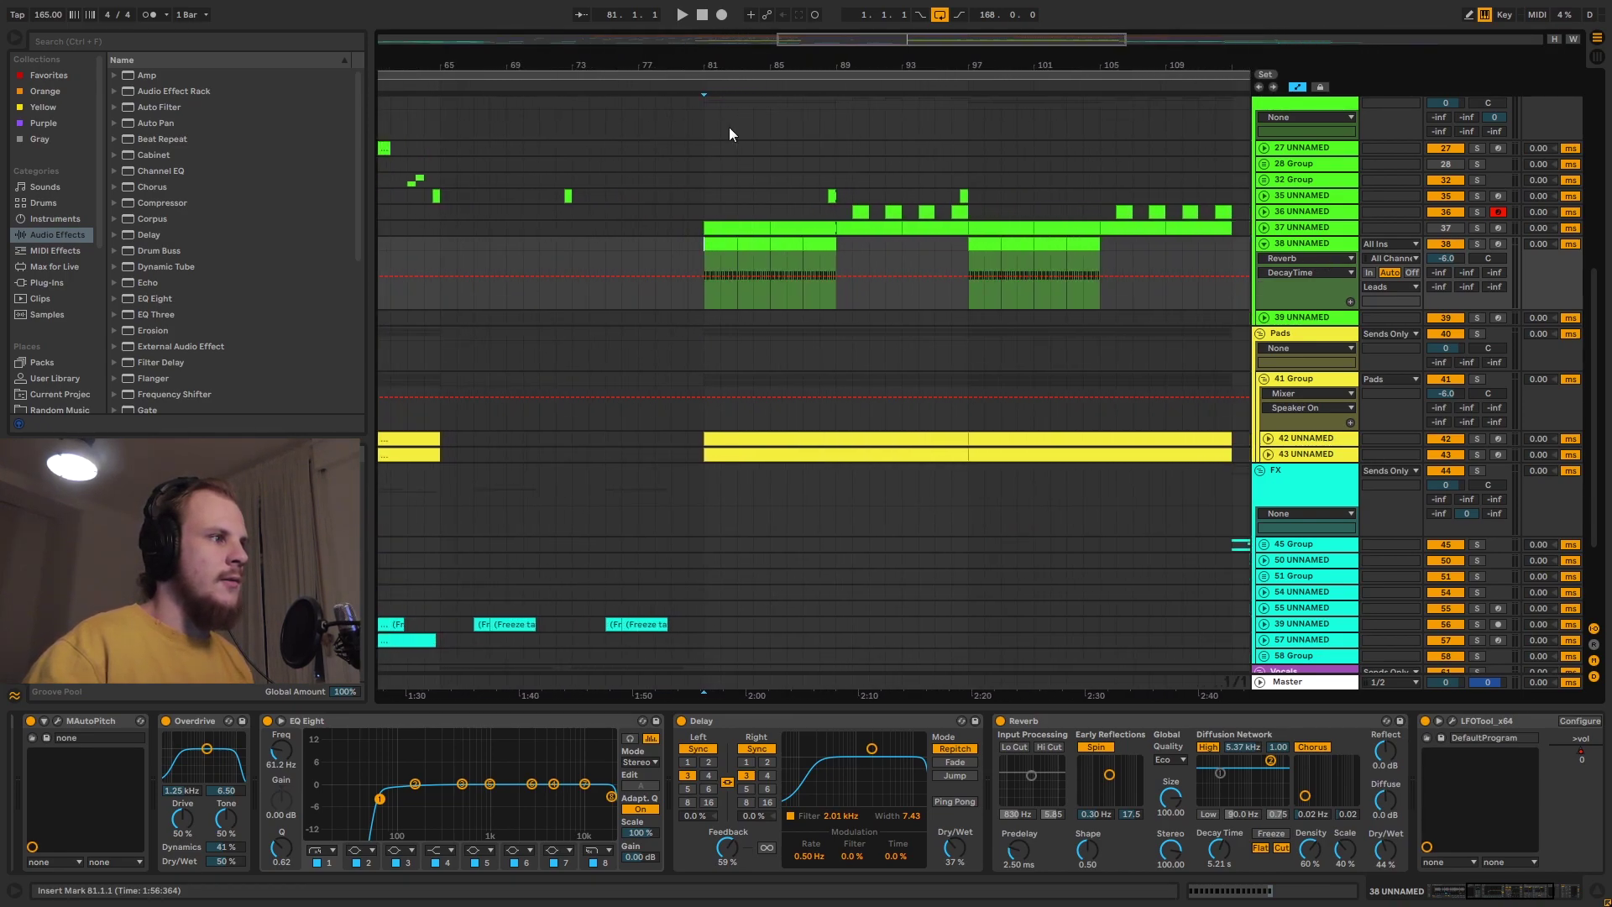
{"action": "left_click", "coordinate": [721, 262]}
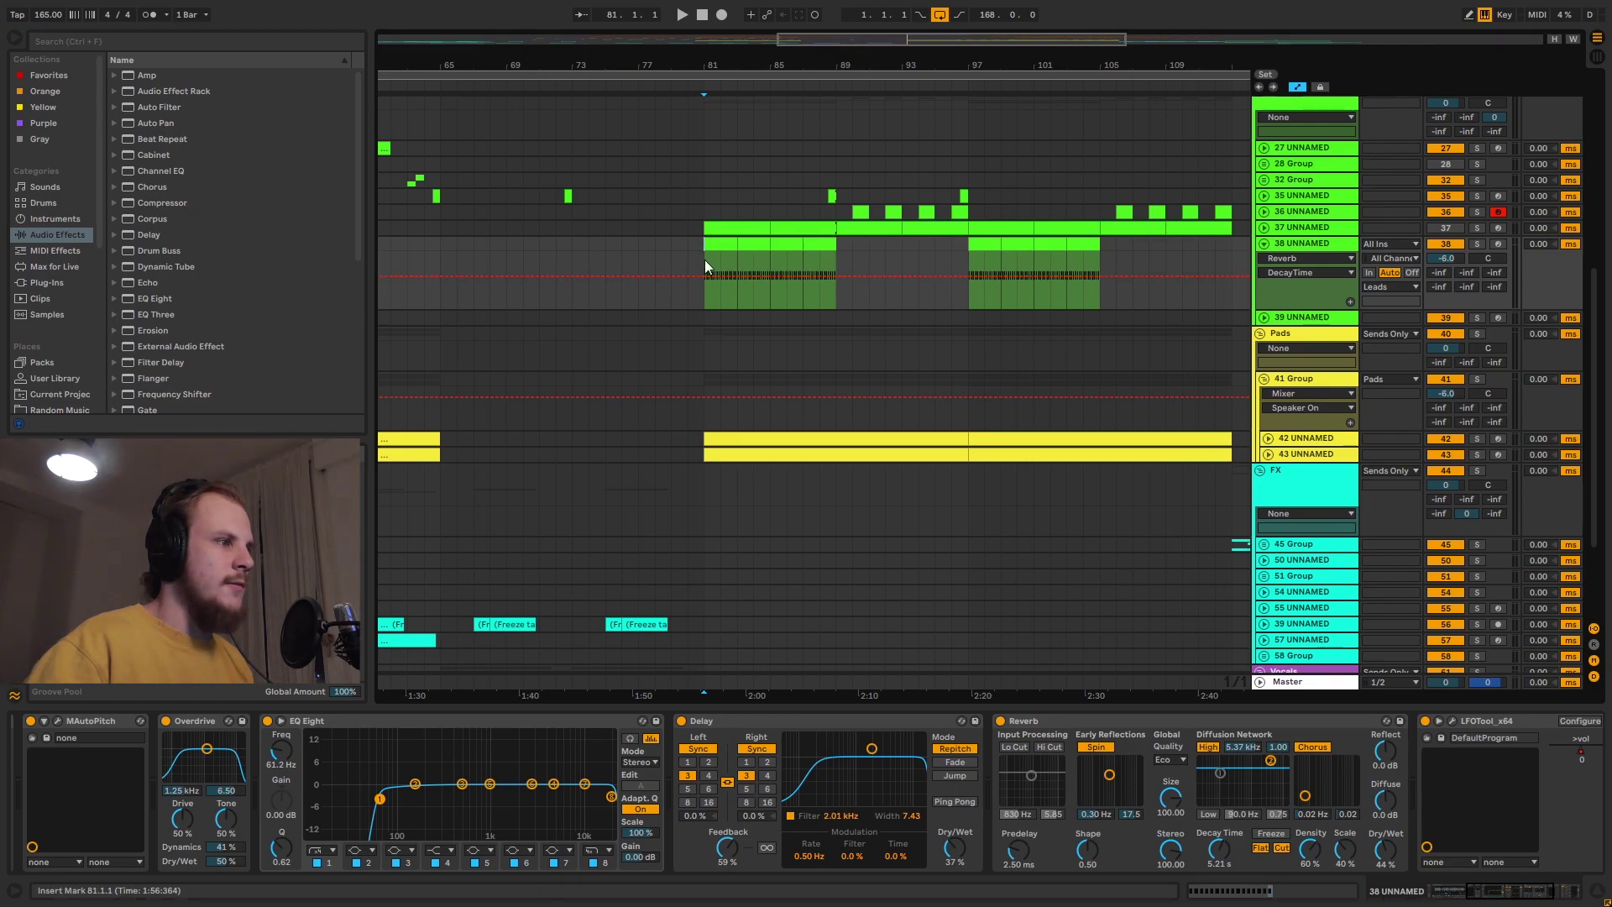
{"action": "key", "text": "space"}
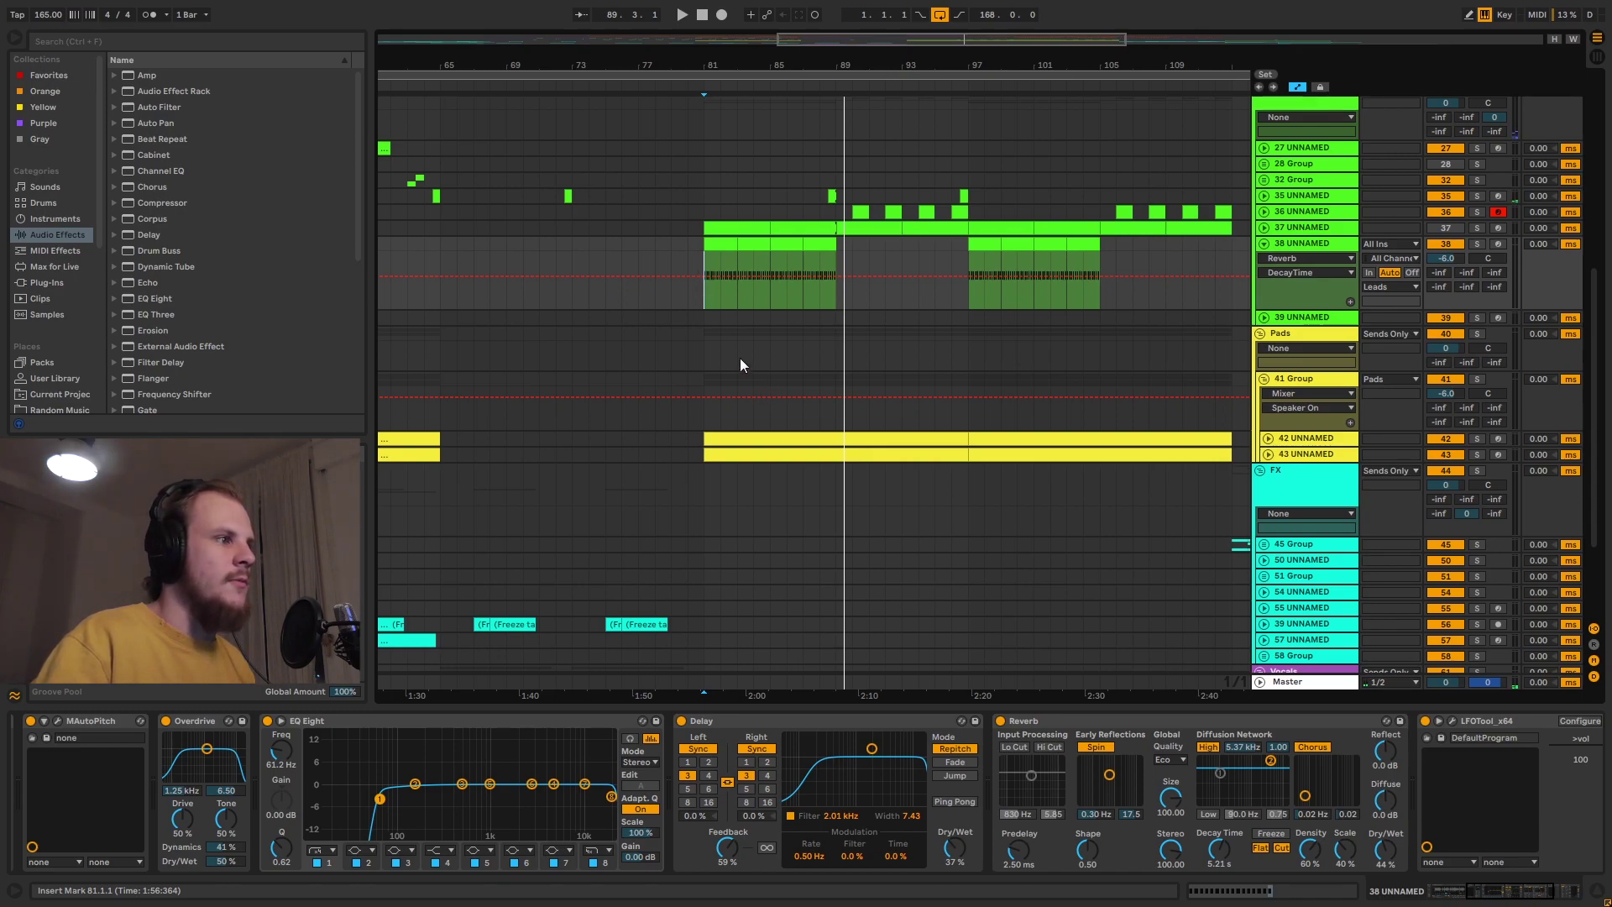
{"action": "left_click", "coordinate": [753, 396]}
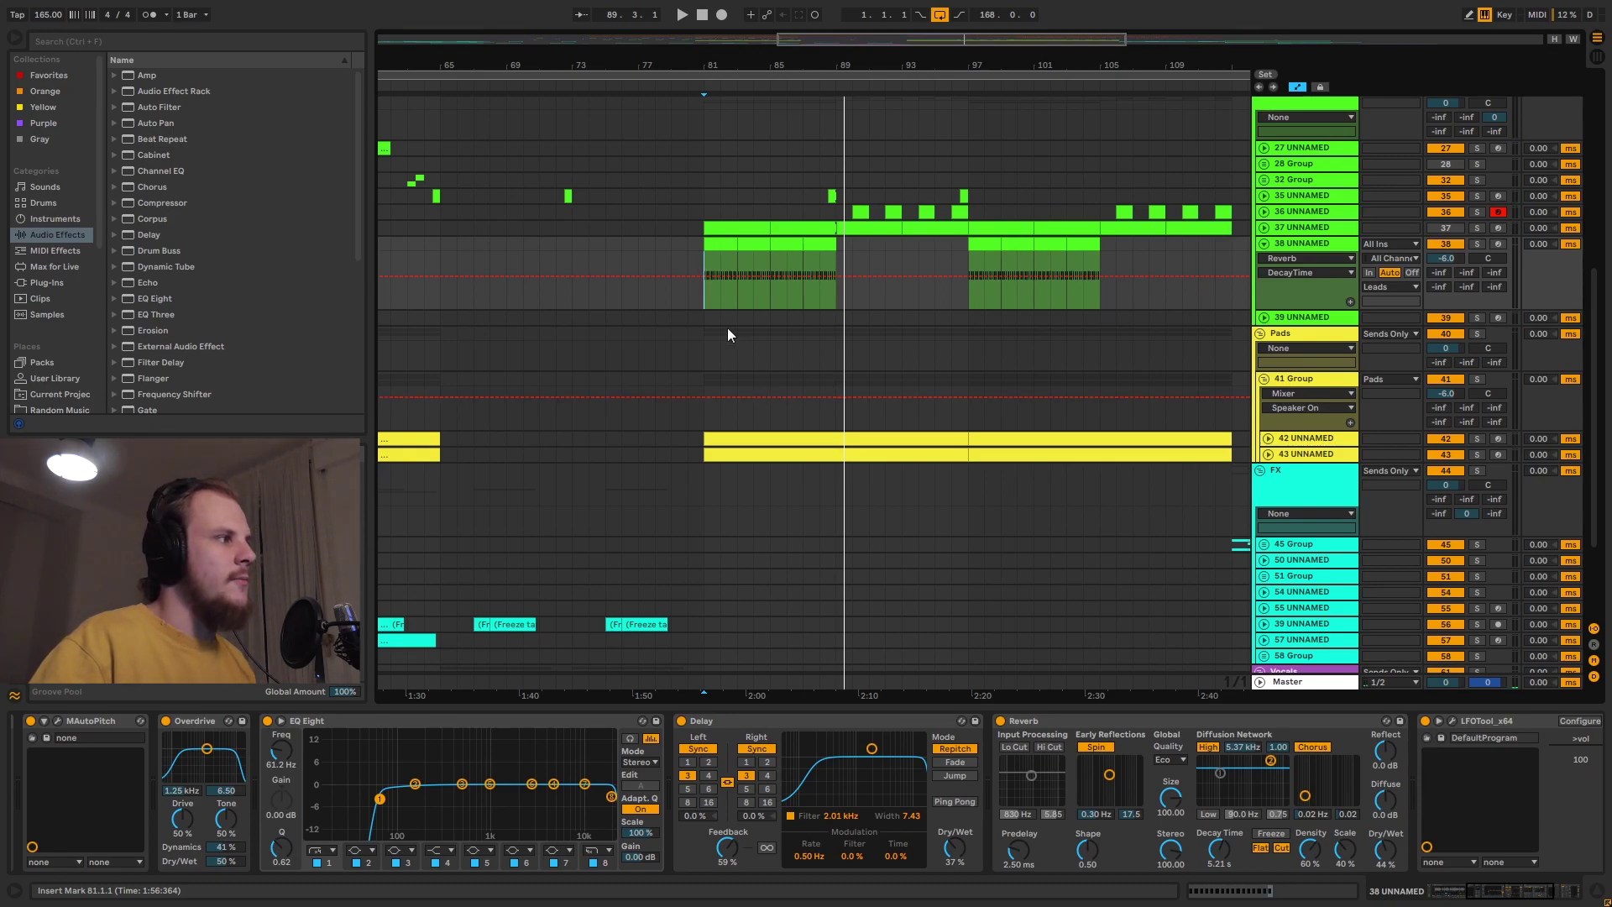
{"action": "scroll", "coordinate": [204, 319], "scroll_direction": "down", "scroll_amount": 5}
{"action": "scroll", "coordinate": [178, 339], "scroll_direction": "down", "scroll_amount": 2}
{"action": "left_click_drag", "start_coordinate": [153, 308], "coordinate": [1417, 808]}
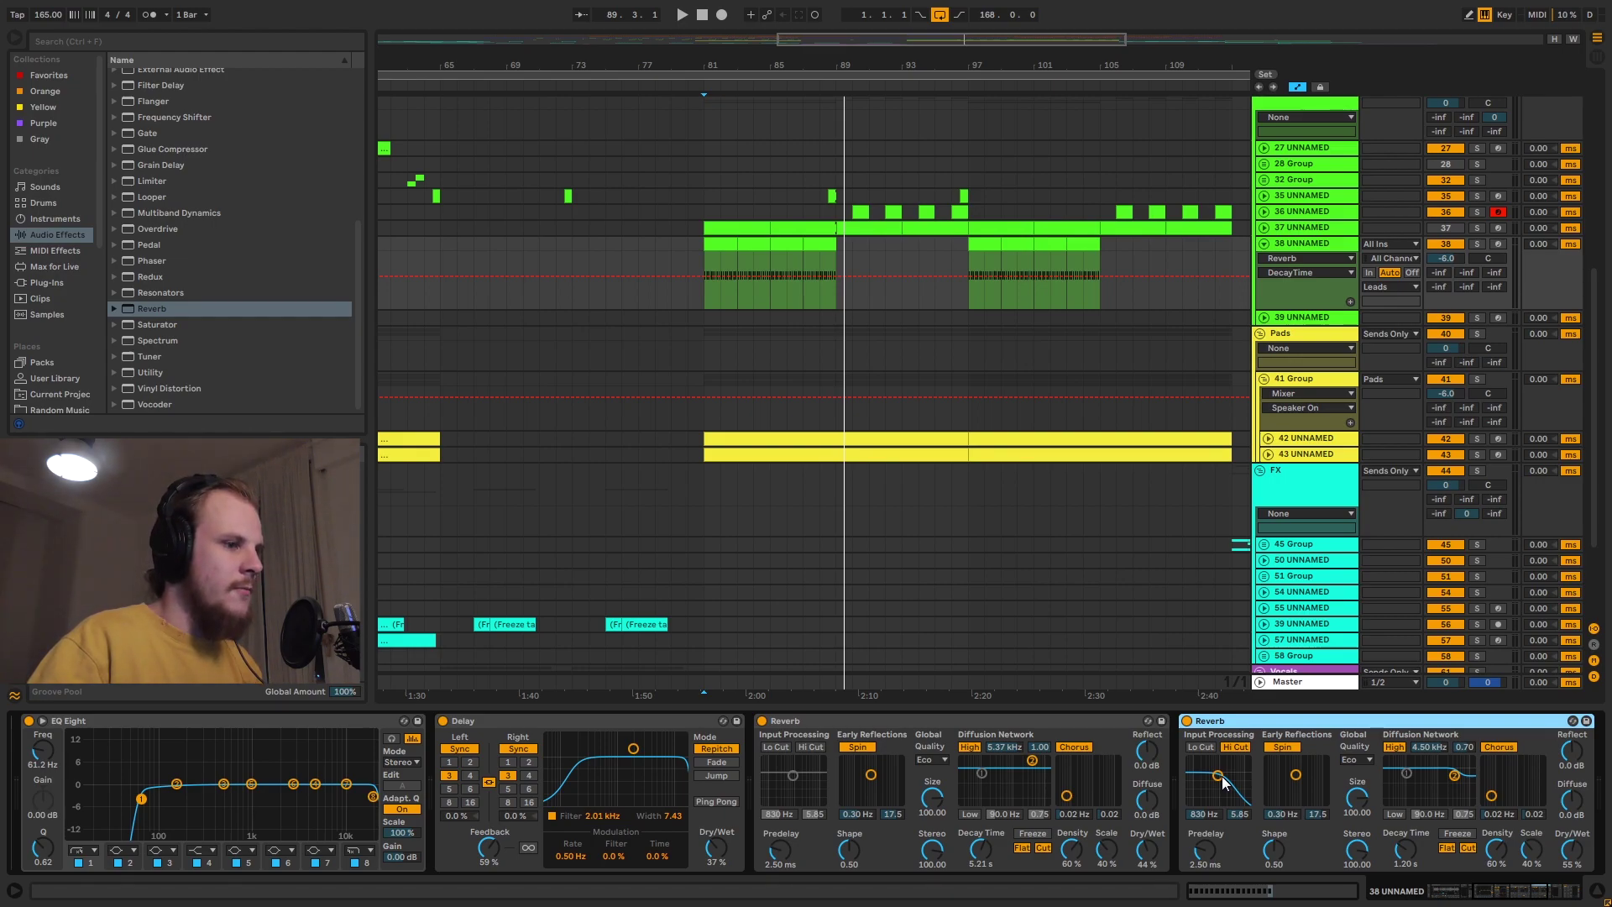
{"action": "key", "text": "Delete"}
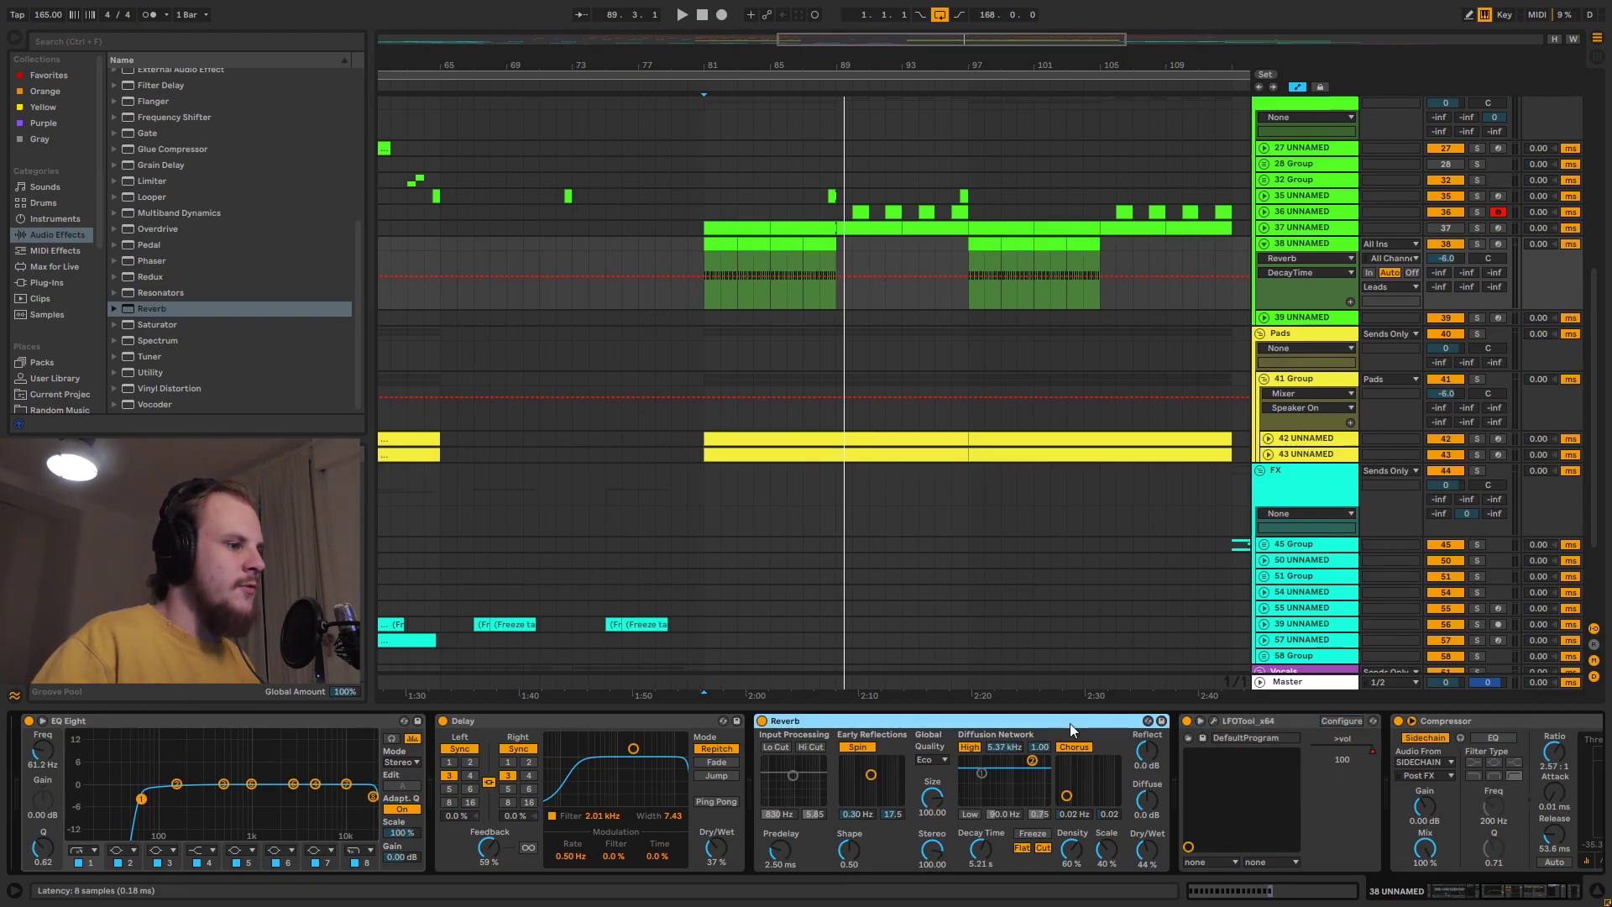
Enable the Reverb's Hi Cut, set its high diffusion shelf to 2.91 kHz and 0.73, and set the Delay filter to 776 Hz with width 4.41.
{"action": "left_click", "coordinate": [812, 747]}
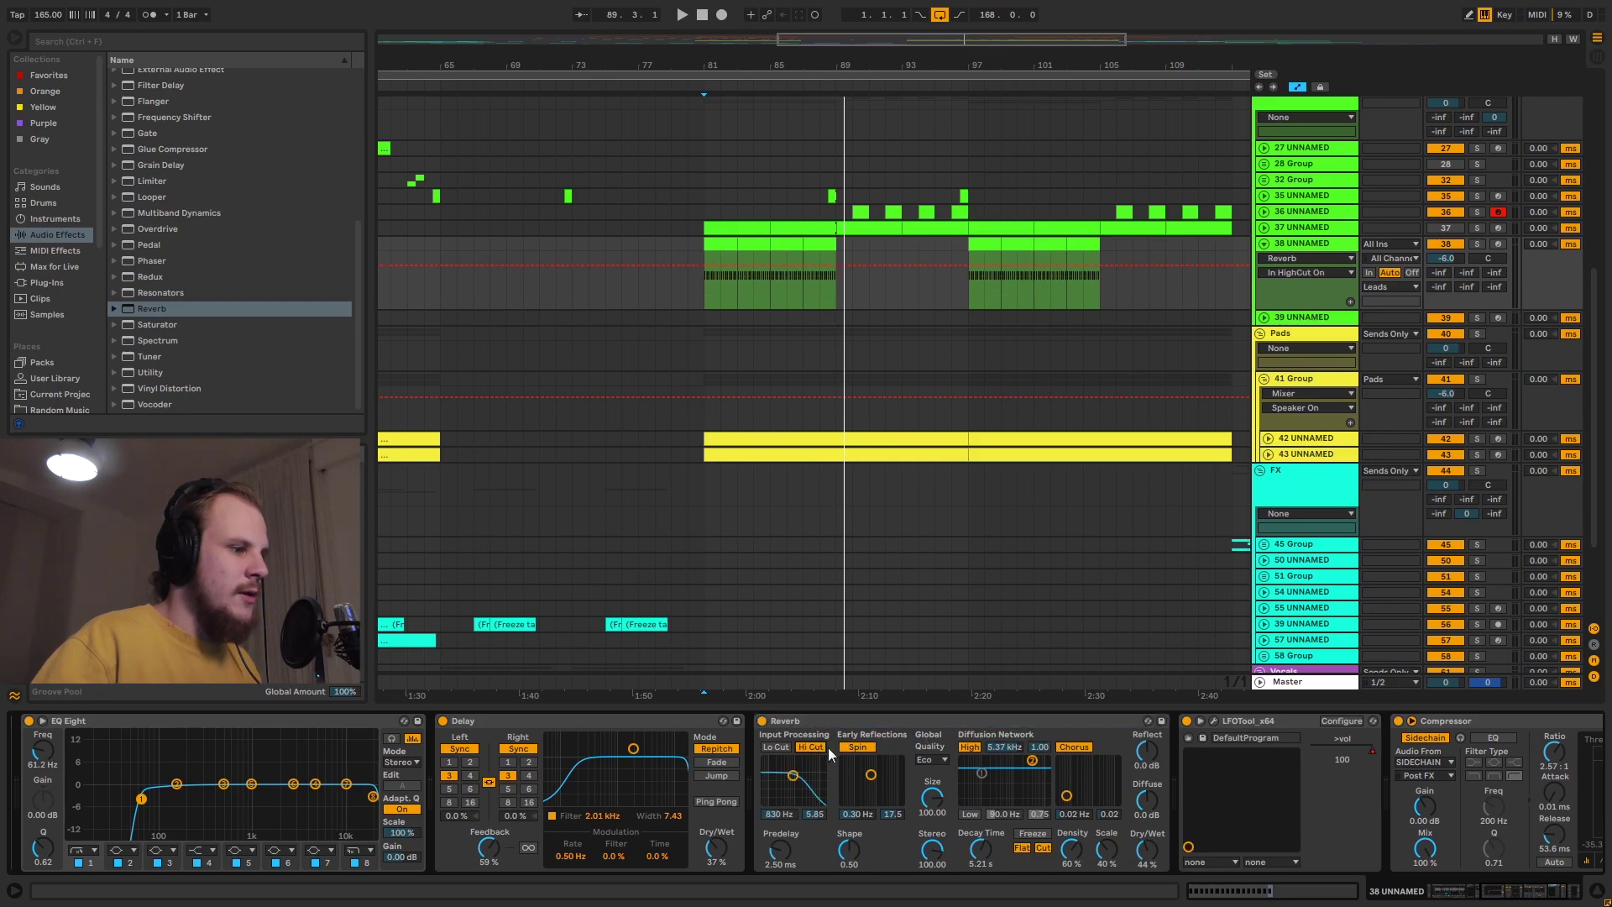
{"action": "left_click_drag", "start_coordinate": [1032, 760], "coordinate": [1024, 773]}
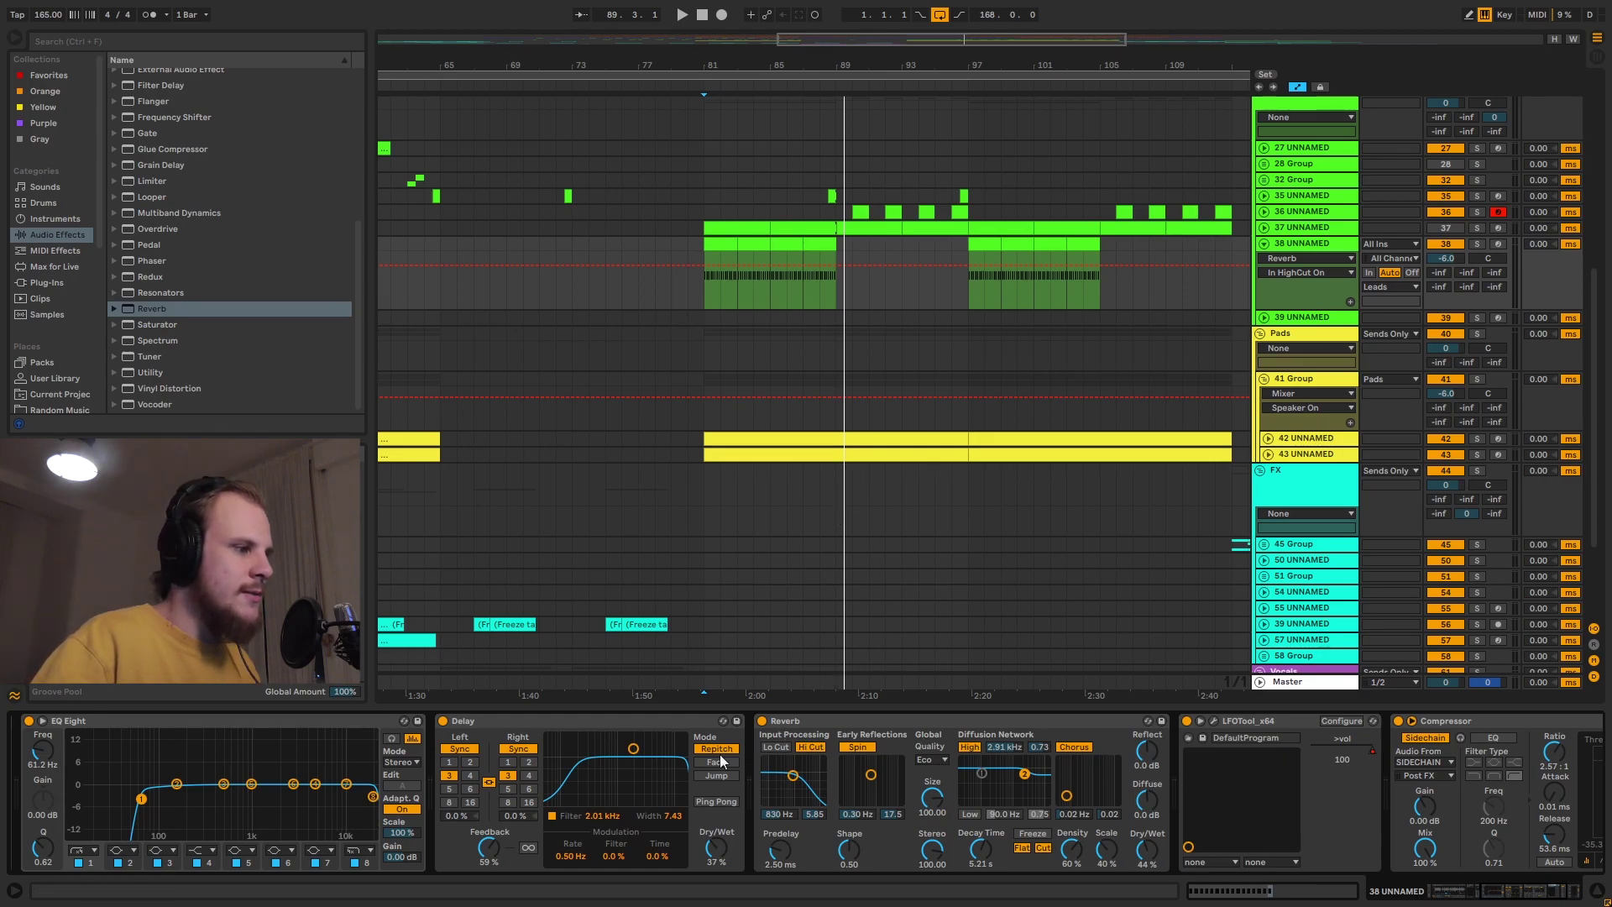
{"action": "left_click_drag", "start_coordinate": [634, 750], "coordinate": [611, 771]}
{"action": "scroll", "coordinate": [330, 302], "scroll_direction": "up", "scroll_amount": 3}
{"action": "scroll", "coordinate": [330, 302], "scroll_direction": "up", "scroll_amount": 3}
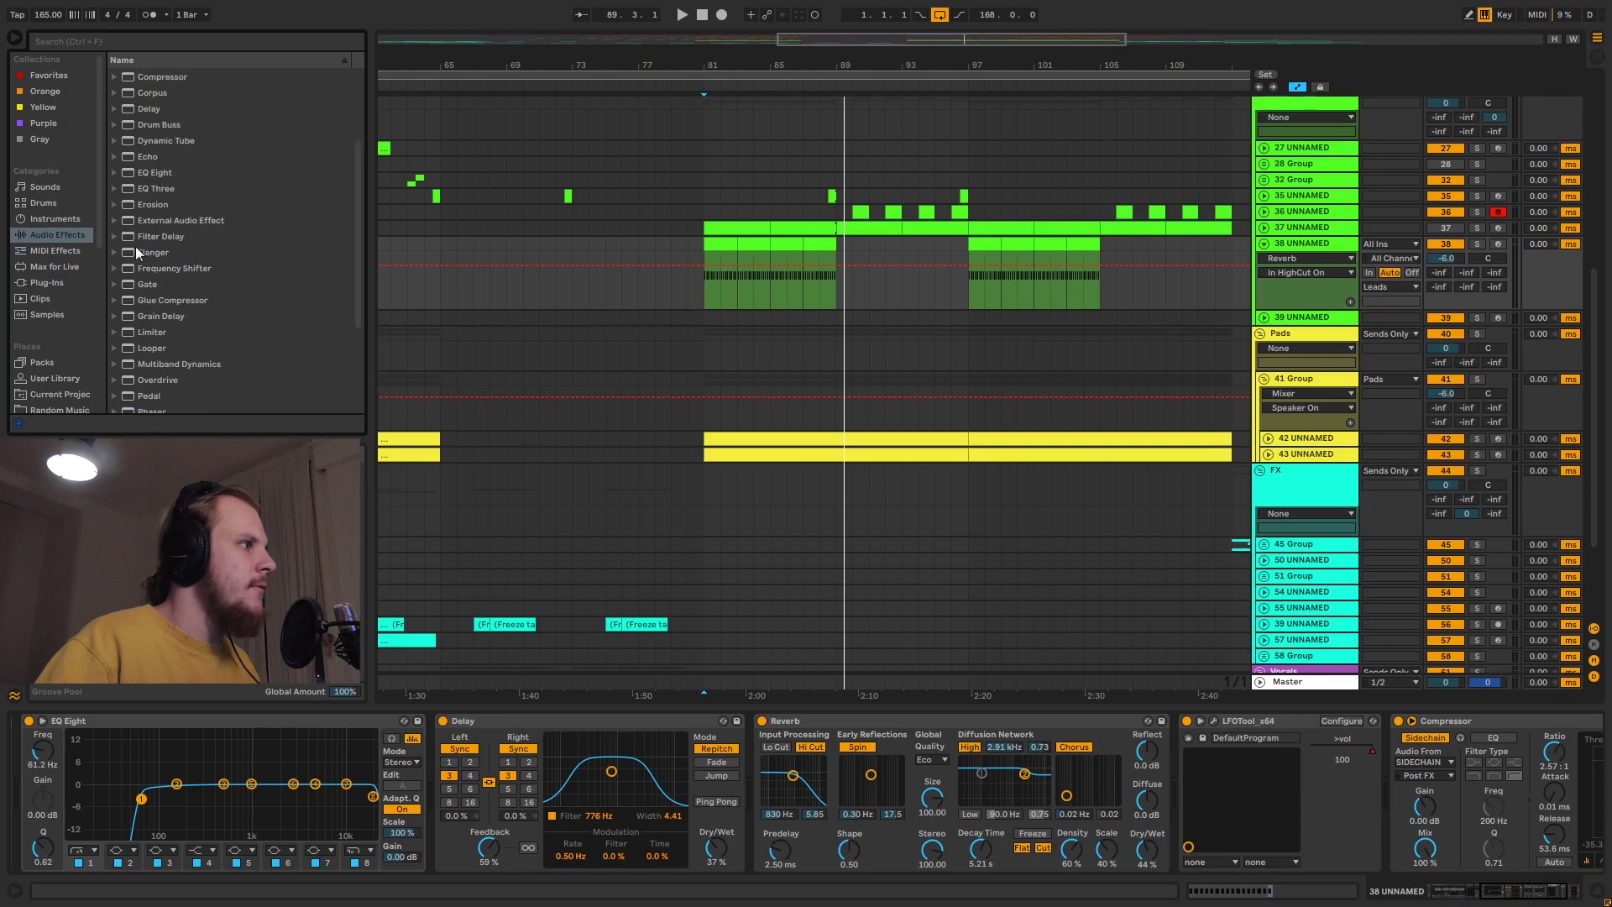
{"action": "left_click", "coordinate": [150, 109]}
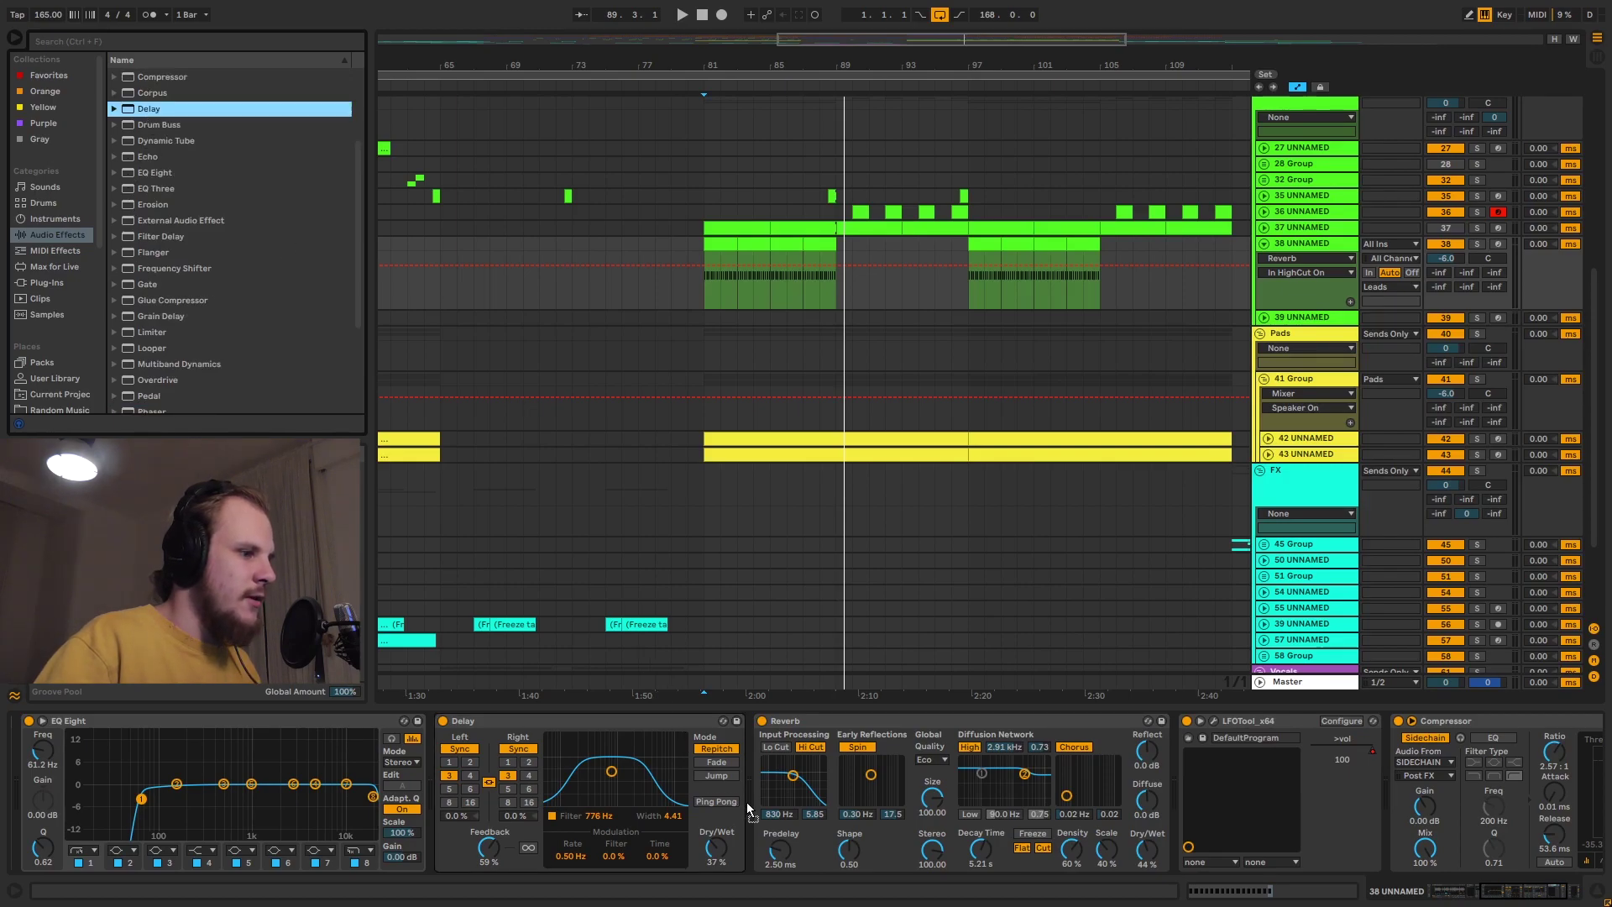
{"action": "key", "text": "Return"}
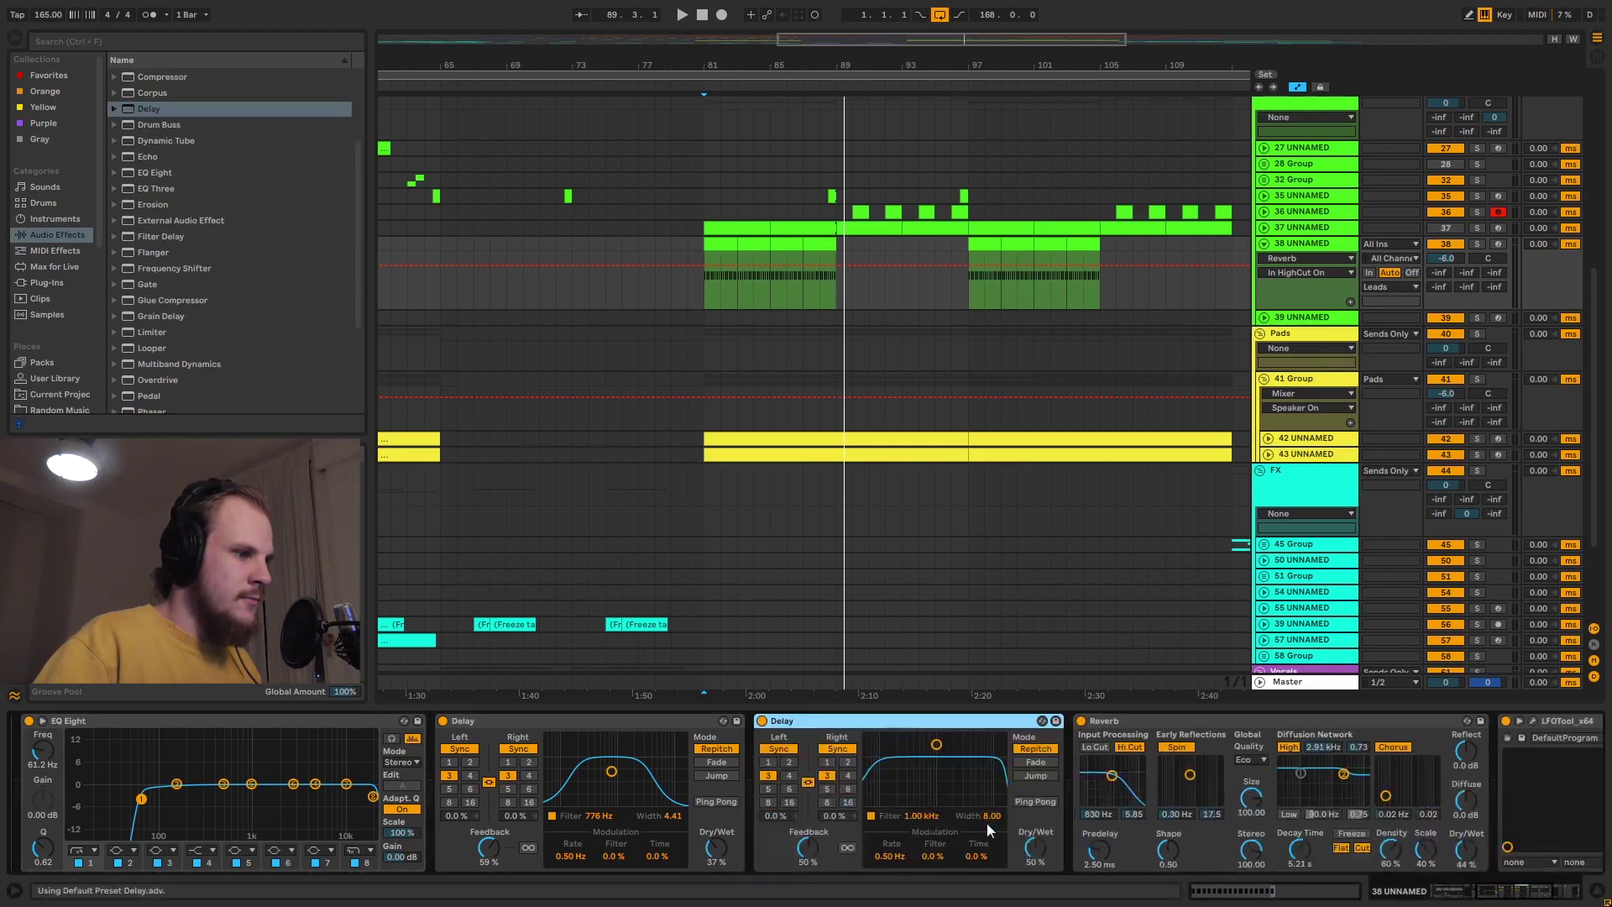
{"action": "left_click_drag", "start_coordinate": [936, 744], "coordinate": [936, 775]}
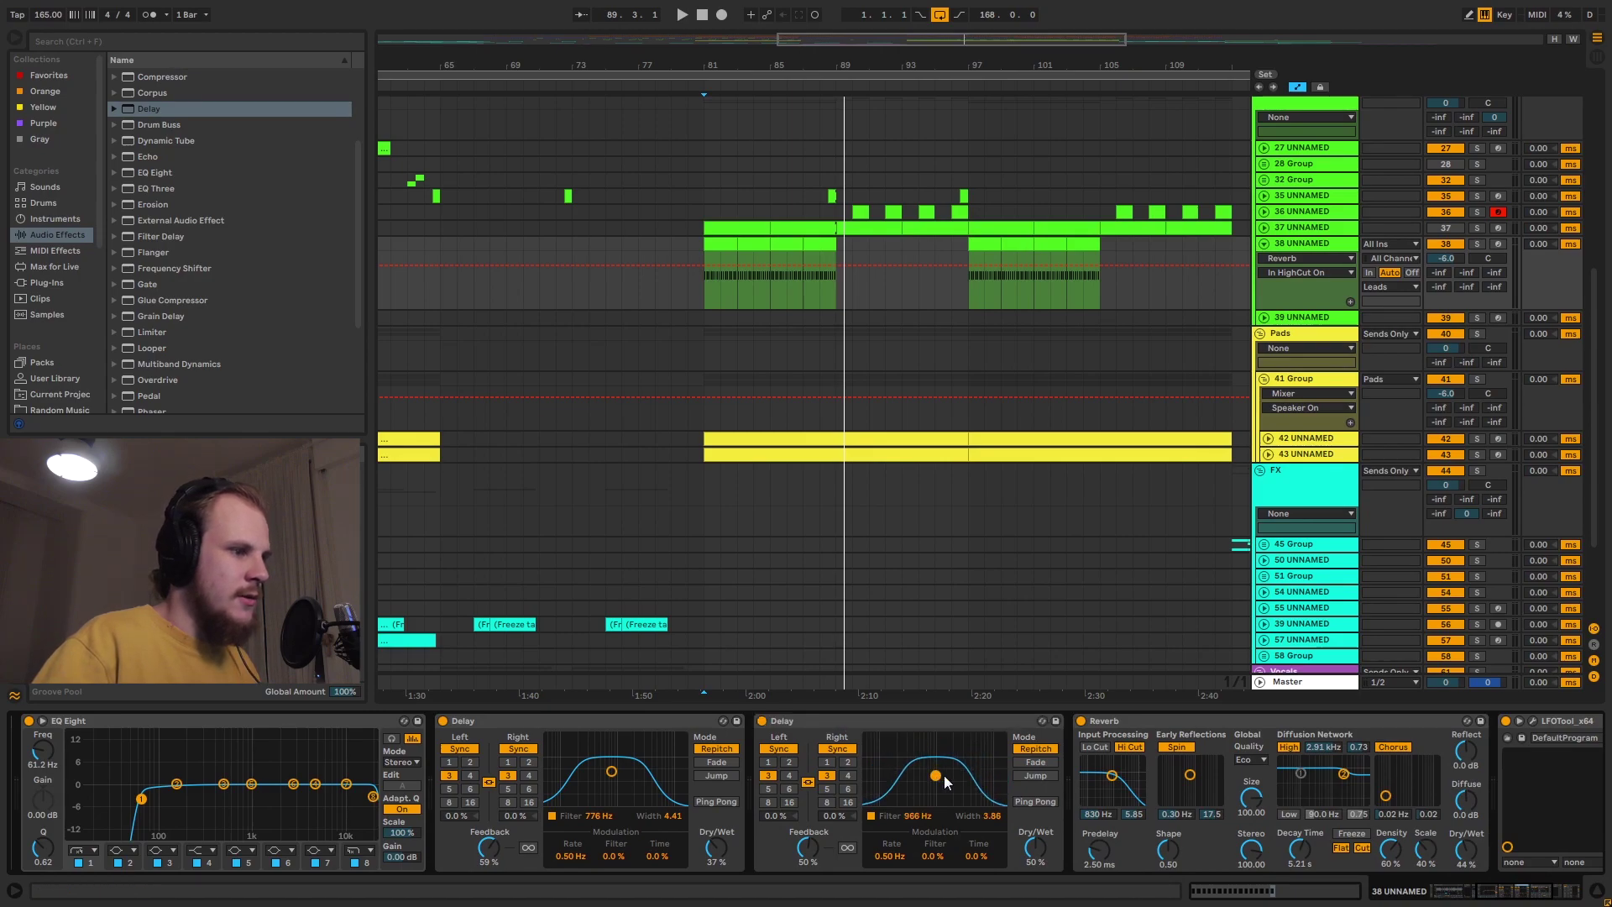
{"action": "left_click", "coordinate": [927, 722]}
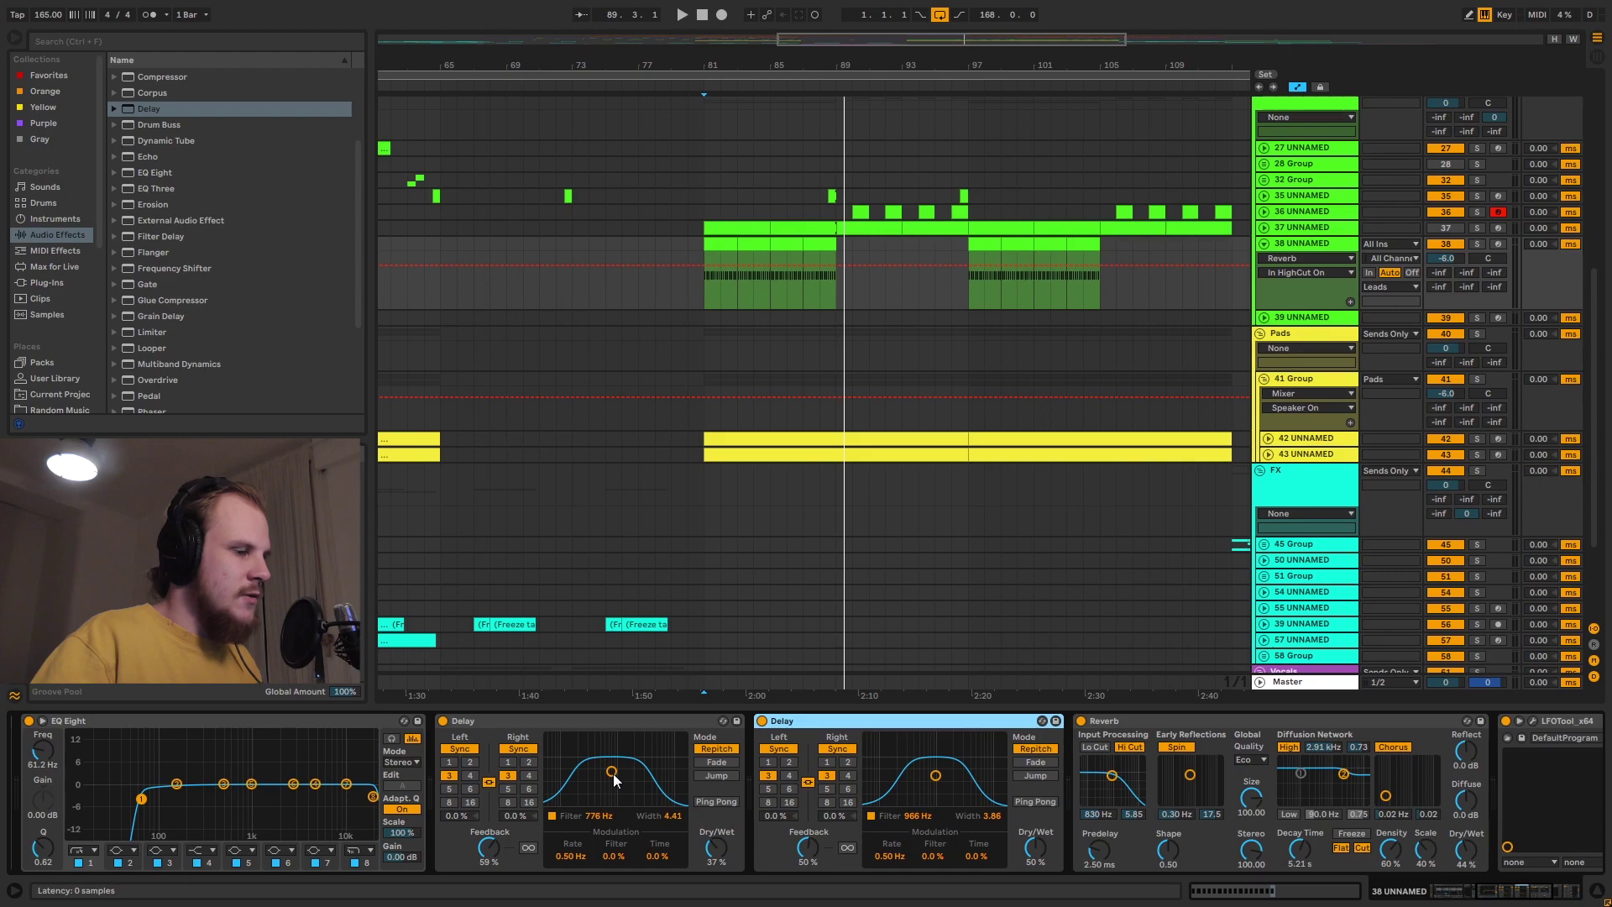
{"action": "key", "text": "Delete"}
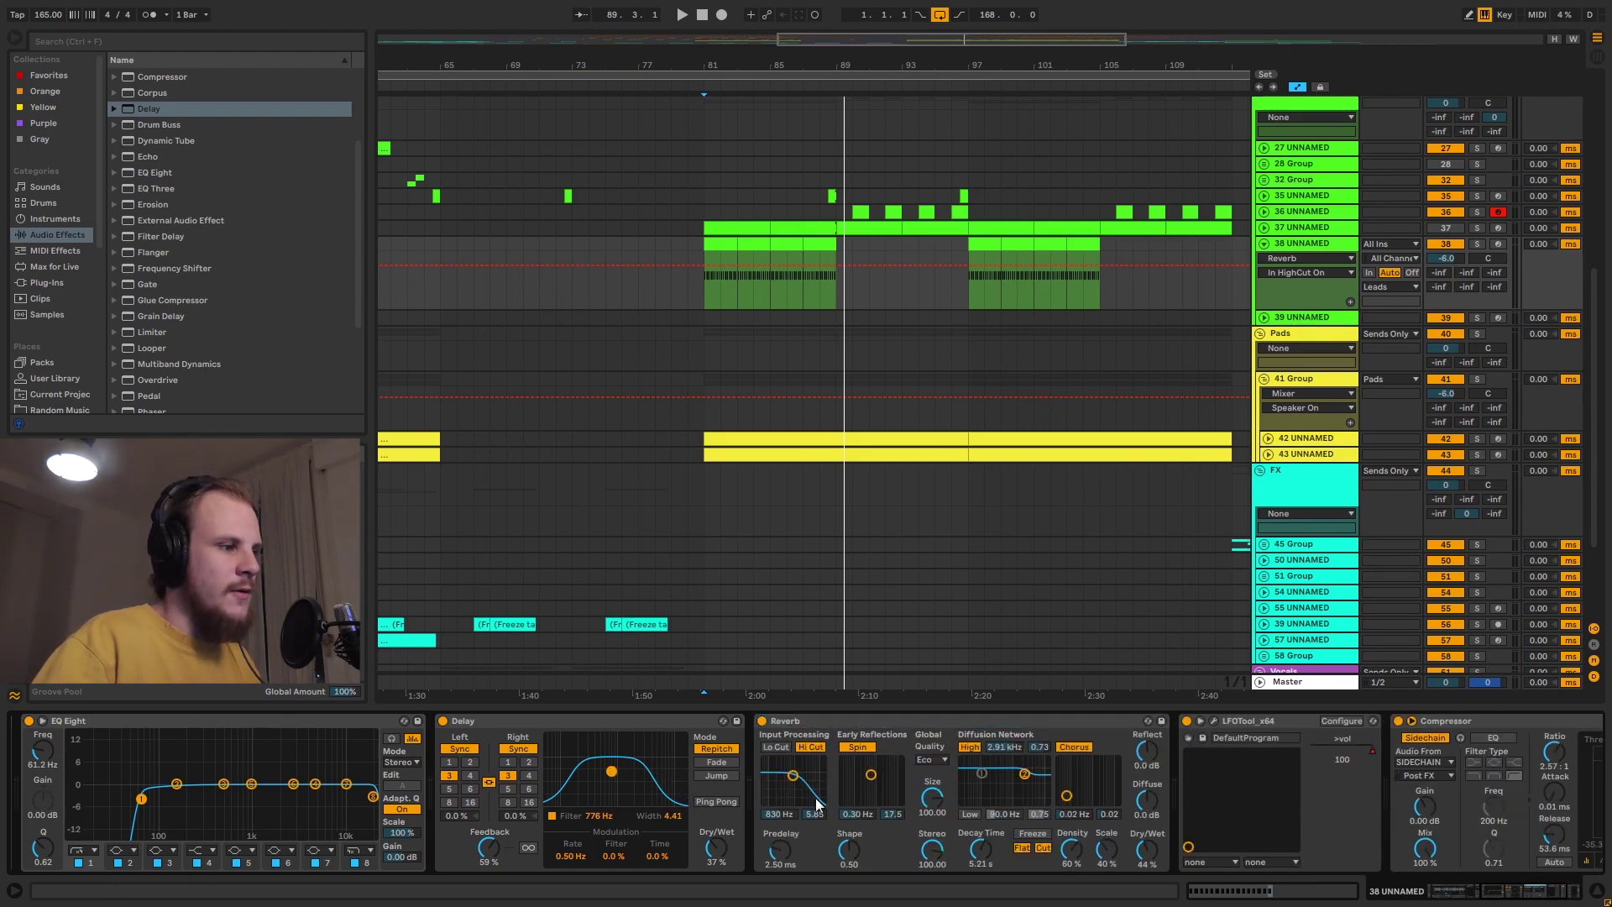
Play track 38 from bar 81 to hear the filtered delay and reverb.
{"action": "left_click", "coordinate": [700, 254]}
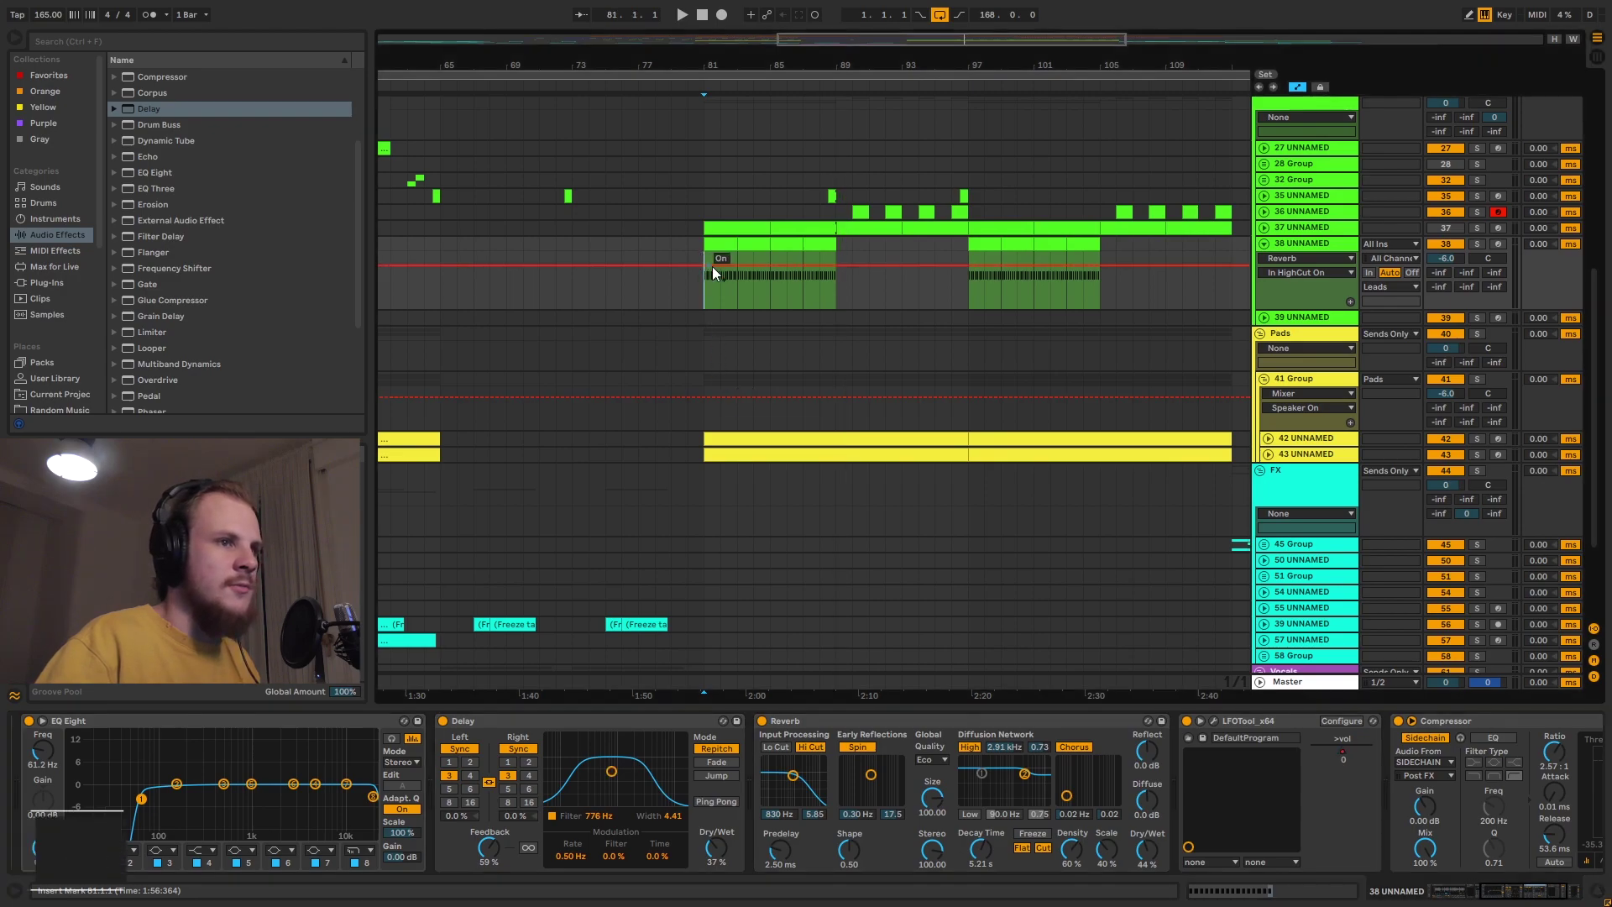
{"action": "key", "text": "space"}
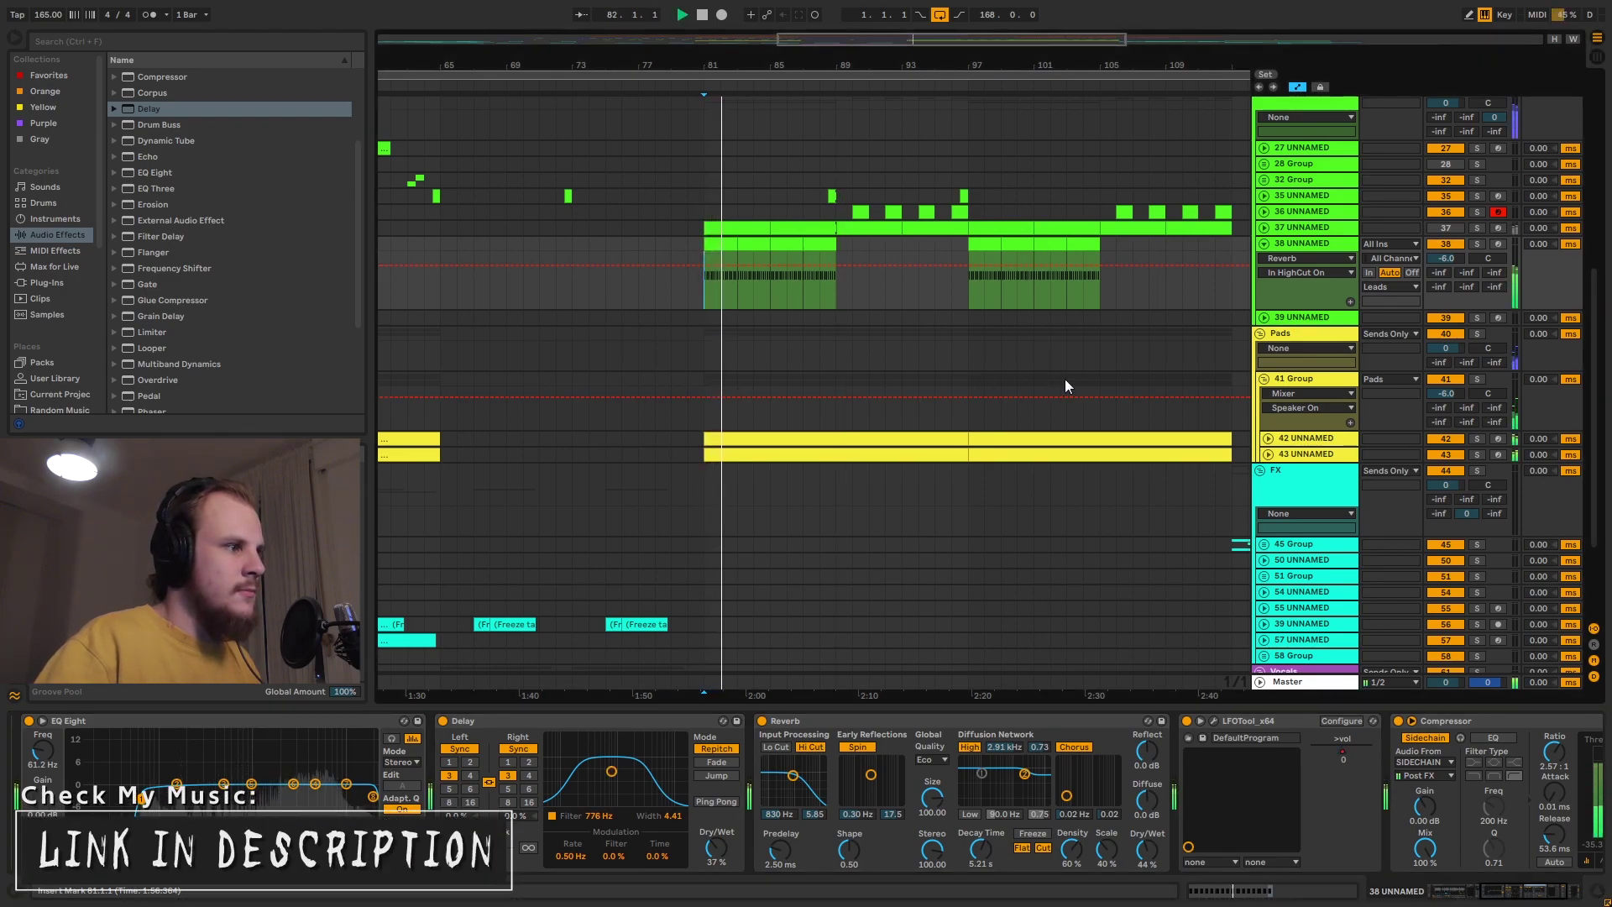
{"action": "key", "text": "space"}
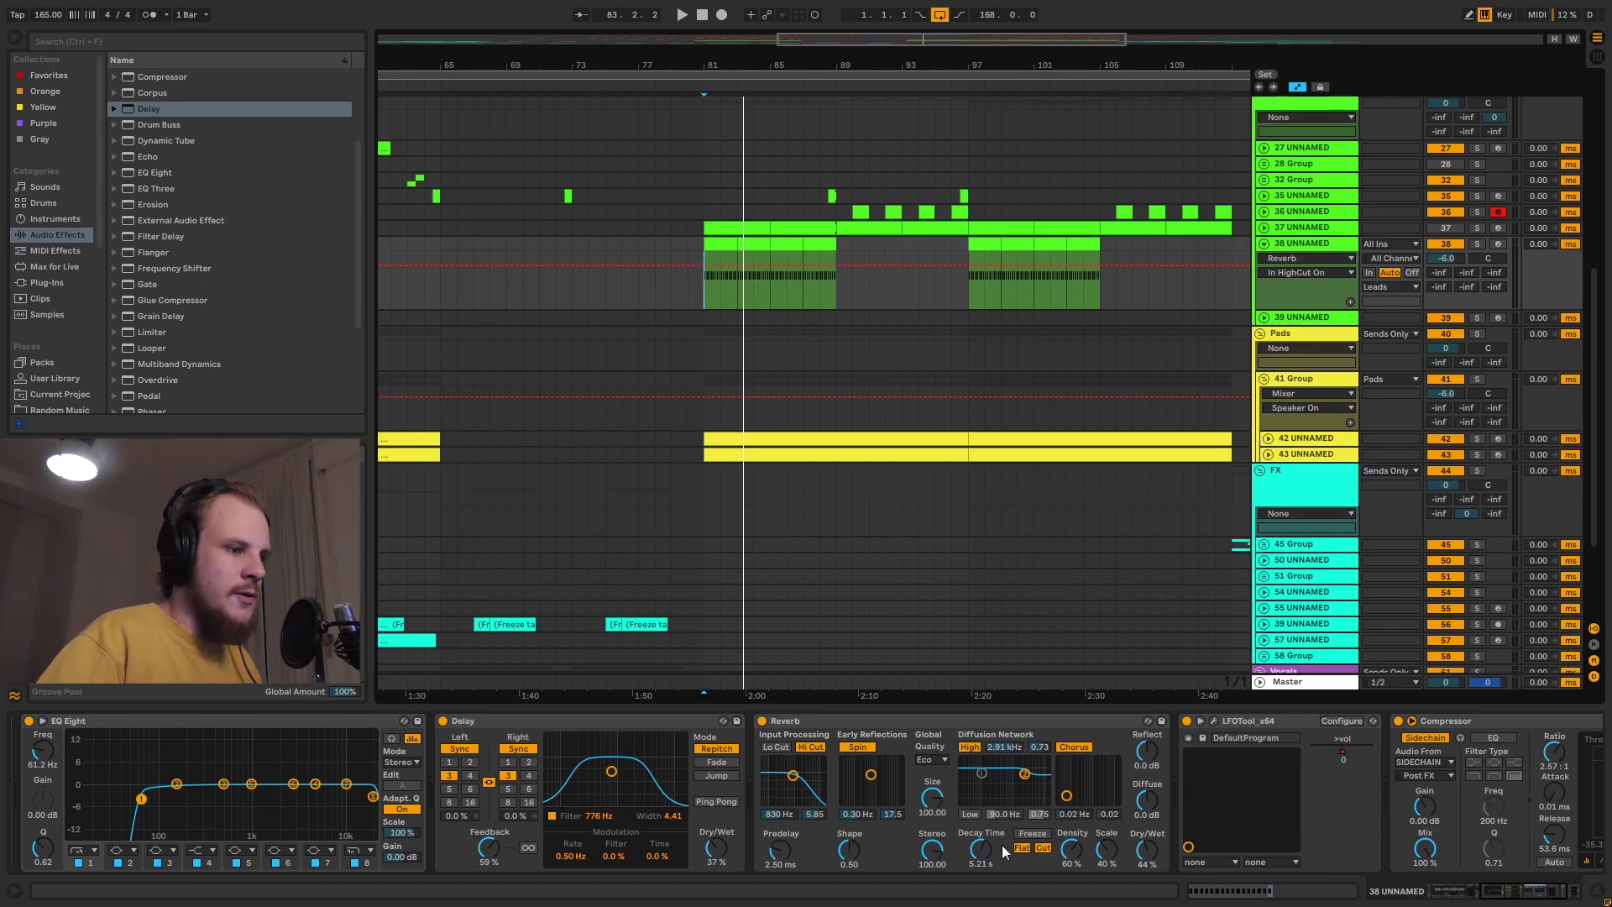
Lower the Delay's Dry/Wet to 21% and the Reverb's Dry/Wet to 25%, and replay the section from bar 81.
{"action": "left_click_drag", "start_coordinate": [1147, 850], "coordinate": [1147, 864]}
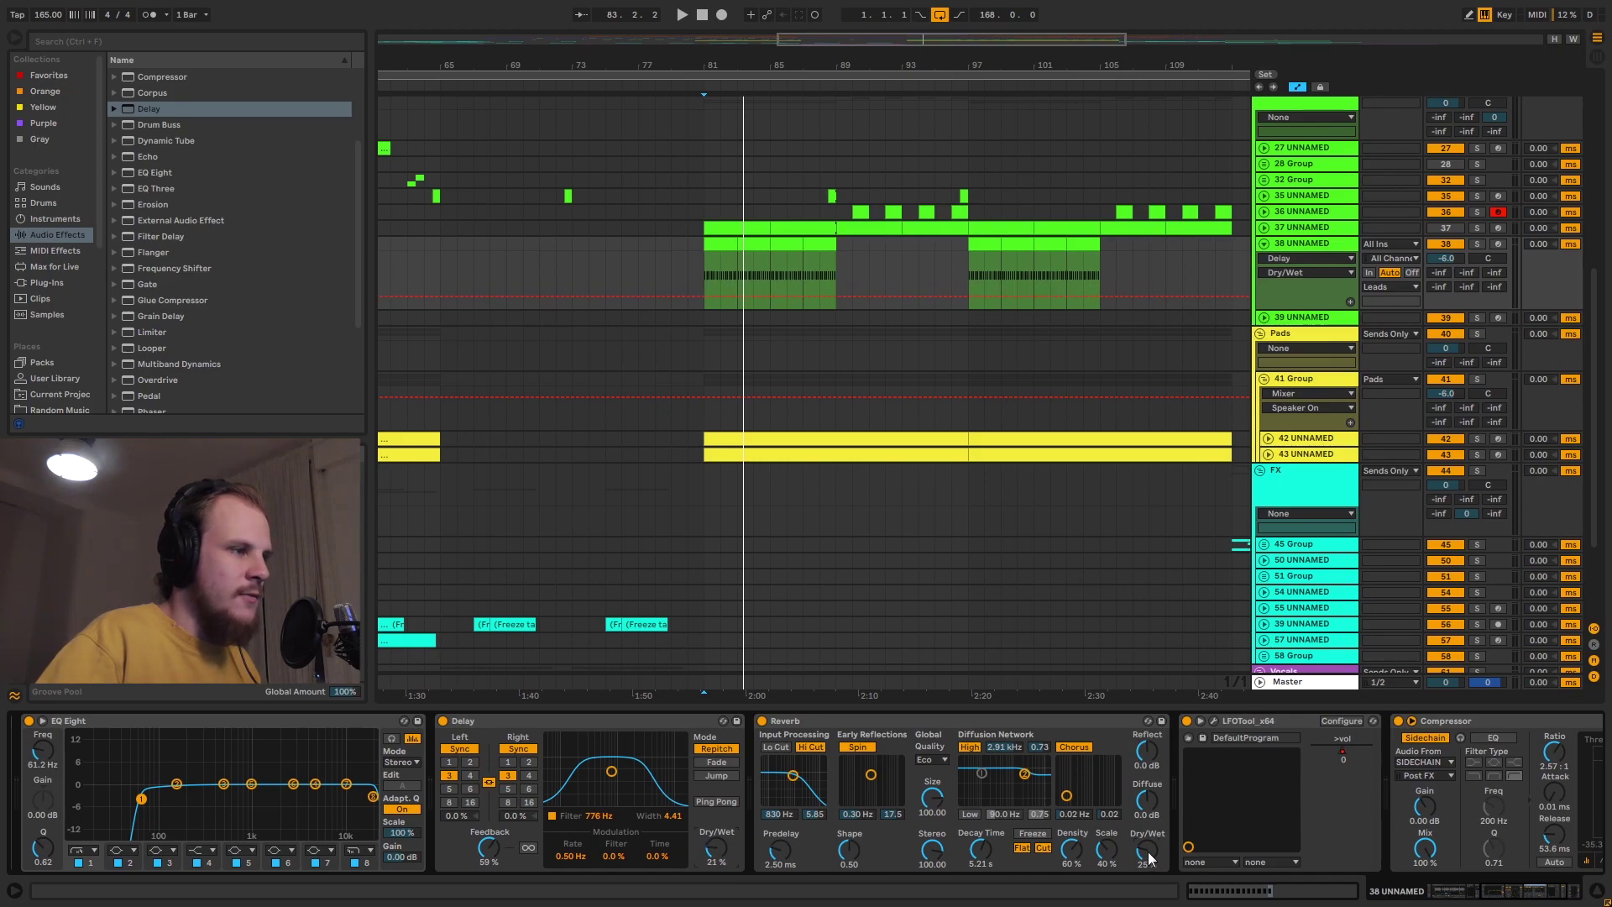
{"action": "left_click", "coordinate": [707, 275]}
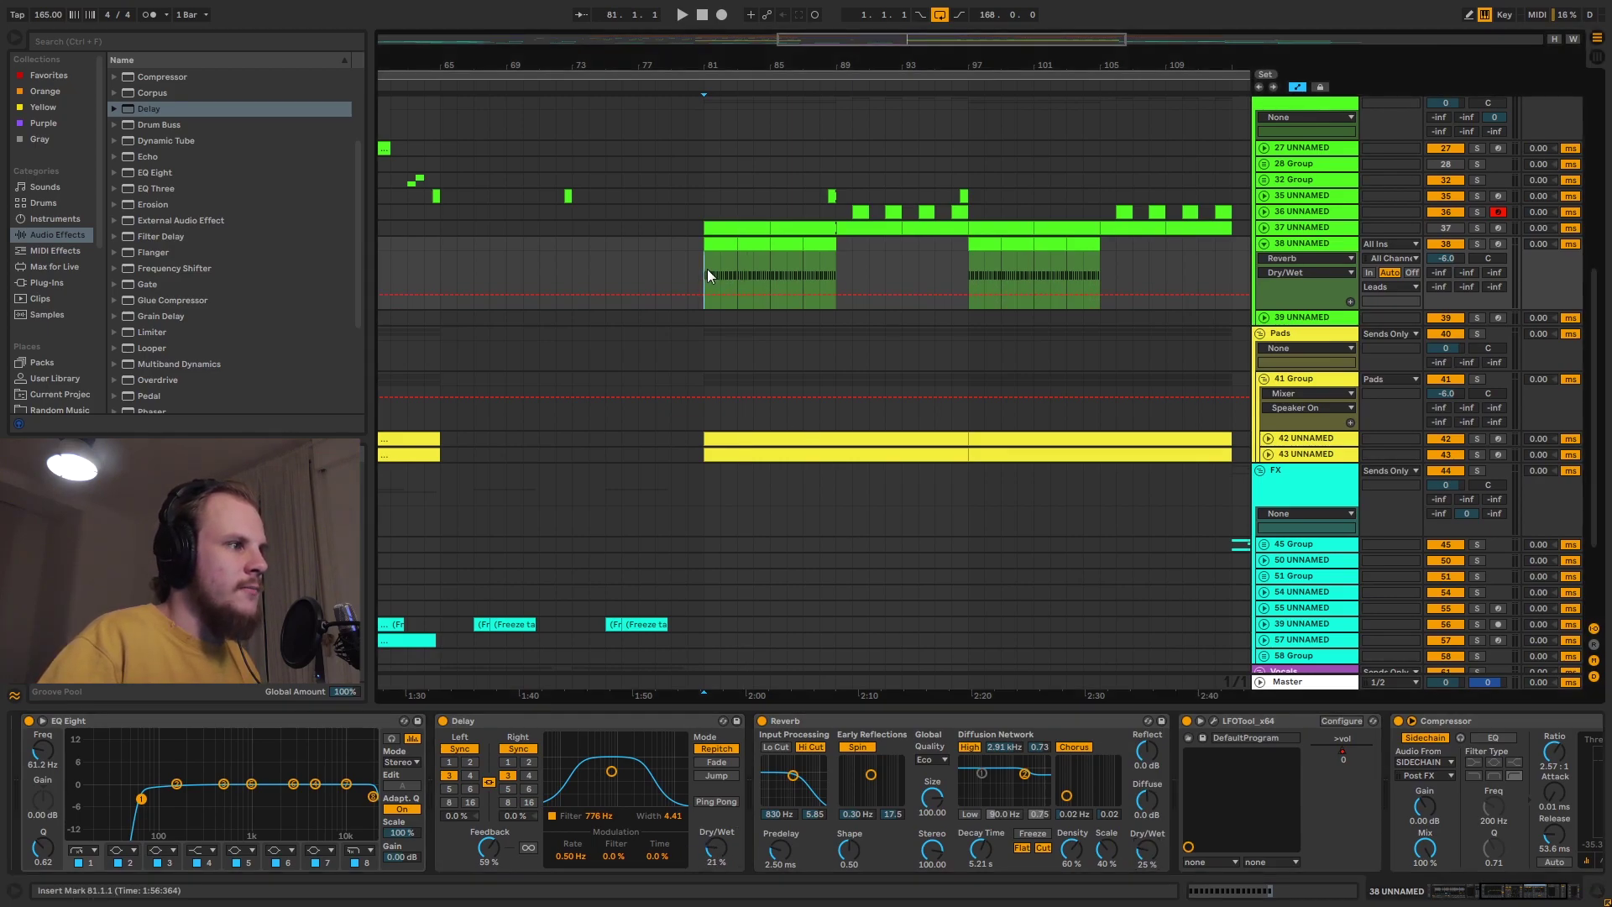
{"action": "key", "text": "space"}
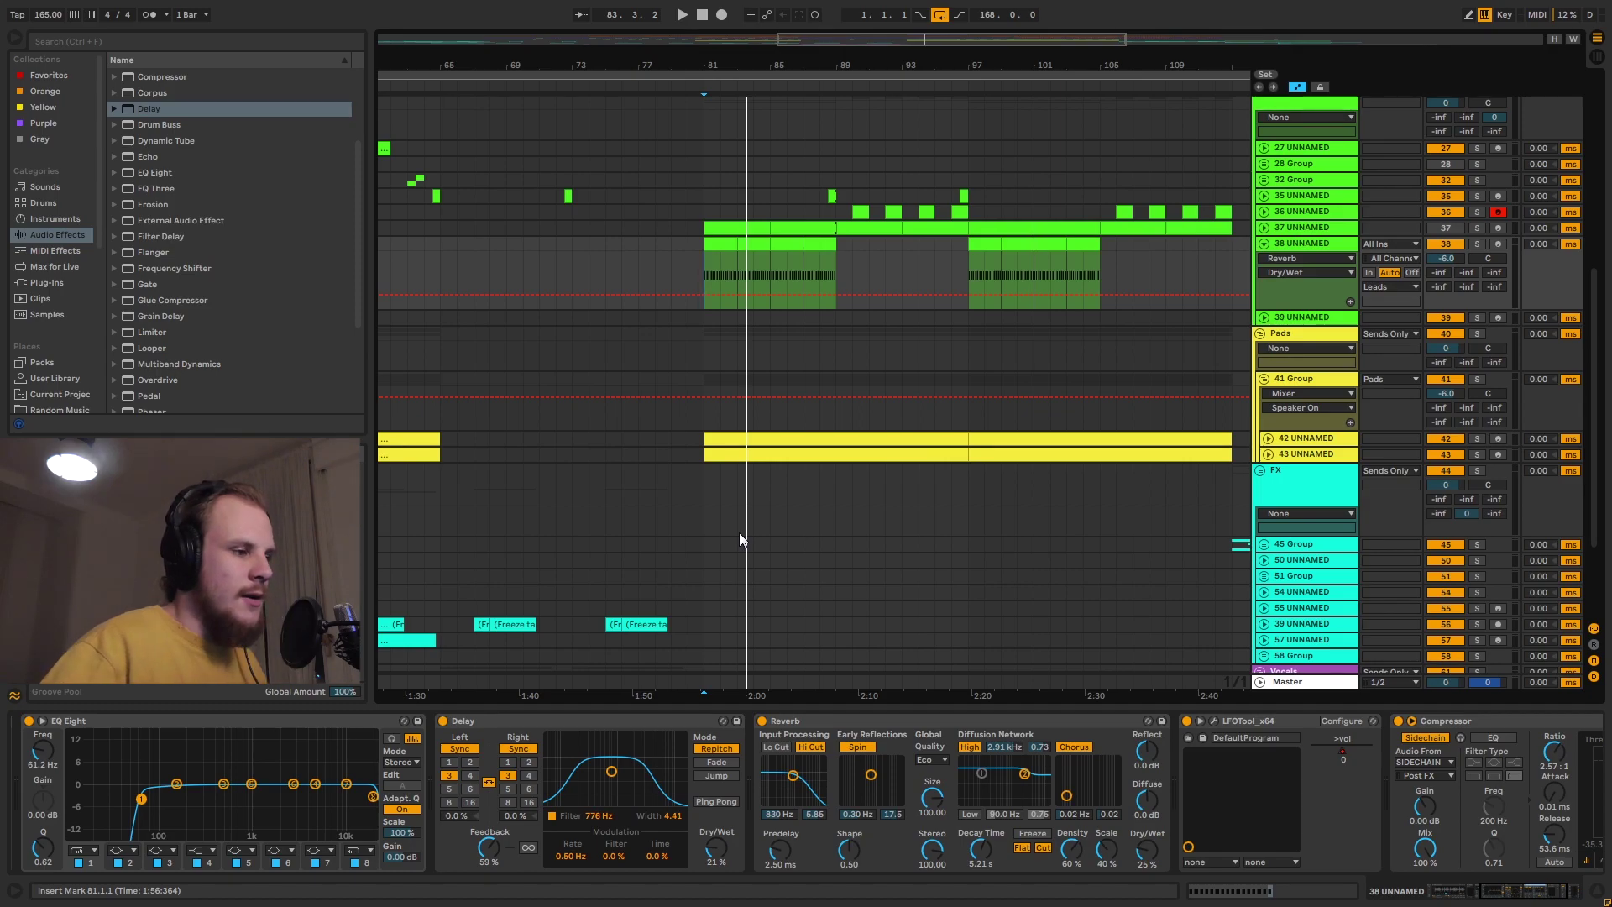
Group only the Reverb into an Audio Effect Rack and show the rack's chain list.
{"action": "left_click", "coordinate": [657, 719]}
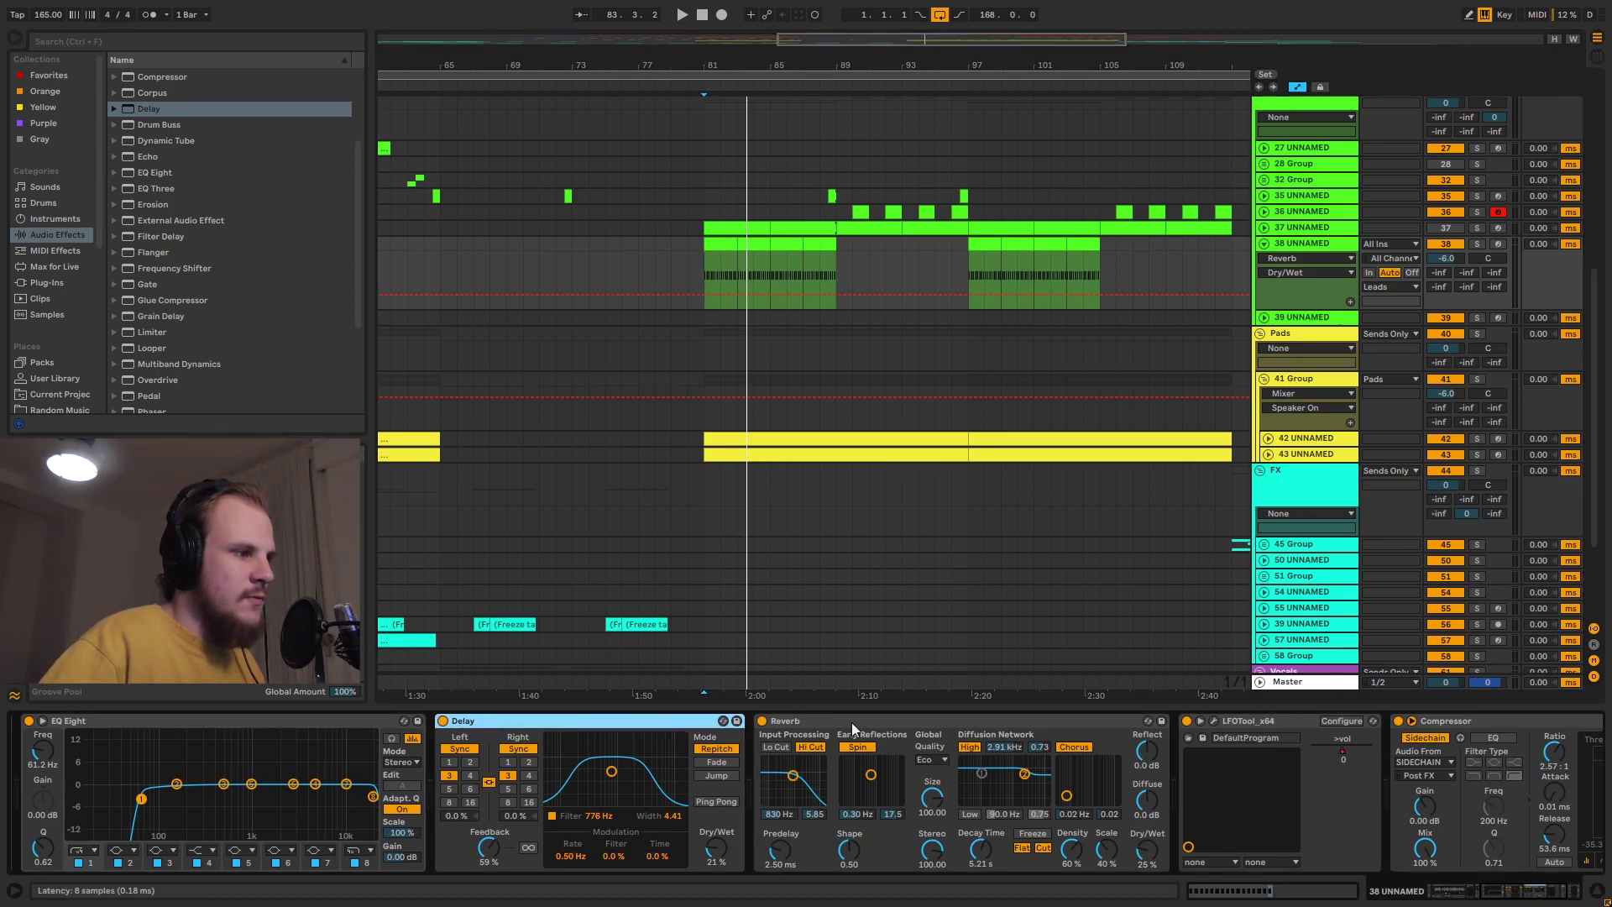
{"action": "left_click", "coordinate": [853, 722], "text": "shift"}
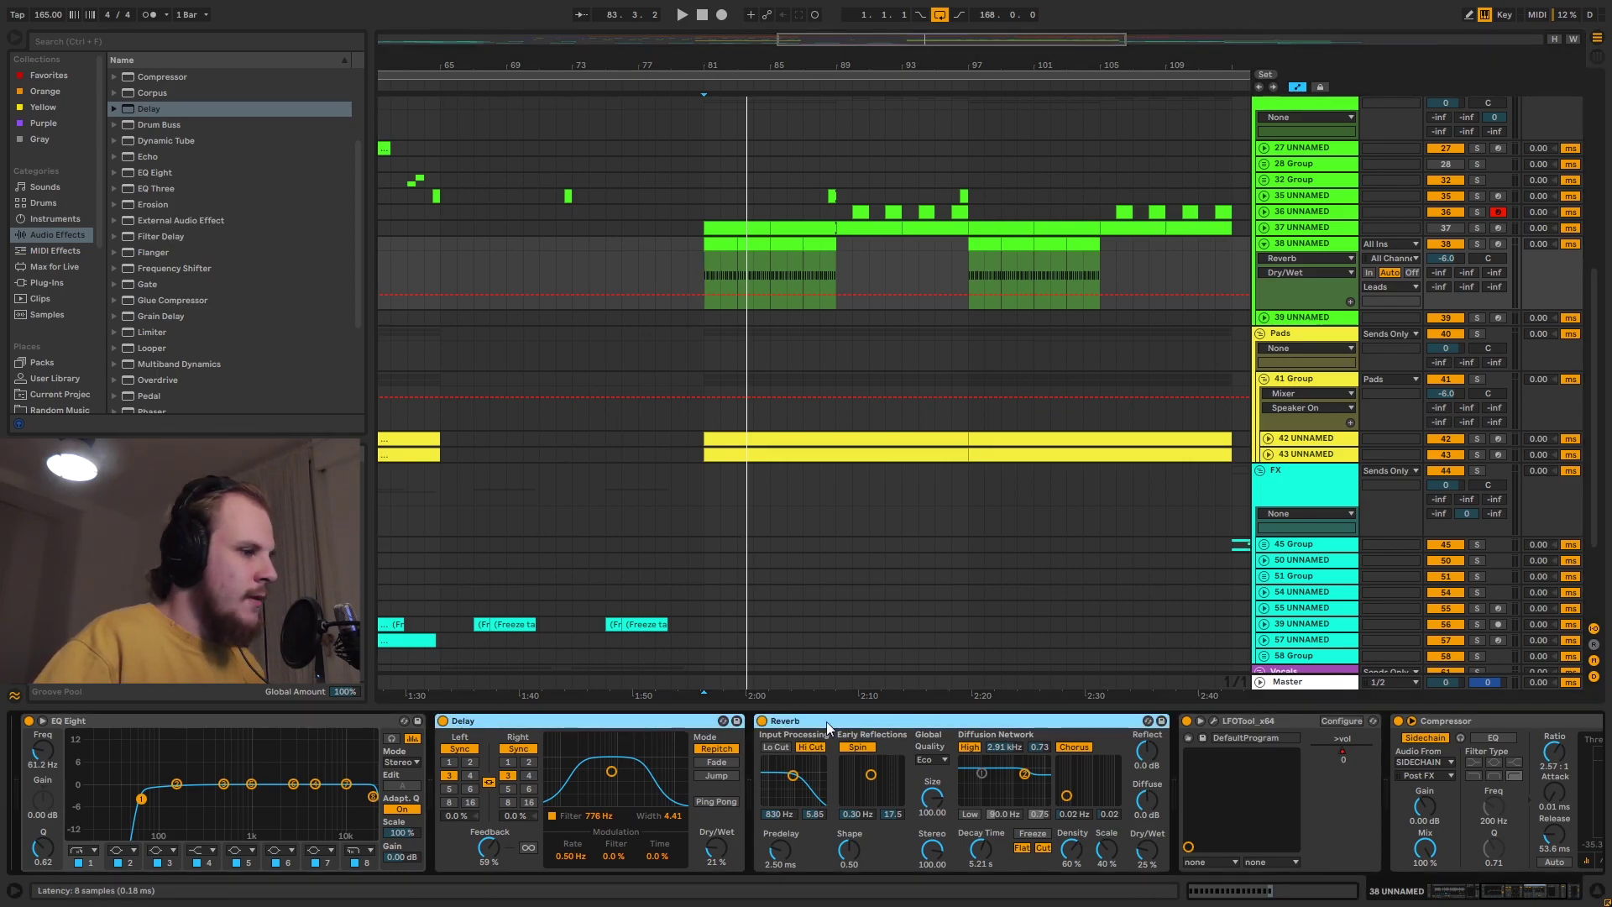
{"action": "left_click", "coordinate": [826, 722]}
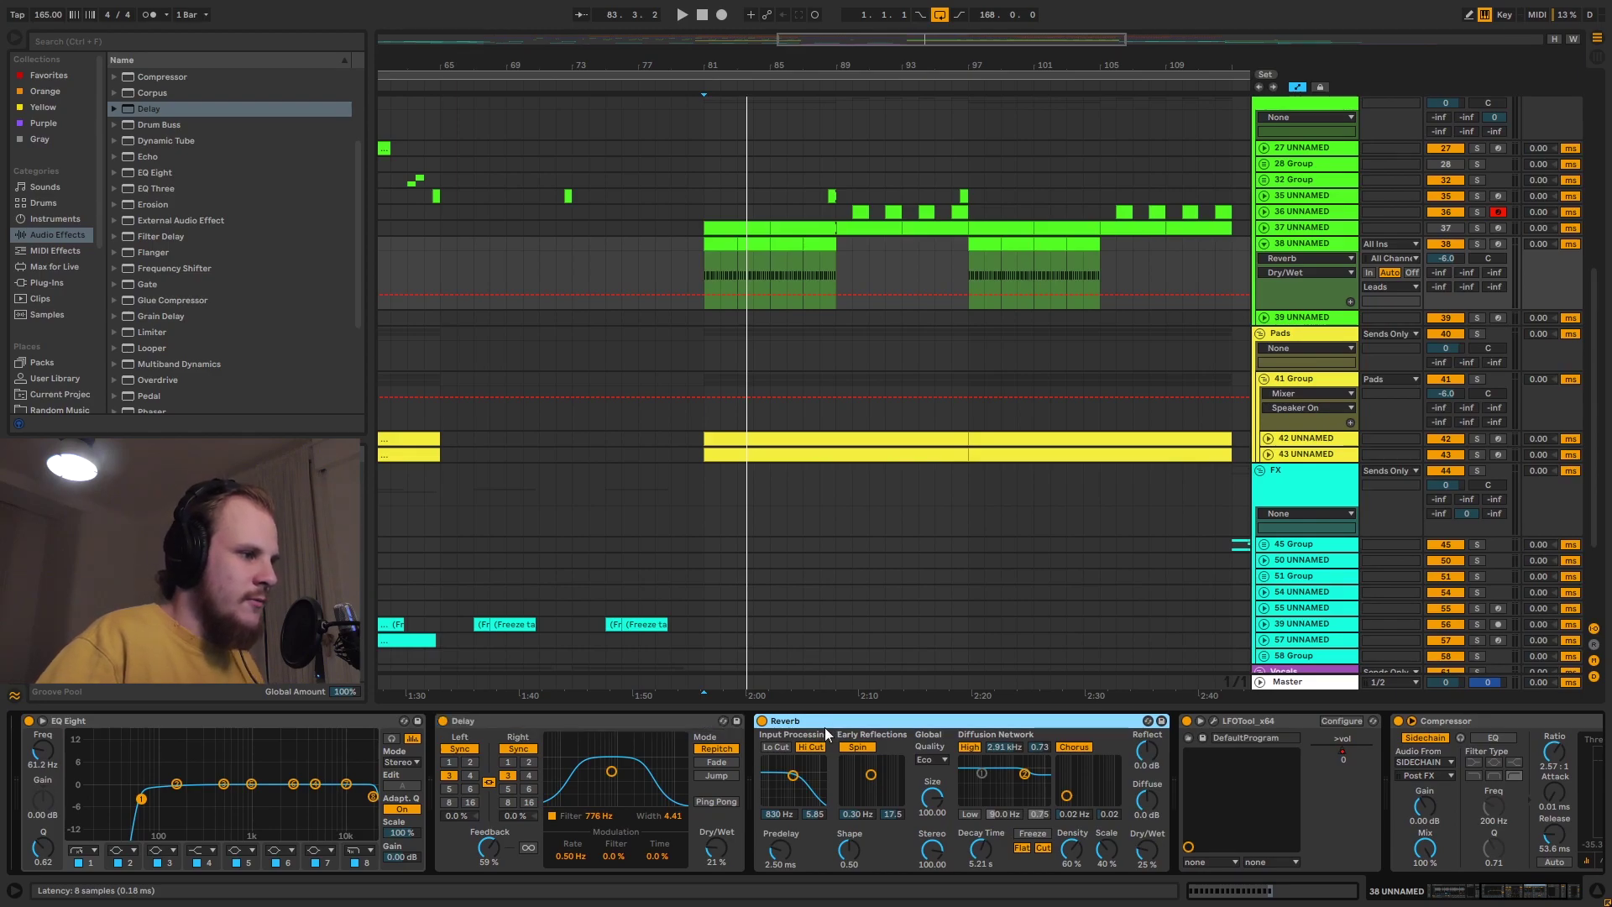
{"action": "key", "text": "ctrl+g"}
{"action": "left_click", "coordinate": [763, 750]}
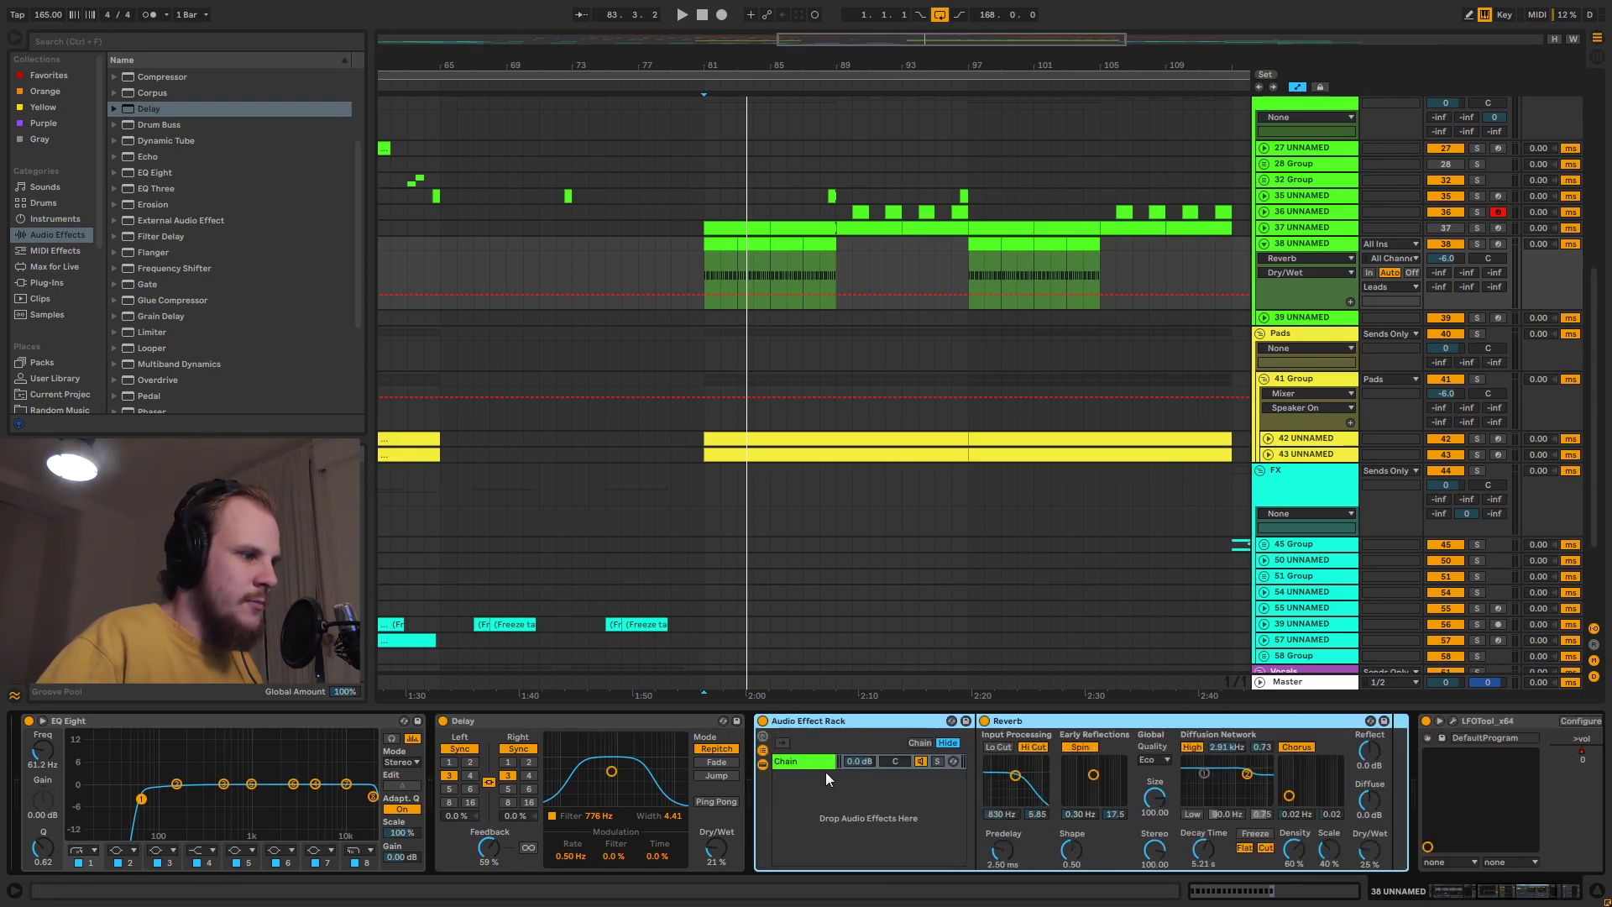
Create an empty dry chain above the Reverb chain in the rack, and set the Reverb's Dry/Wet to 100%.
{"action": "right_click", "coordinate": [821, 775]}
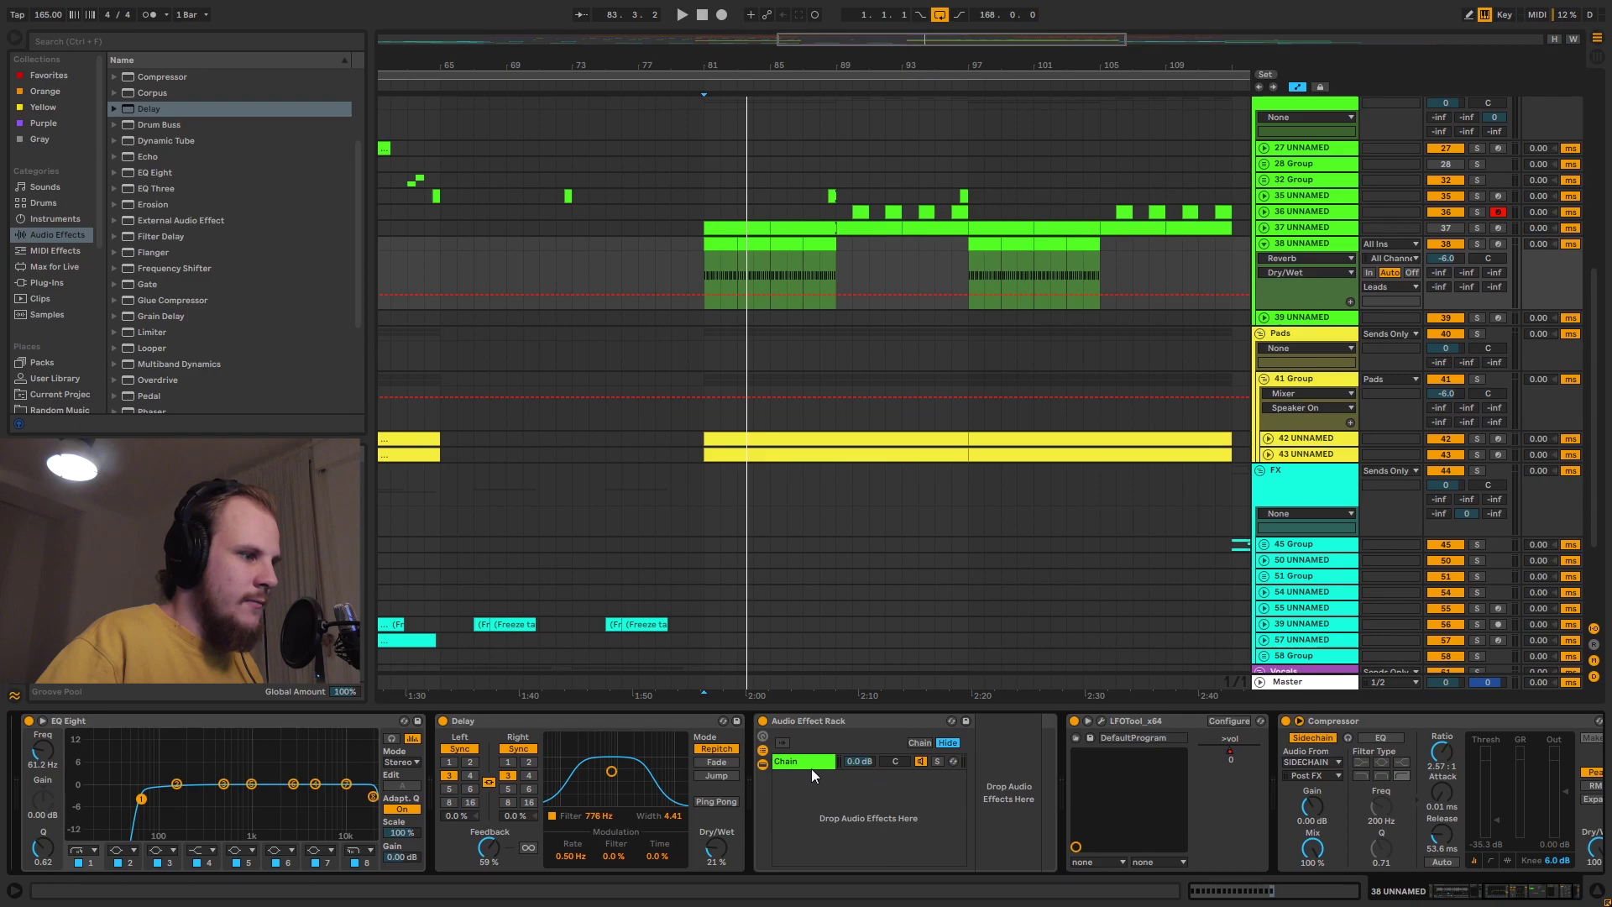
{"action": "left_click", "coordinate": [811, 767]}
{"action": "left_click_drag", "start_coordinate": [1366, 863], "coordinate": [1367, 790]}
{"action": "left_click_drag", "start_coordinate": [804, 768], "coordinate": [806, 806]}
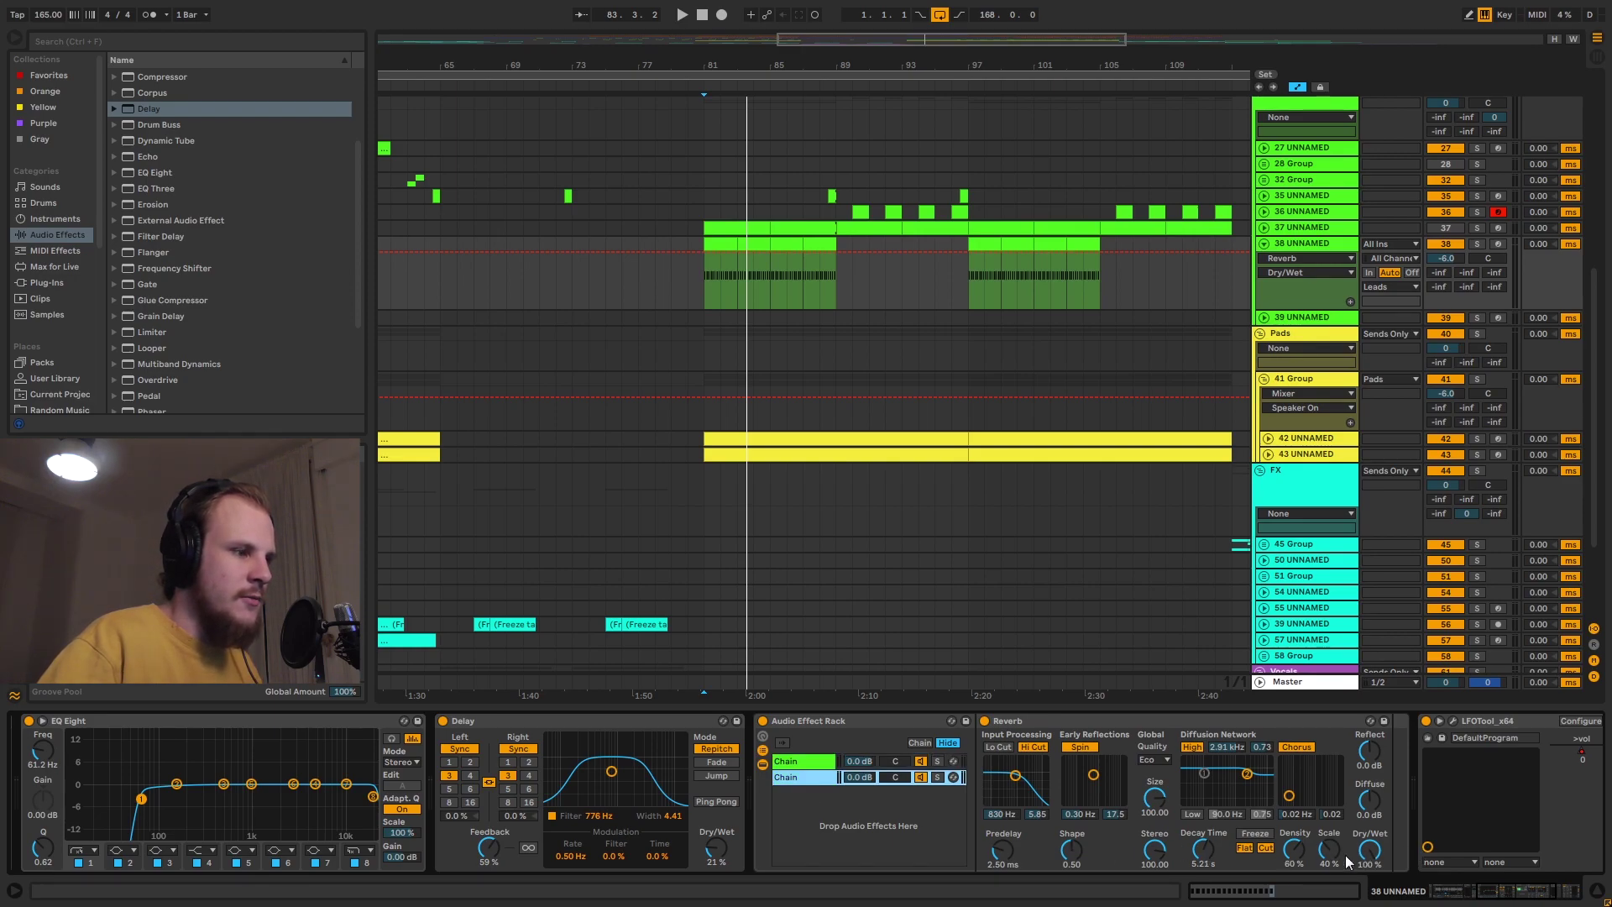
Extend both chain zones across the full 0–127 selector range with opposing fades, fading the dry chain out and the Reverb chain in.
{"action": "left_click", "coordinate": [919, 743]}
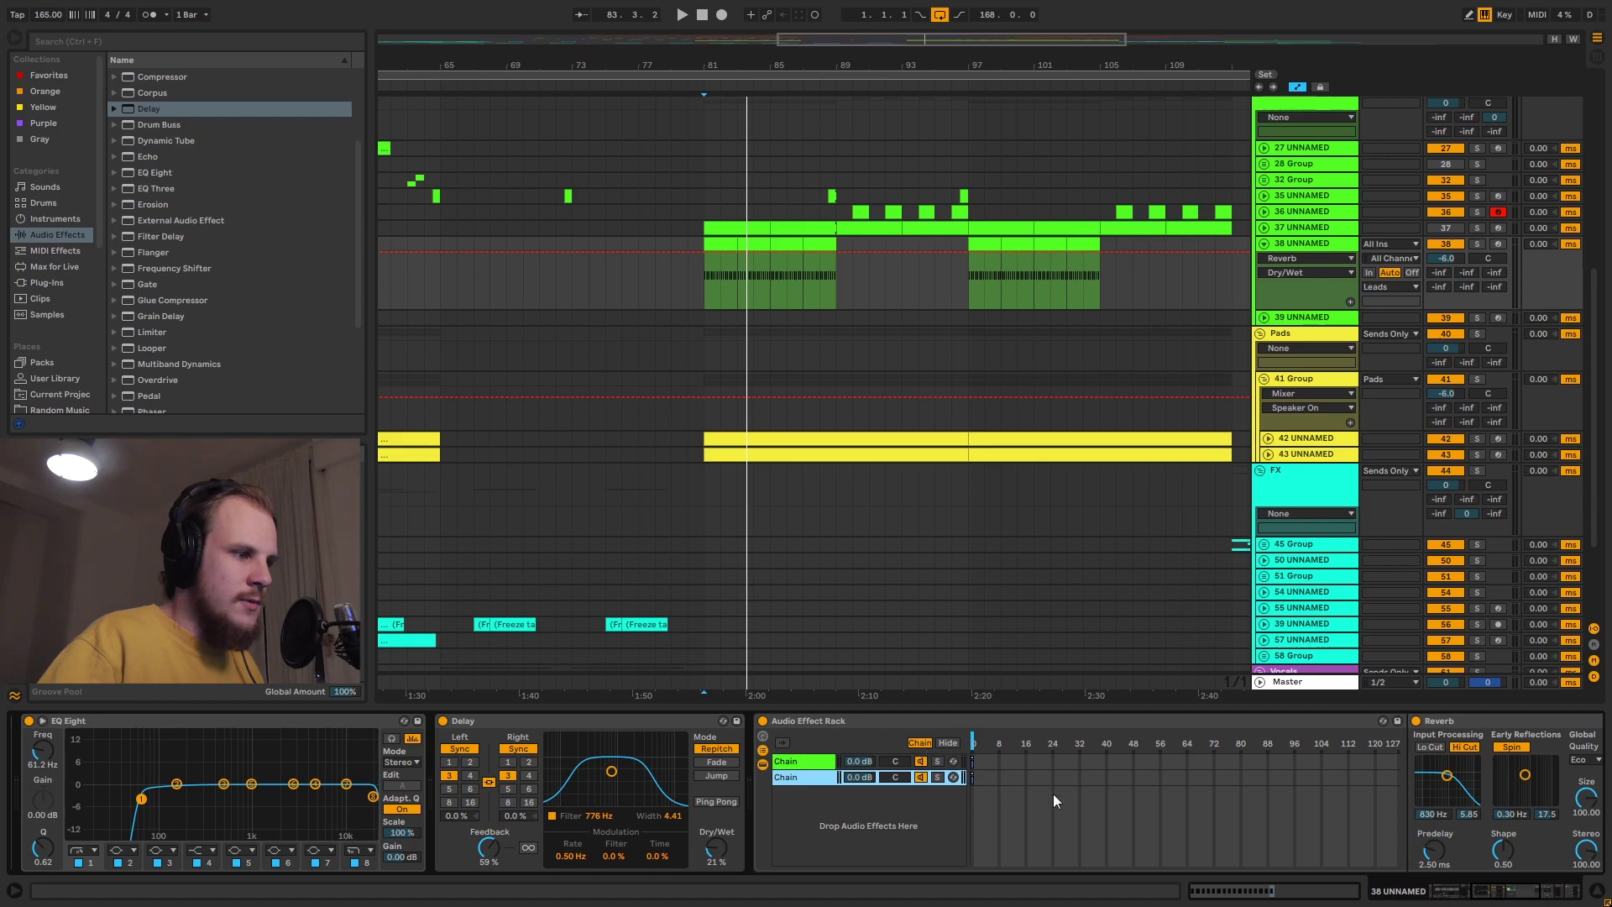
{"action": "left_click_drag", "start_coordinate": [973, 762], "coordinate": [1396, 761]}
{"action": "left_click", "coordinate": [974, 778]}
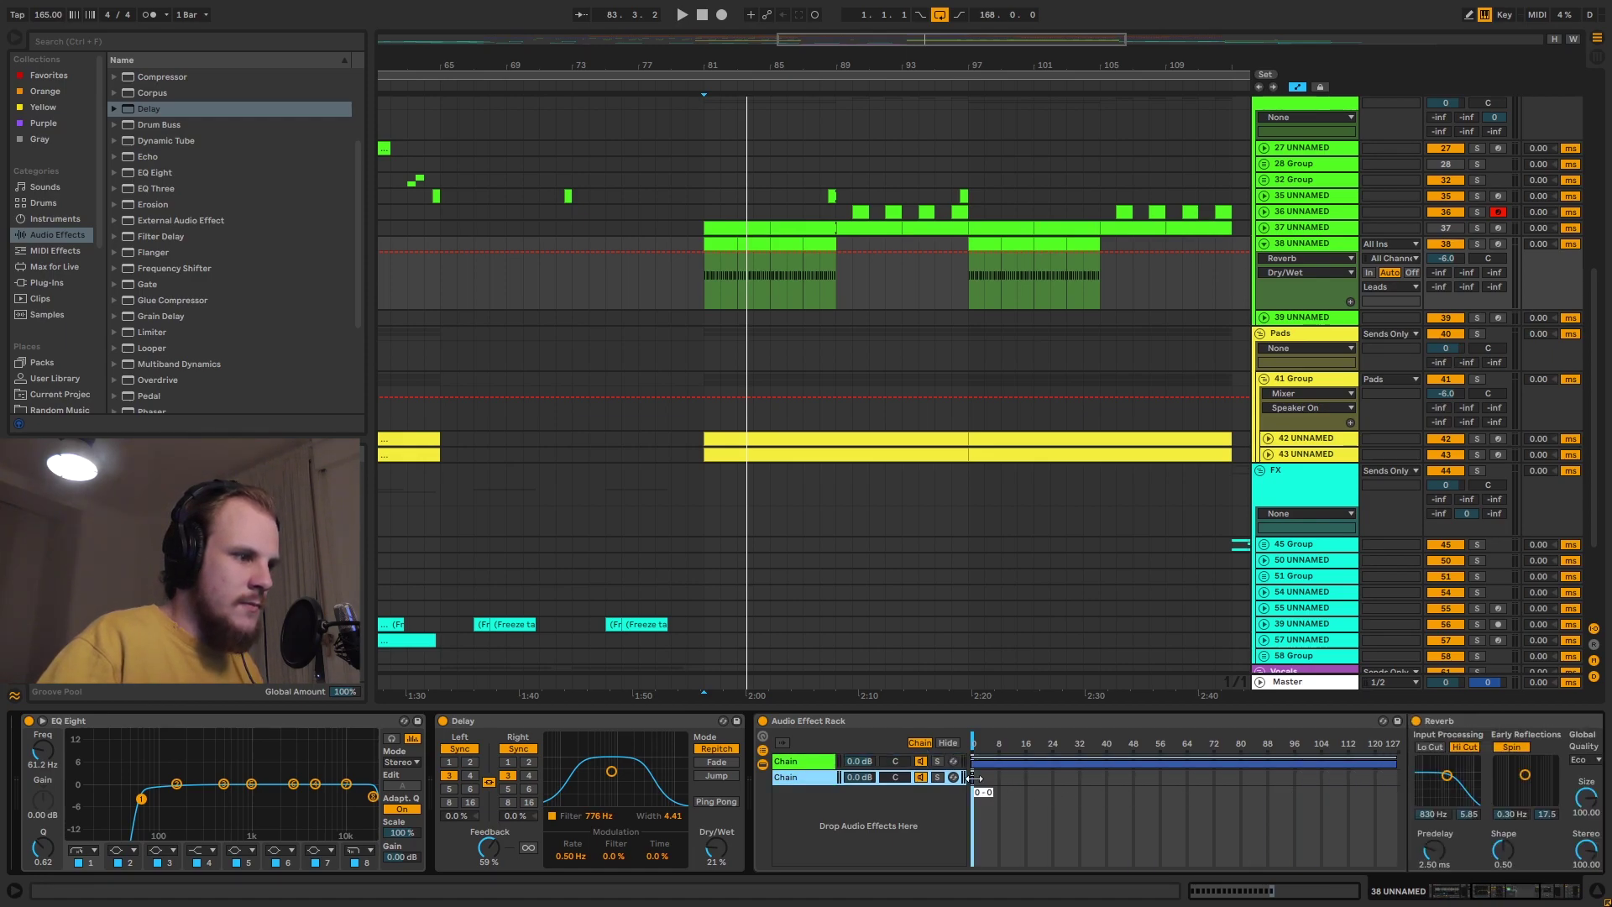
{"action": "left_click_drag", "start_coordinate": [976, 779], "coordinate": [1393, 773]}
{"action": "left_click_drag", "start_coordinate": [975, 774], "coordinate": [1397, 773]}
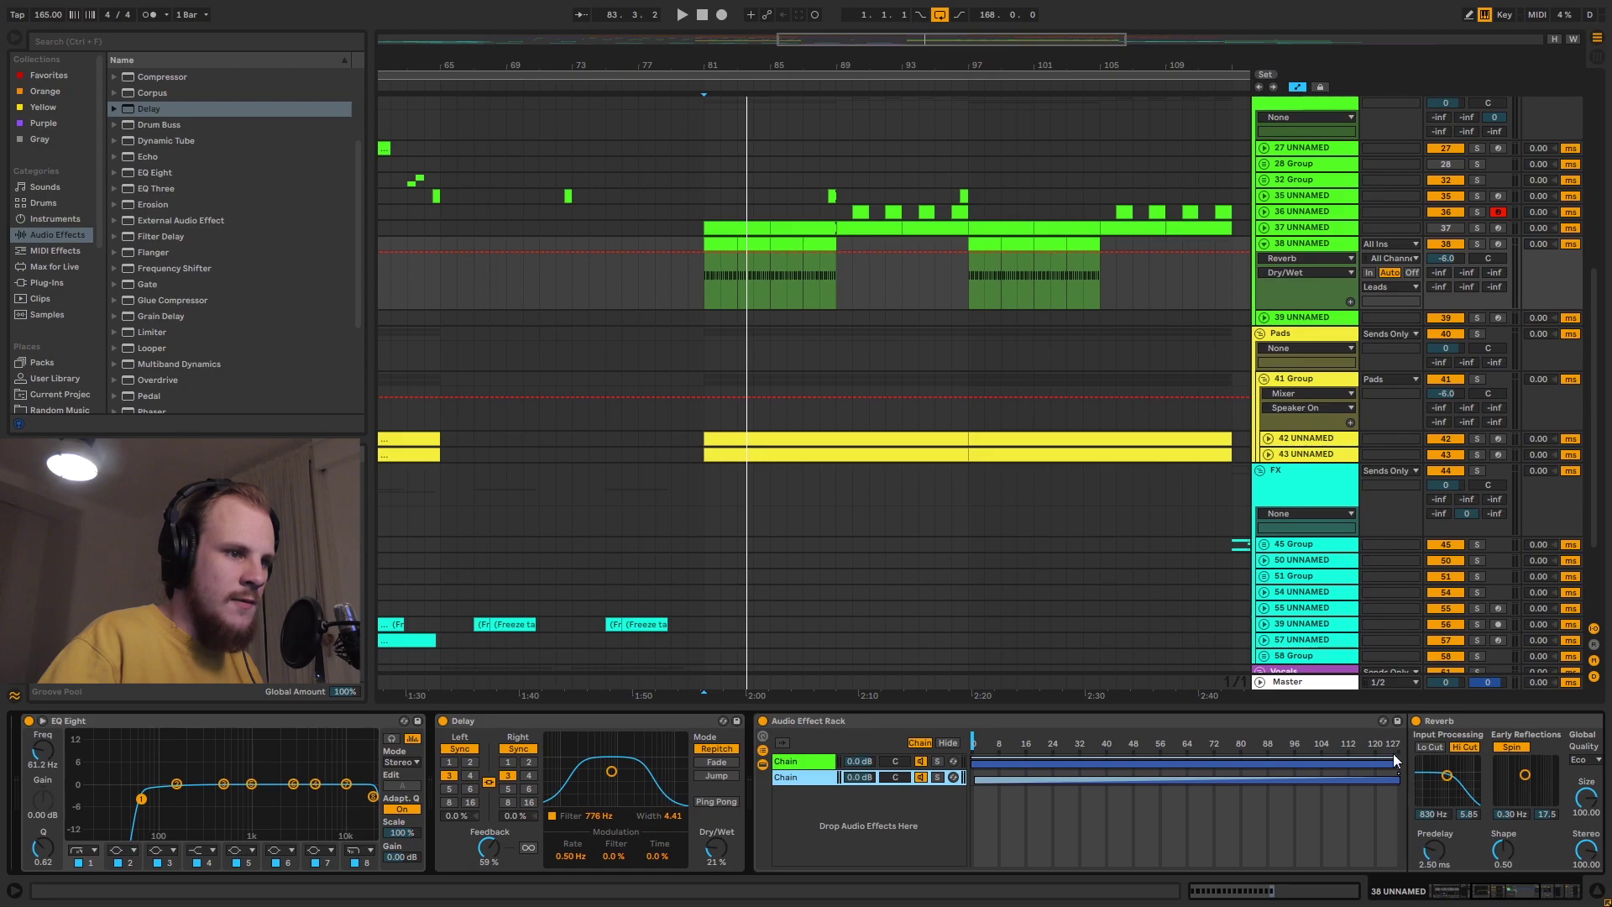
{"action": "left_click", "coordinate": [1393, 753]}
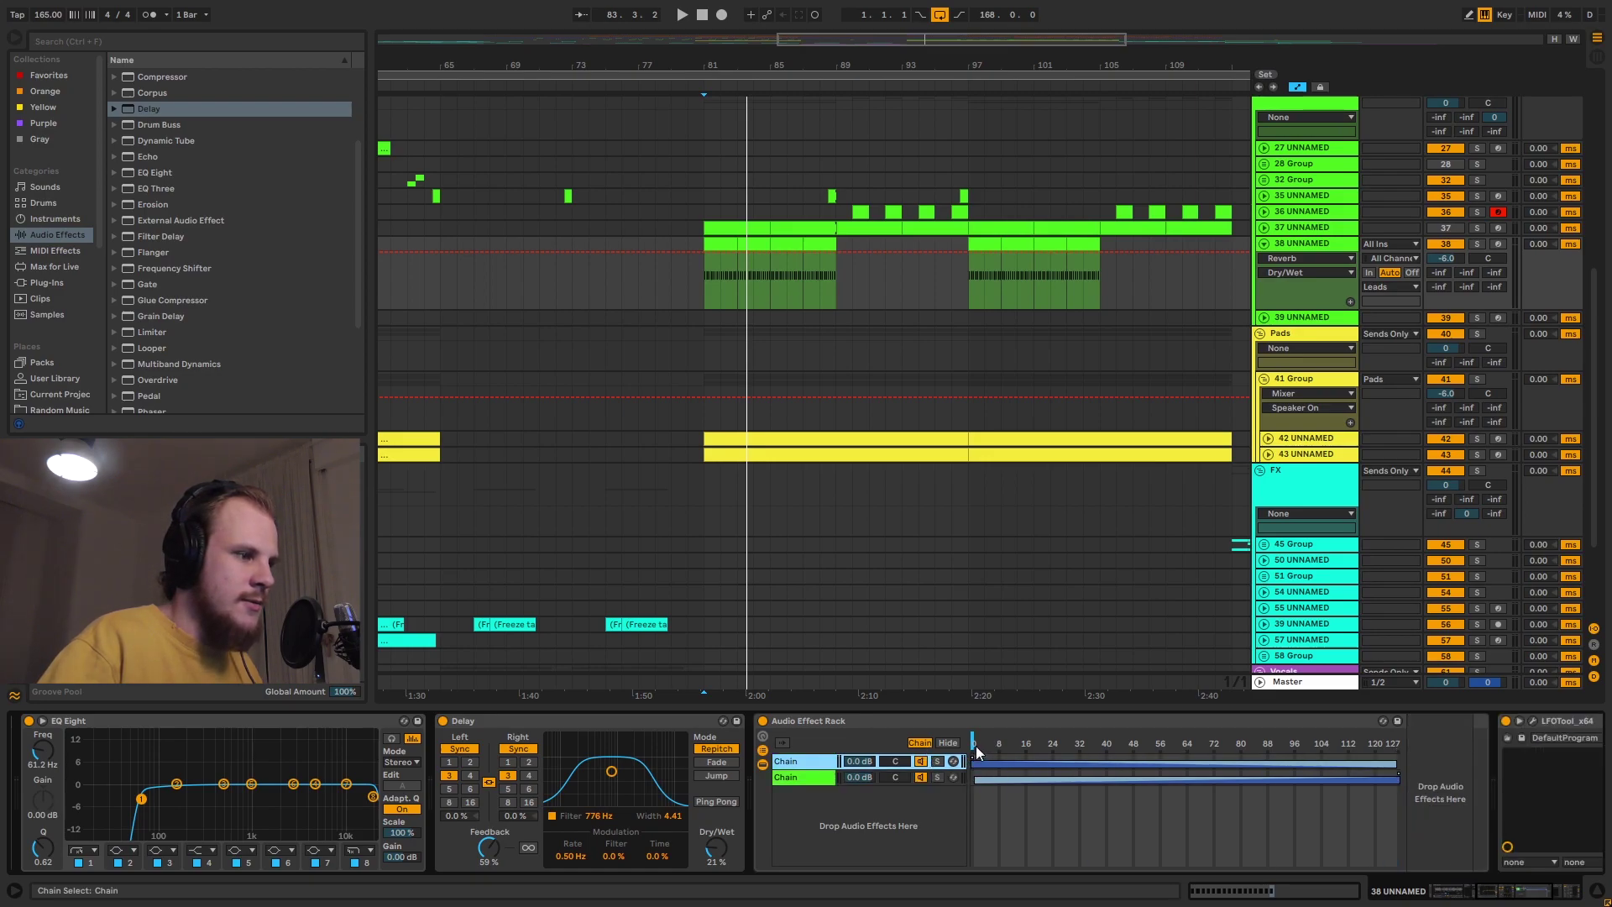
Map the rack's Chain Selector to Macro 1 and set the macro to 39.
{"action": "right_click", "coordinate": [973, 744]}
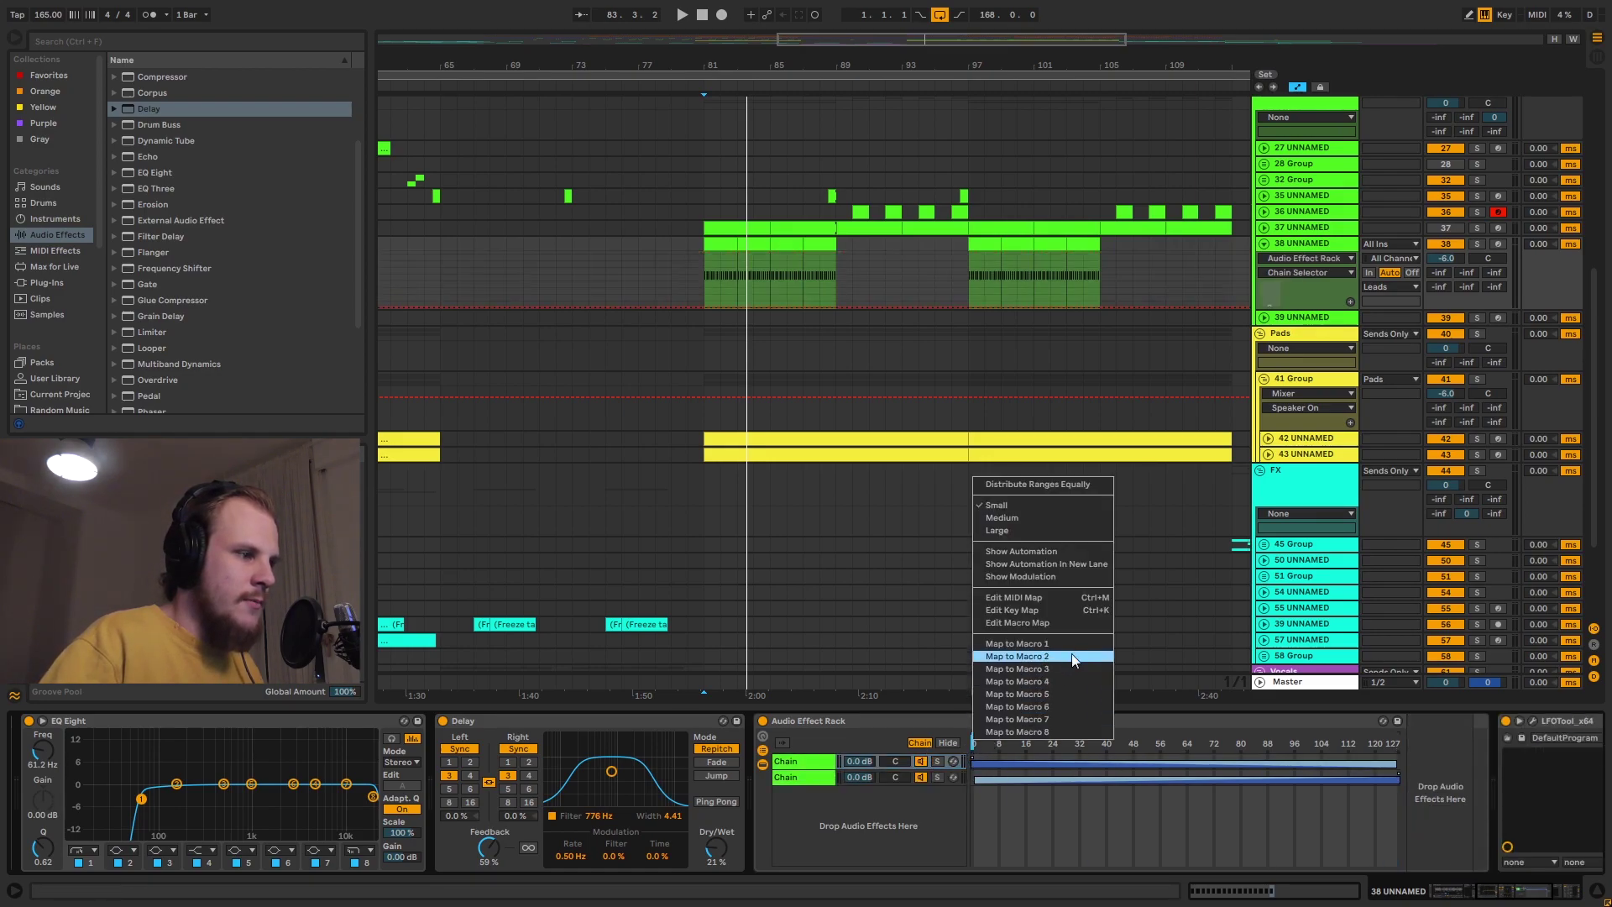
{"action": "left_click", "coordinate": [1049, 645]}
{"action": "mouse_move", "coordinate": [791, 774]}
{"action": "left_mouse_down"}
{"action": "mouse_move", "coordinate": [791, 730]}
{"action": "mouse_move", "coordinate": [792, 790]}
{"action": "left_mouse_up"}
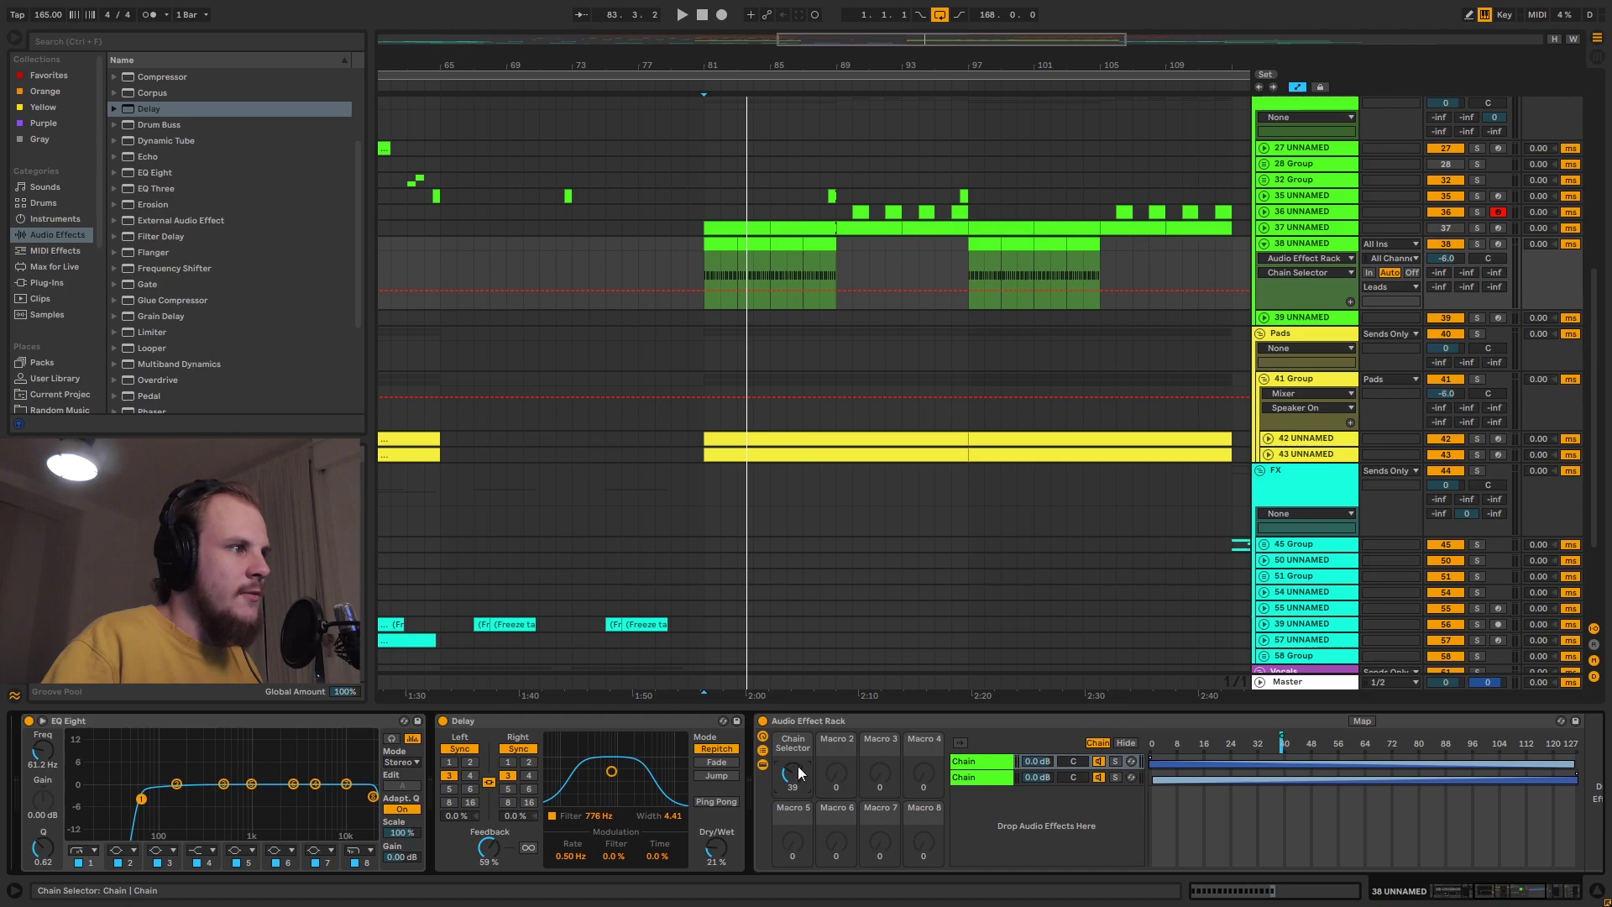
Solo the Reverb chain in the lead's rack and insert an EQ Eight directly after the Reverb.
{"action": "left_click", "coordinate": [705, 259]}
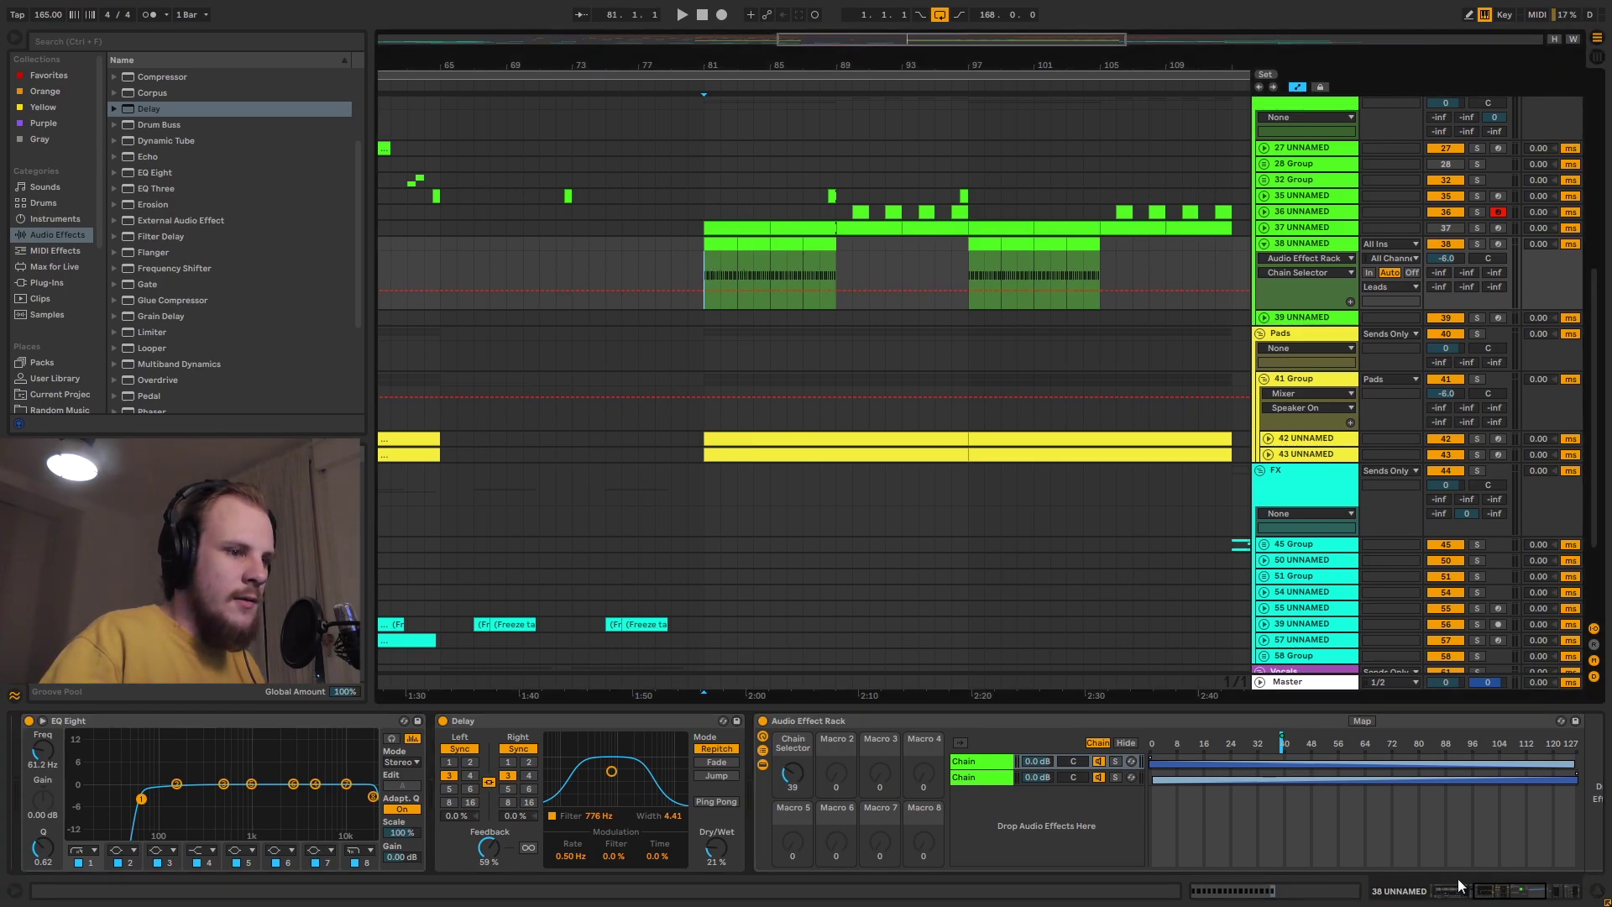
{"action": "left_click", "coordinate": [1522, 896]}
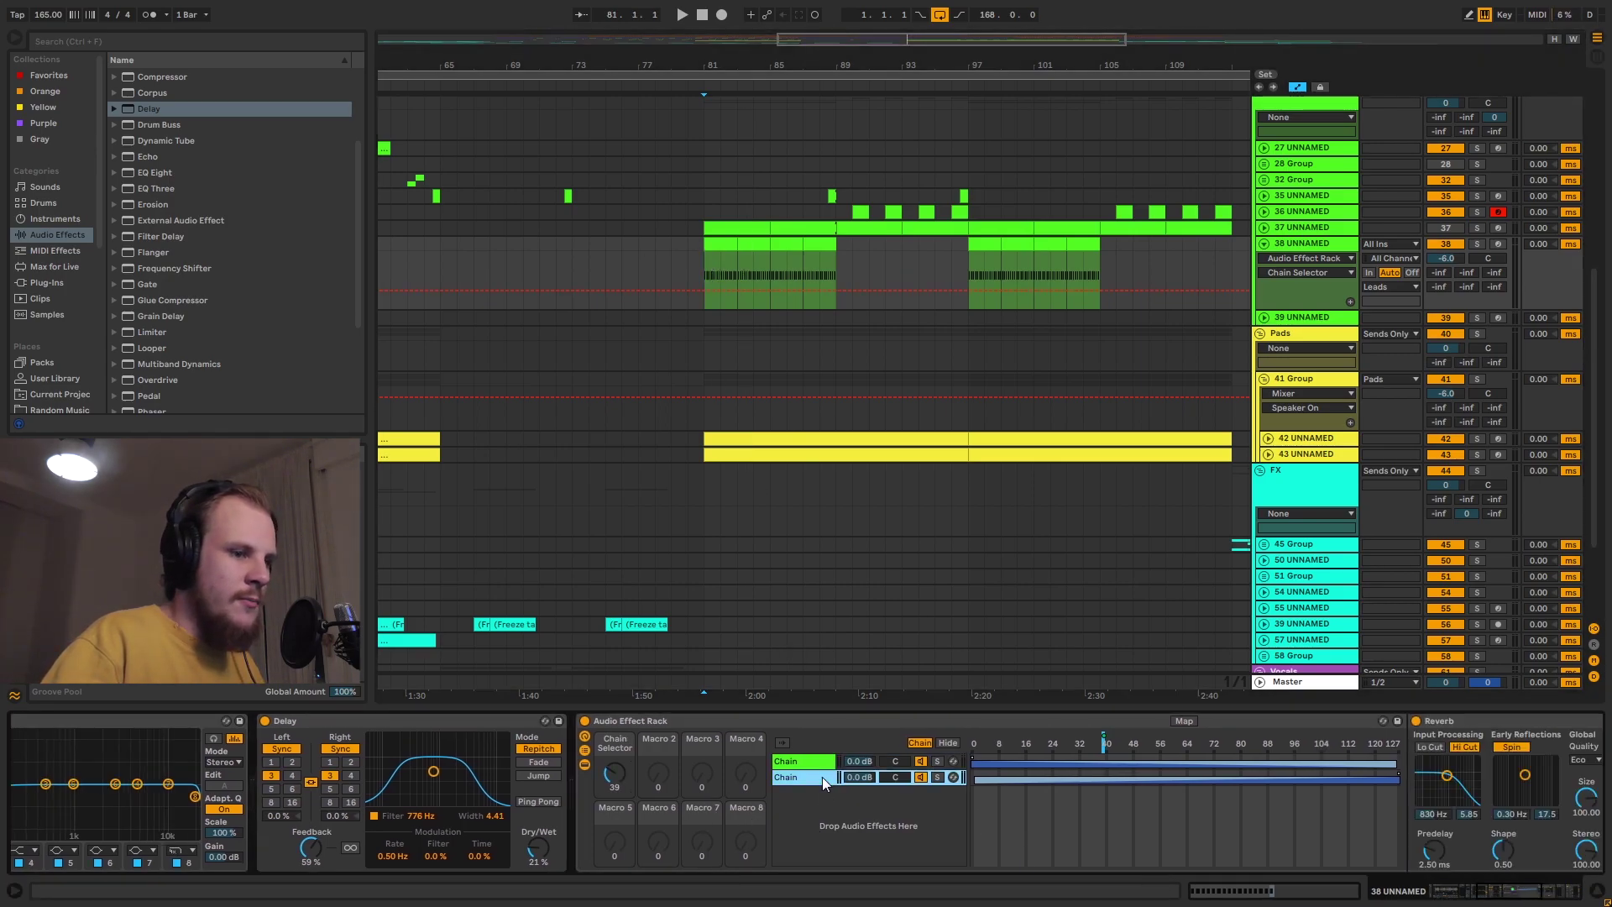
{"action": "scroll", "coordinate": [755, 789], "scroll_direction": "right", "scroll_amount": 5}
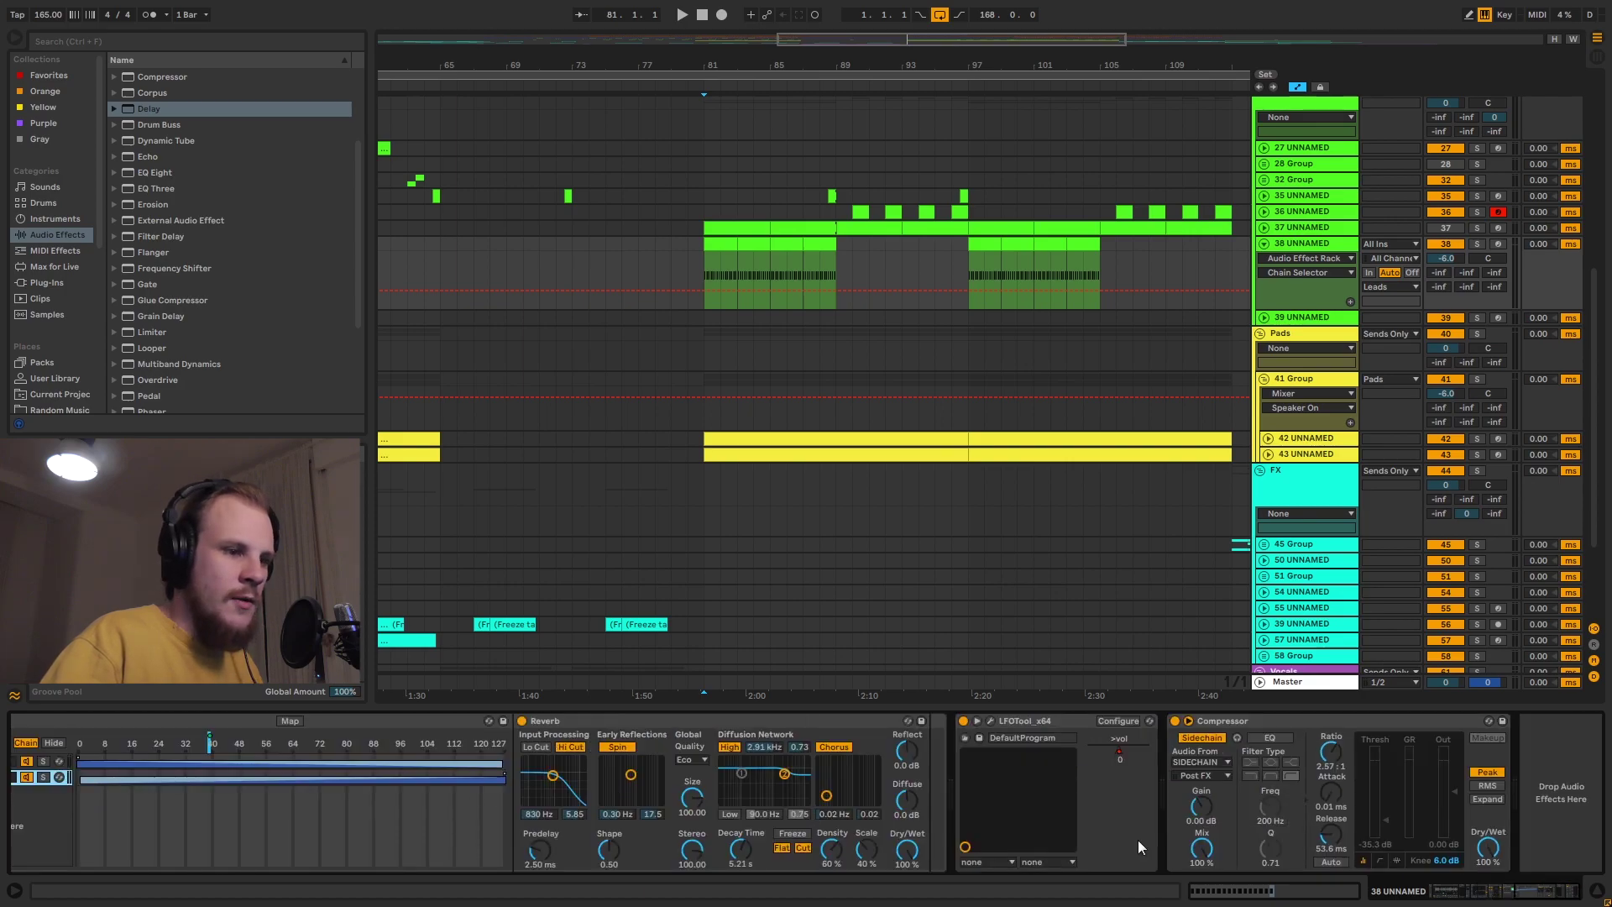
{"action": "left_click_drag", "start_coordinate": [1544, 899], "coordinate": [1534, 898]}
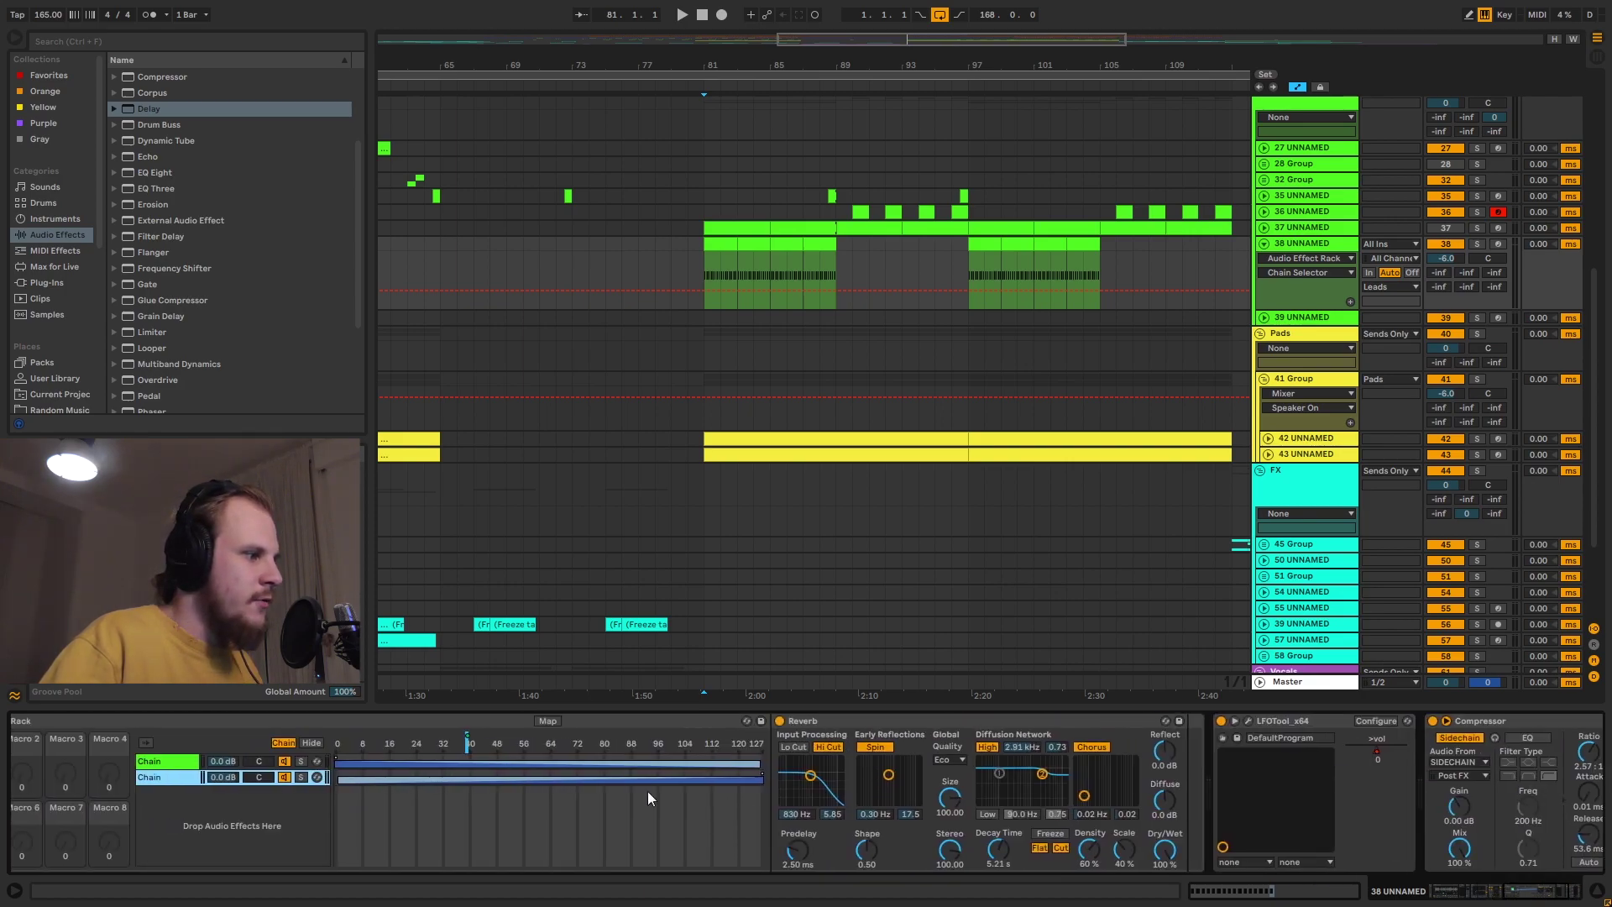
{"action": "left_click", "coordinate": [304, 777]}
{"action": "scroll", "coordinate": [672, 789], "scroll_direction": "right", "scroll_amount": 1}
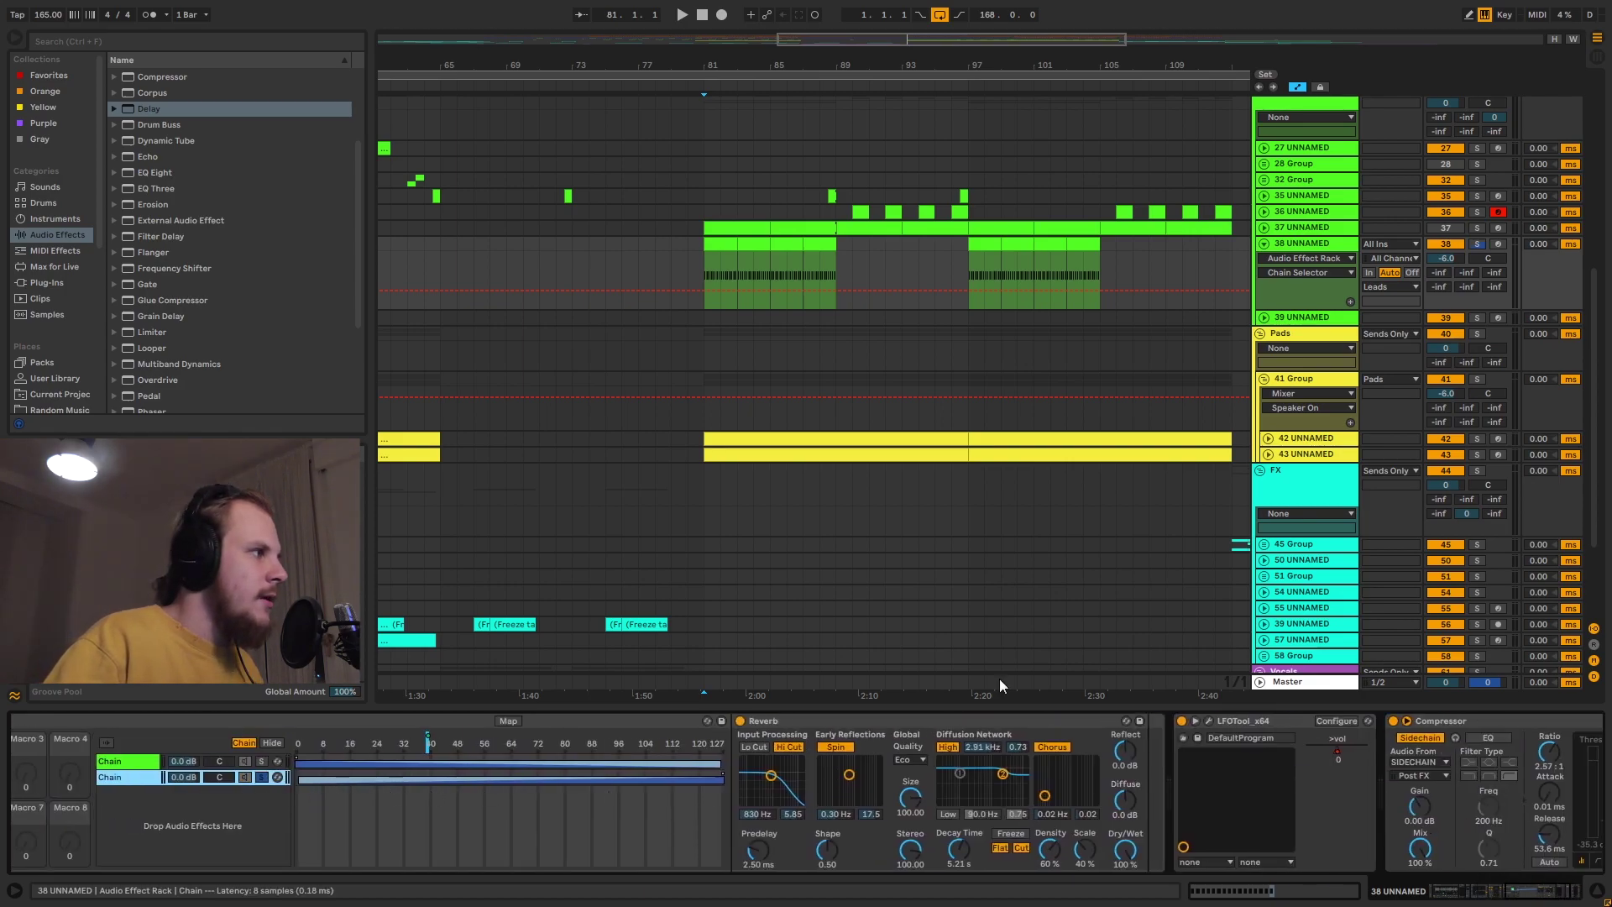
{"action": "left_click_drag", "start_coordinate": [155, 173], "coordinate": [1153, 826]}
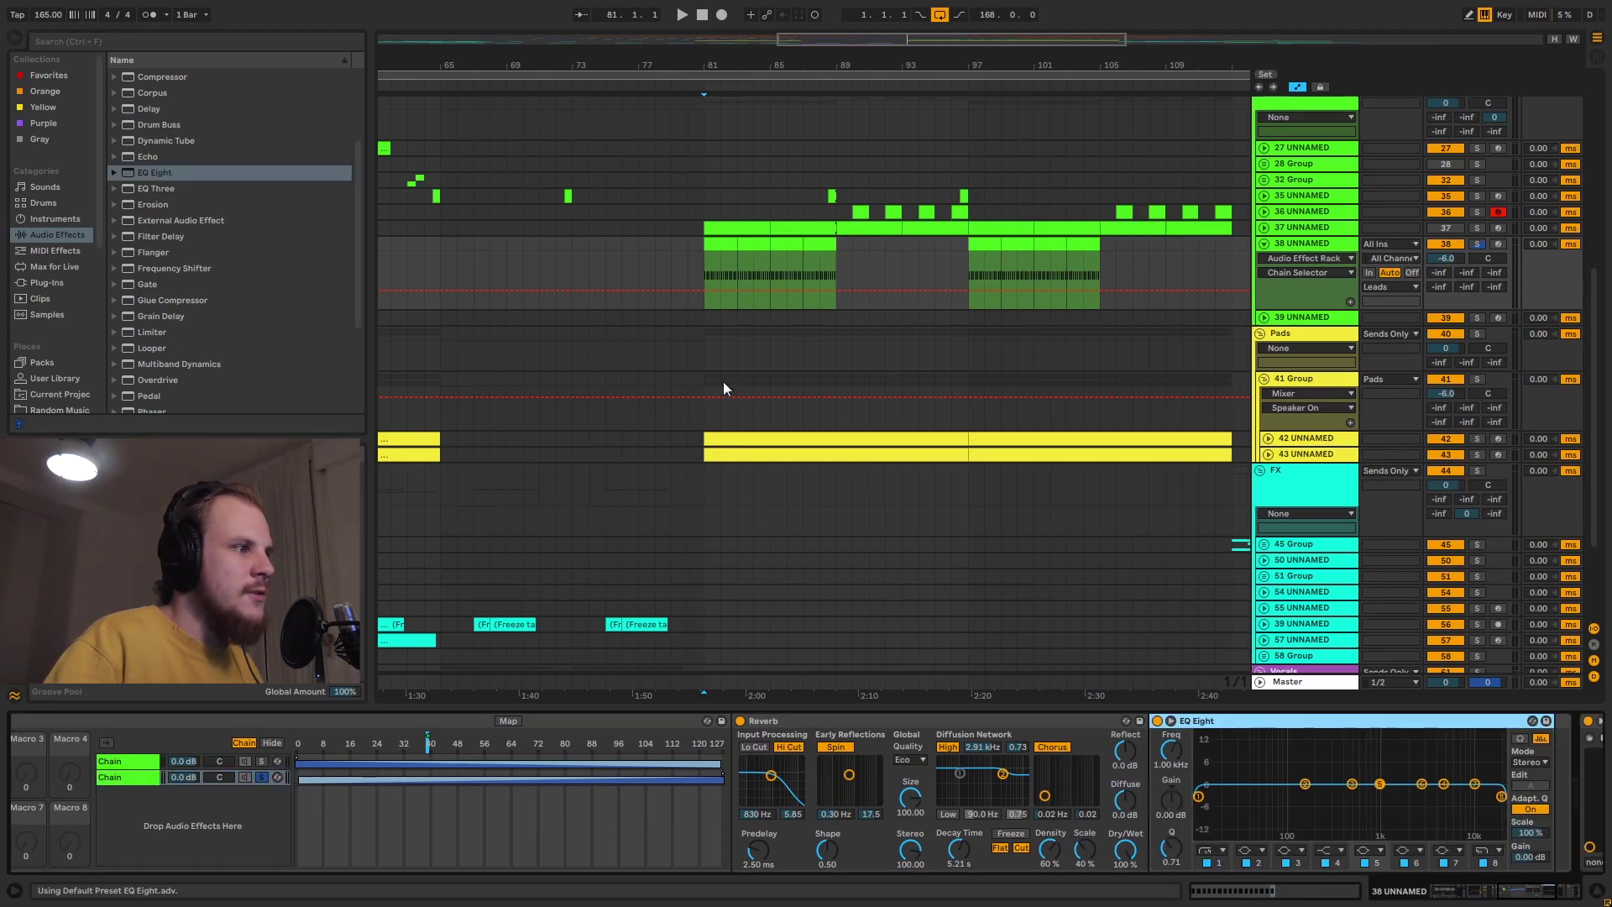
Solo track 38 and play the arrangement from bar 81 to hear only its reverb signal.
{"action": "key", "text": "space"}
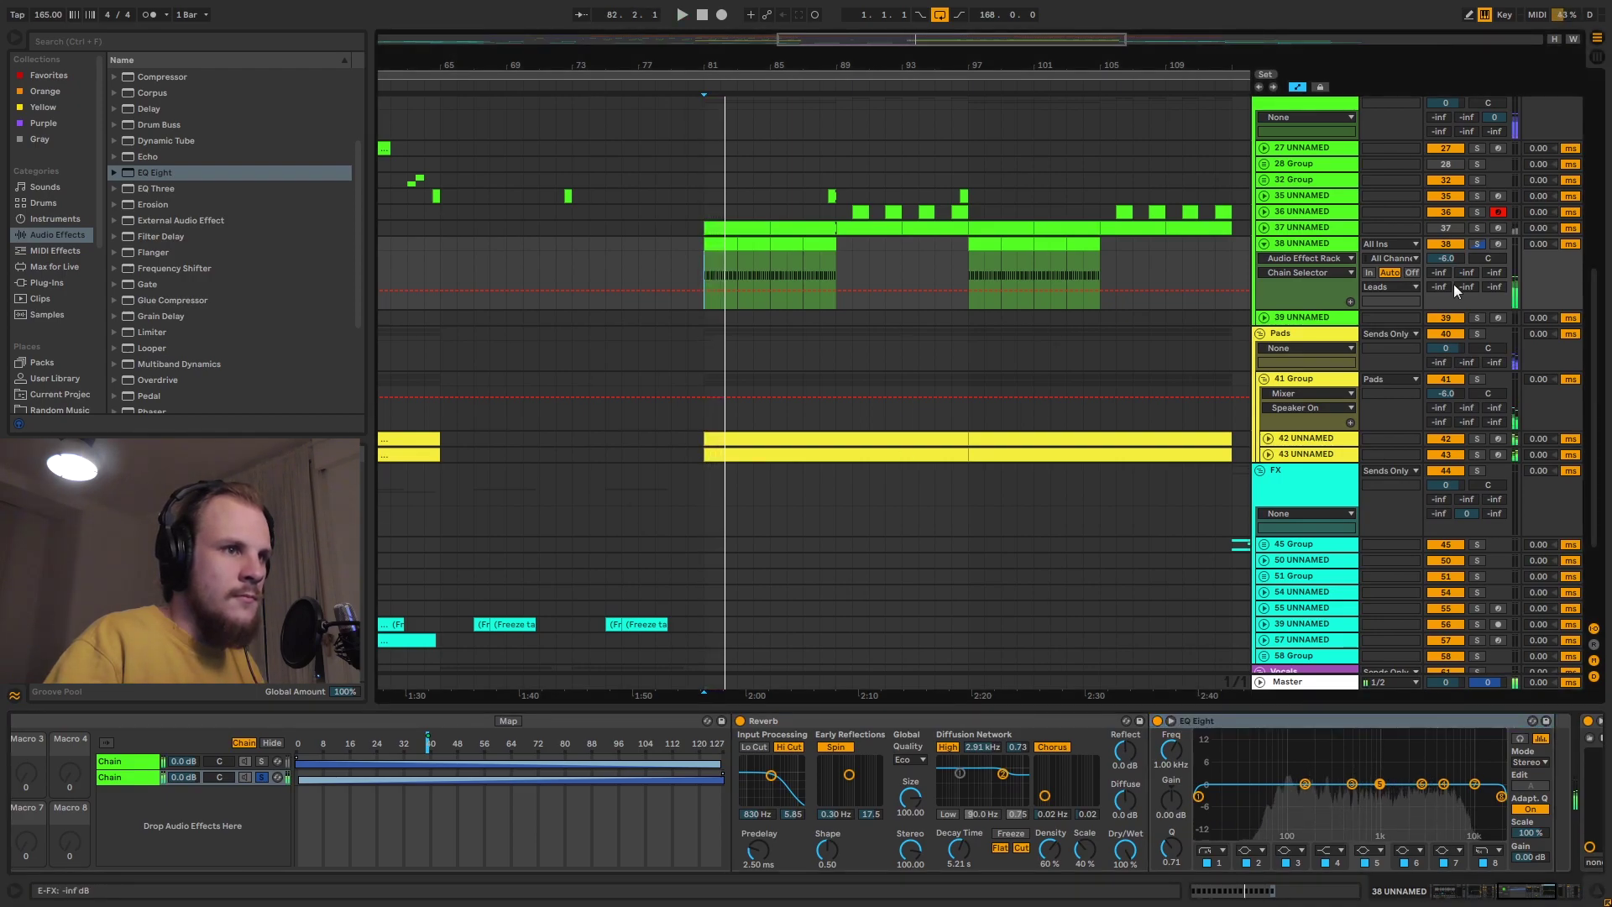
{"action": "key", "text": "space"}
{"action": "left_click", "coordinate": [1473, 245]}
{"action": "key", "text": "space"}
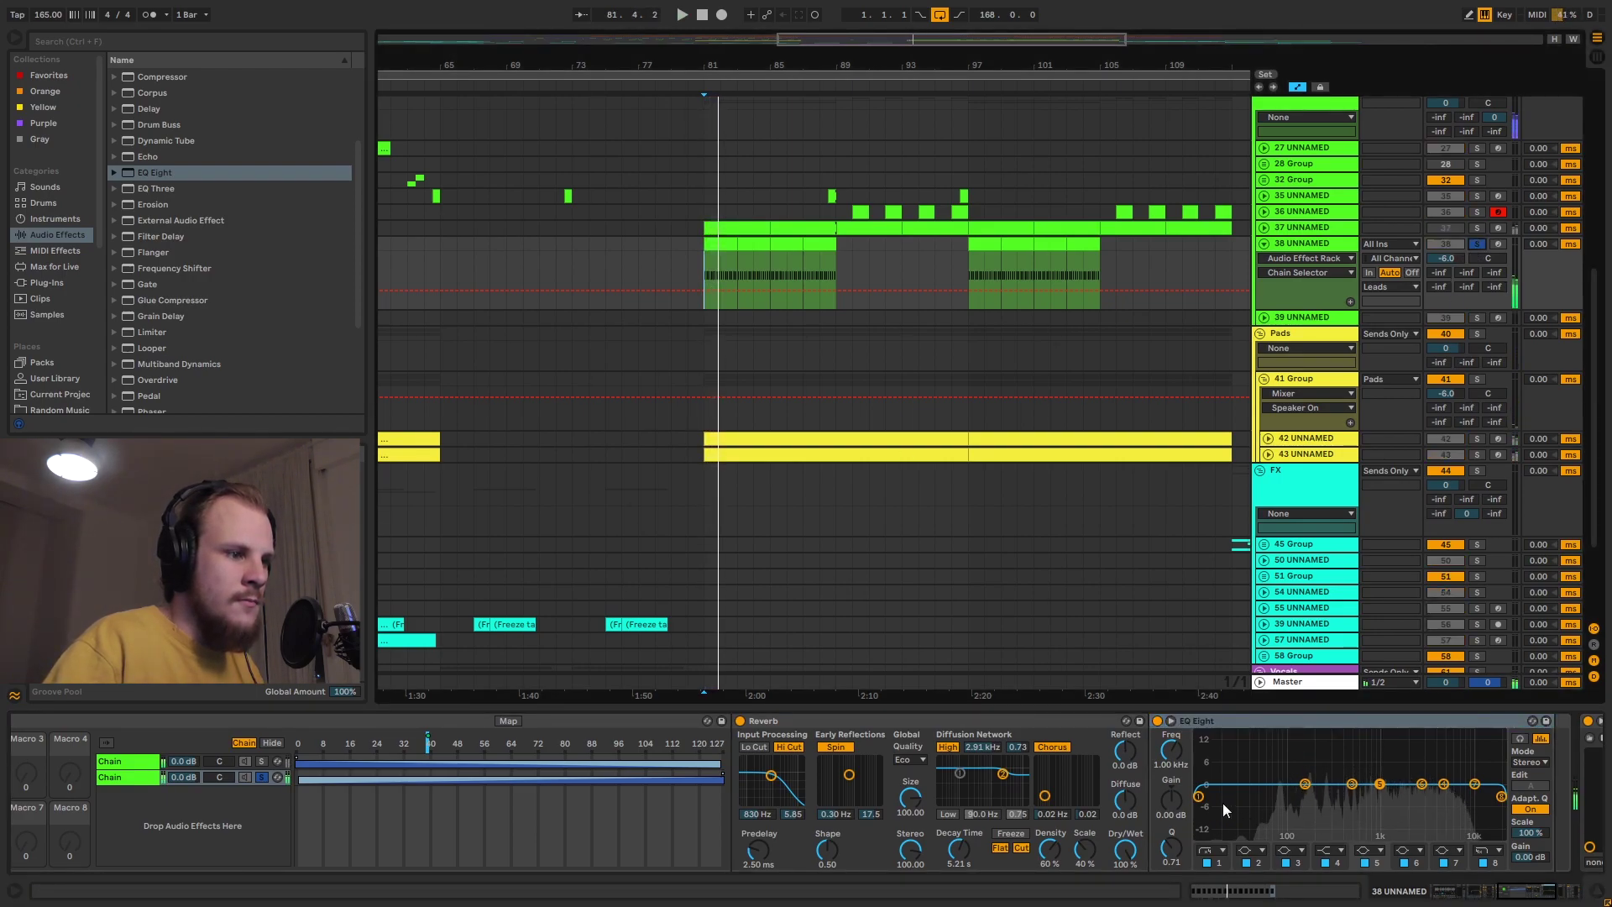
Roll off the reverb's top end with EQ Eight's last band and cut the band at 1.07 kHz by about 3.6 dB, then audition it.
{"action": "left_click_drag", "start_coordinate": [1501, 796], "coordinate": [1477, 810]}
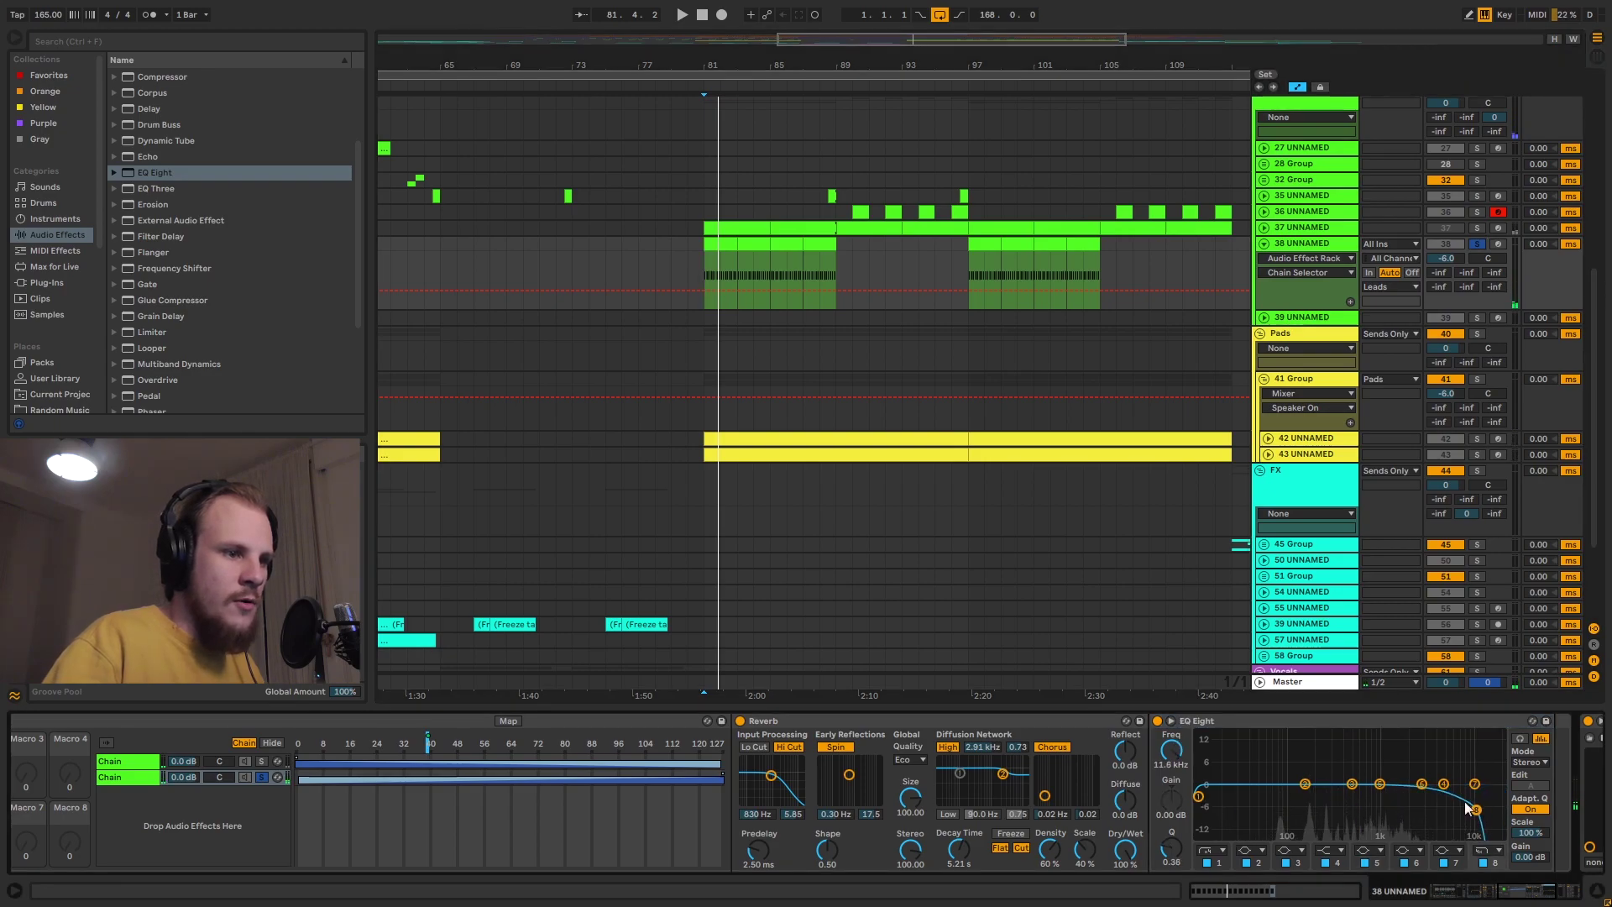
{"action": "mouse_move", "coordinate": [1379, 784]}
{"action": "left_mouse_down"}
{"action": "mouse_move", "coordinate": [1379, 799]}
{"action": "mouse_move", "coordinate": [1463, 813]}
{"action": "mouse_move", "coordinate": [1382, 796]}
{"action": "left_mouse_up"}
{"action": "left_click", "coordinate": [1380, 799]}
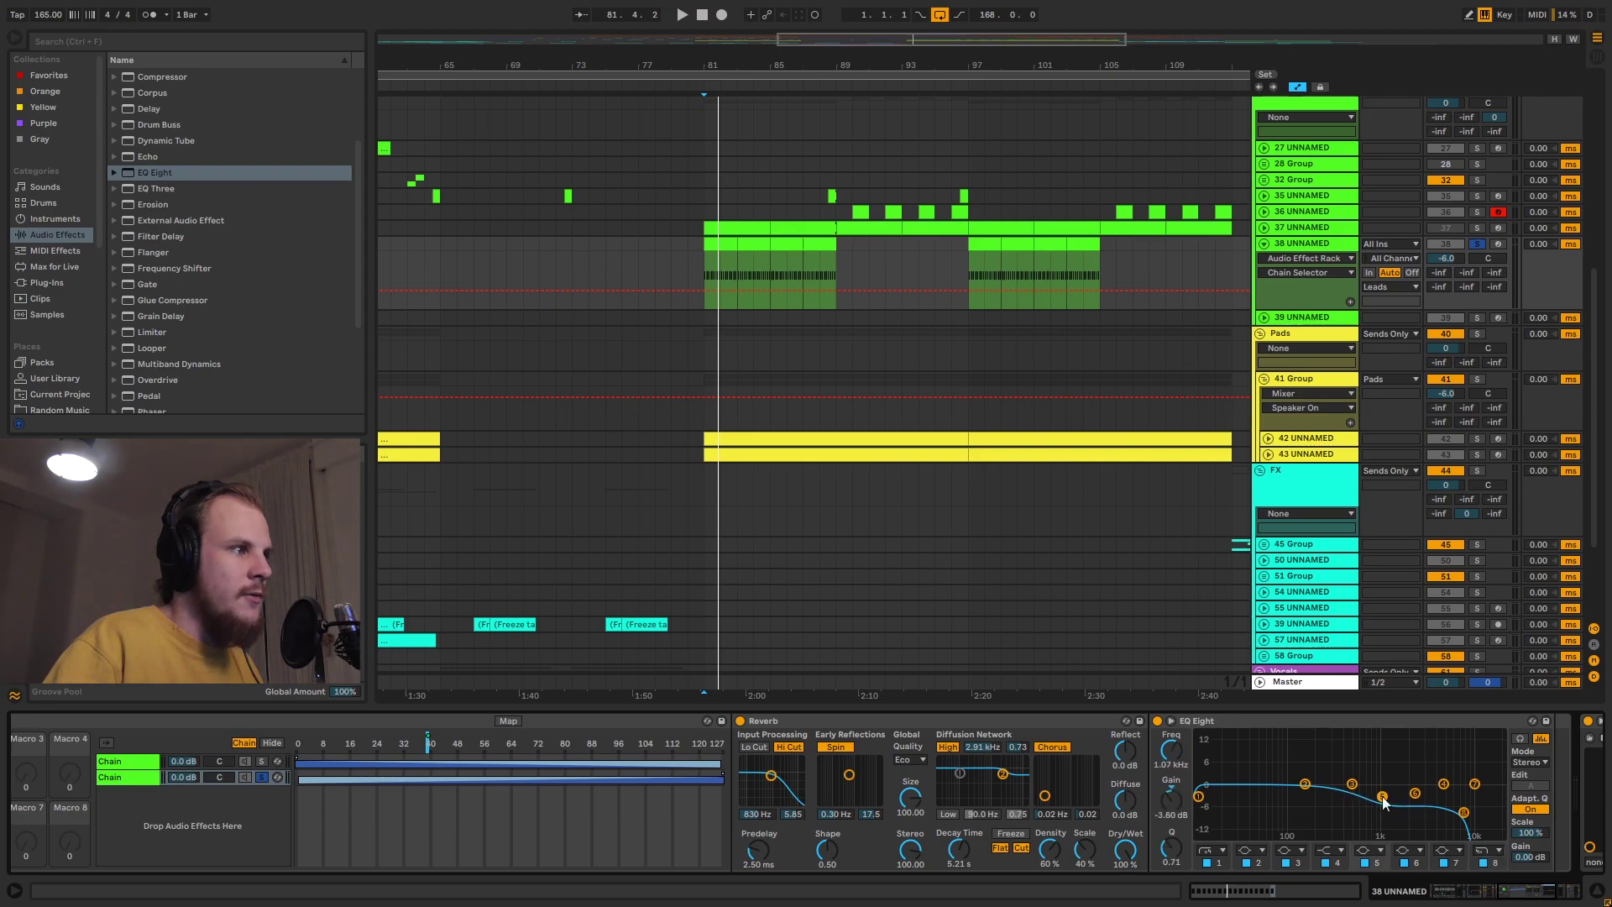
{"action": "key", "text": "space"}
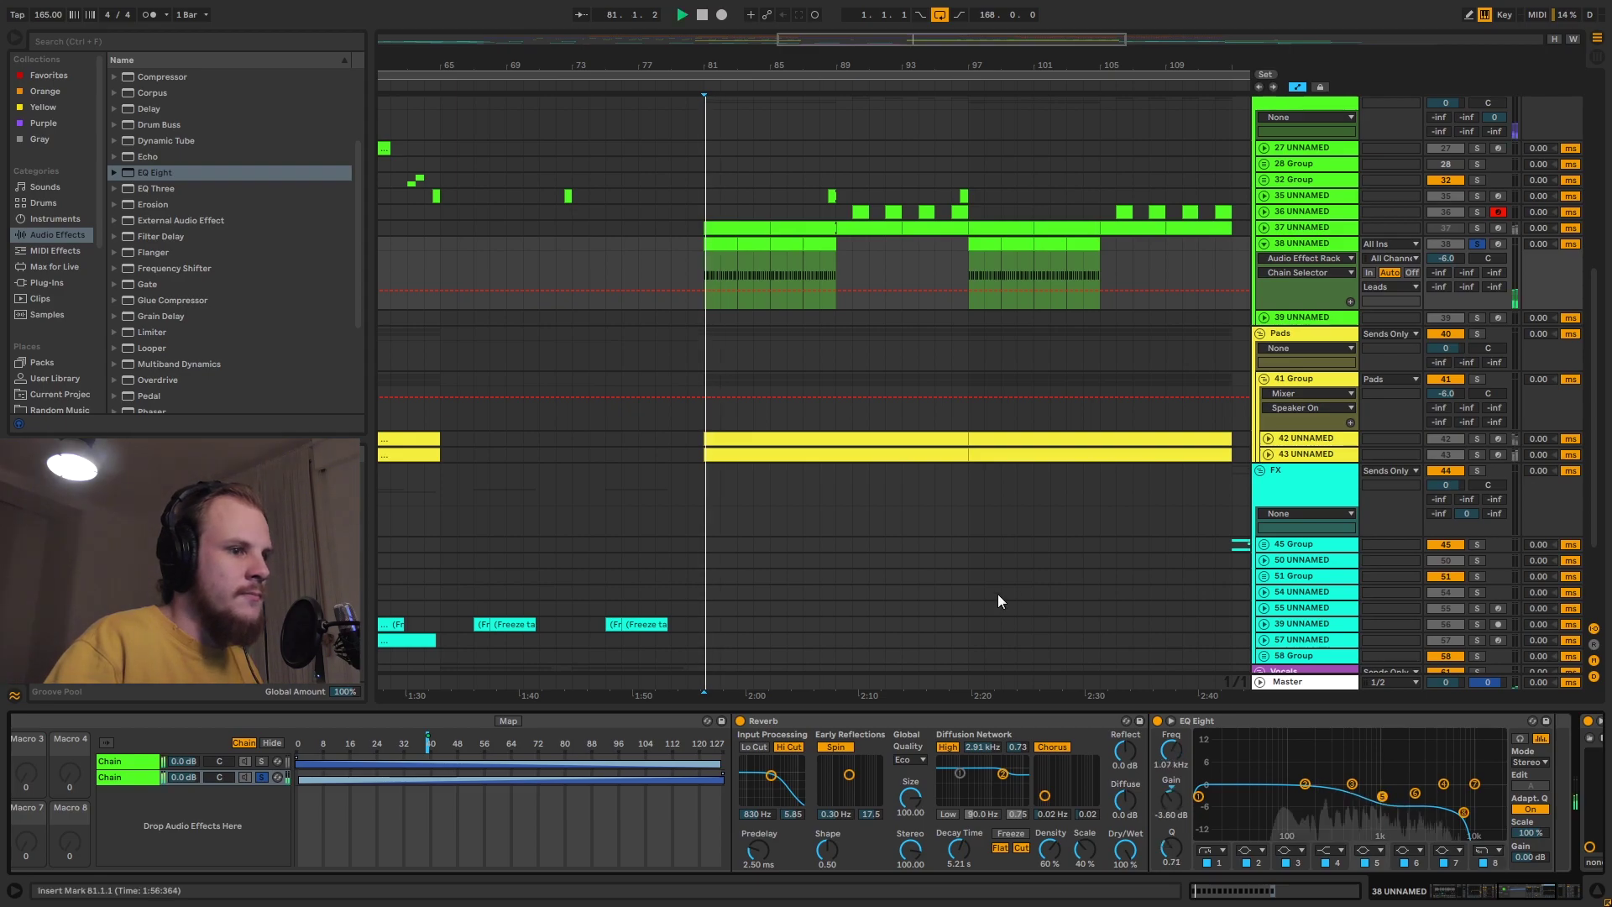
Insert a Compressor after the EQ Eight inside the Reverb chain.
{"action": "left_click", "coordinate": [1533, 900]}
{"action": "left_click", "coordinate": [1533, 899]}
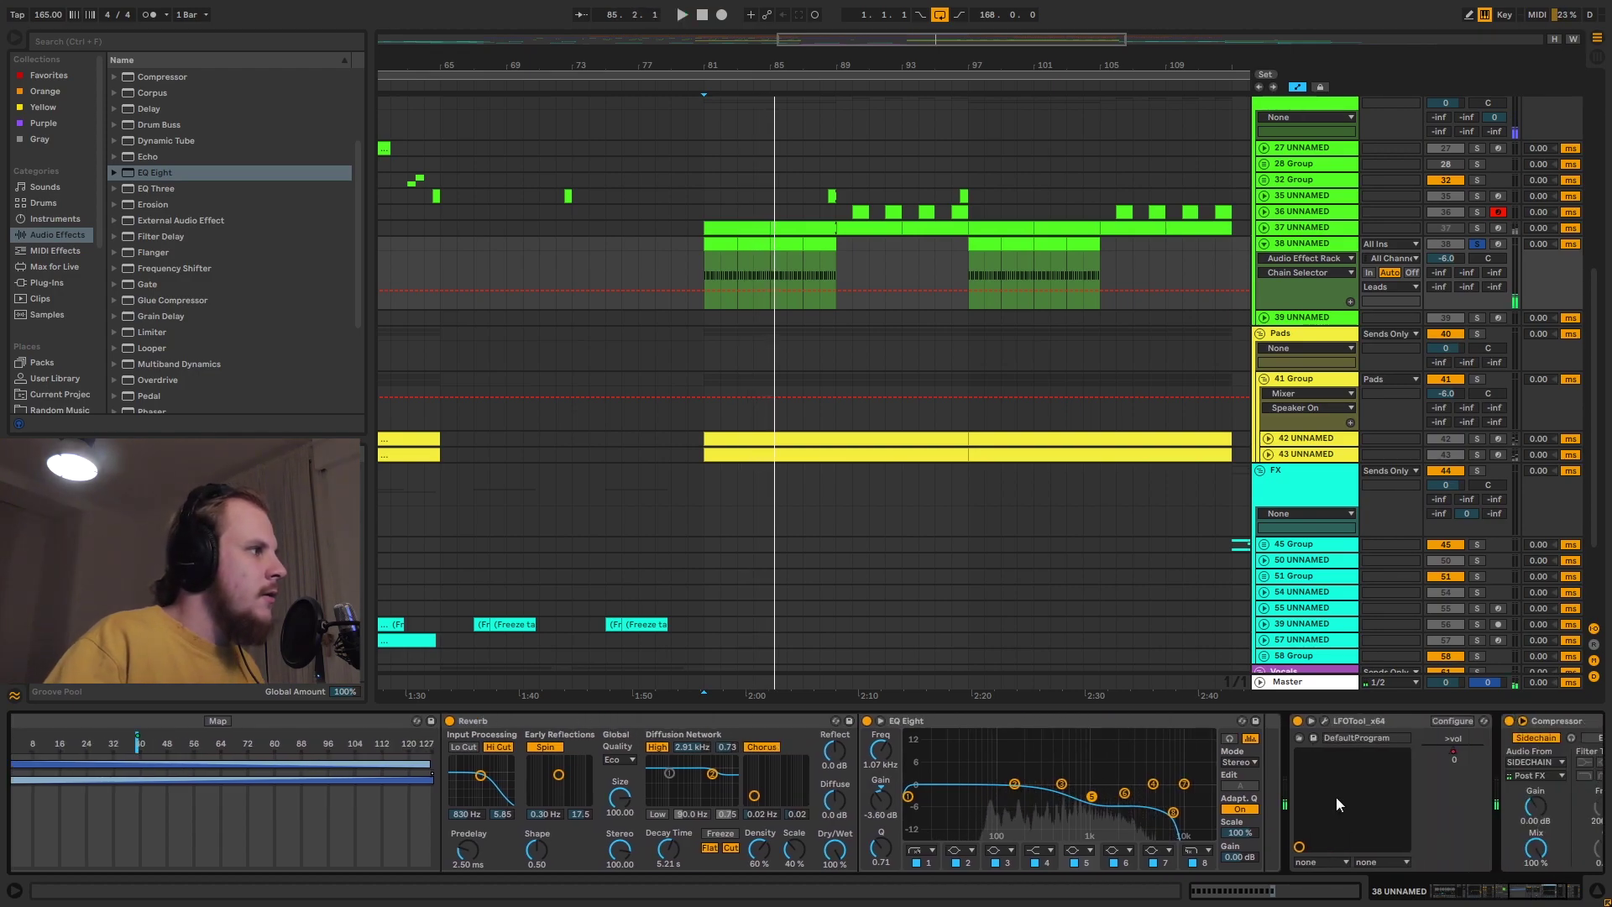
{"action": "scroll", "coordinate": [234, 275], "scroll_direction": "up", "scroll_amount": 2}
{"action": "left_click", "coordinate": [162, 144]}
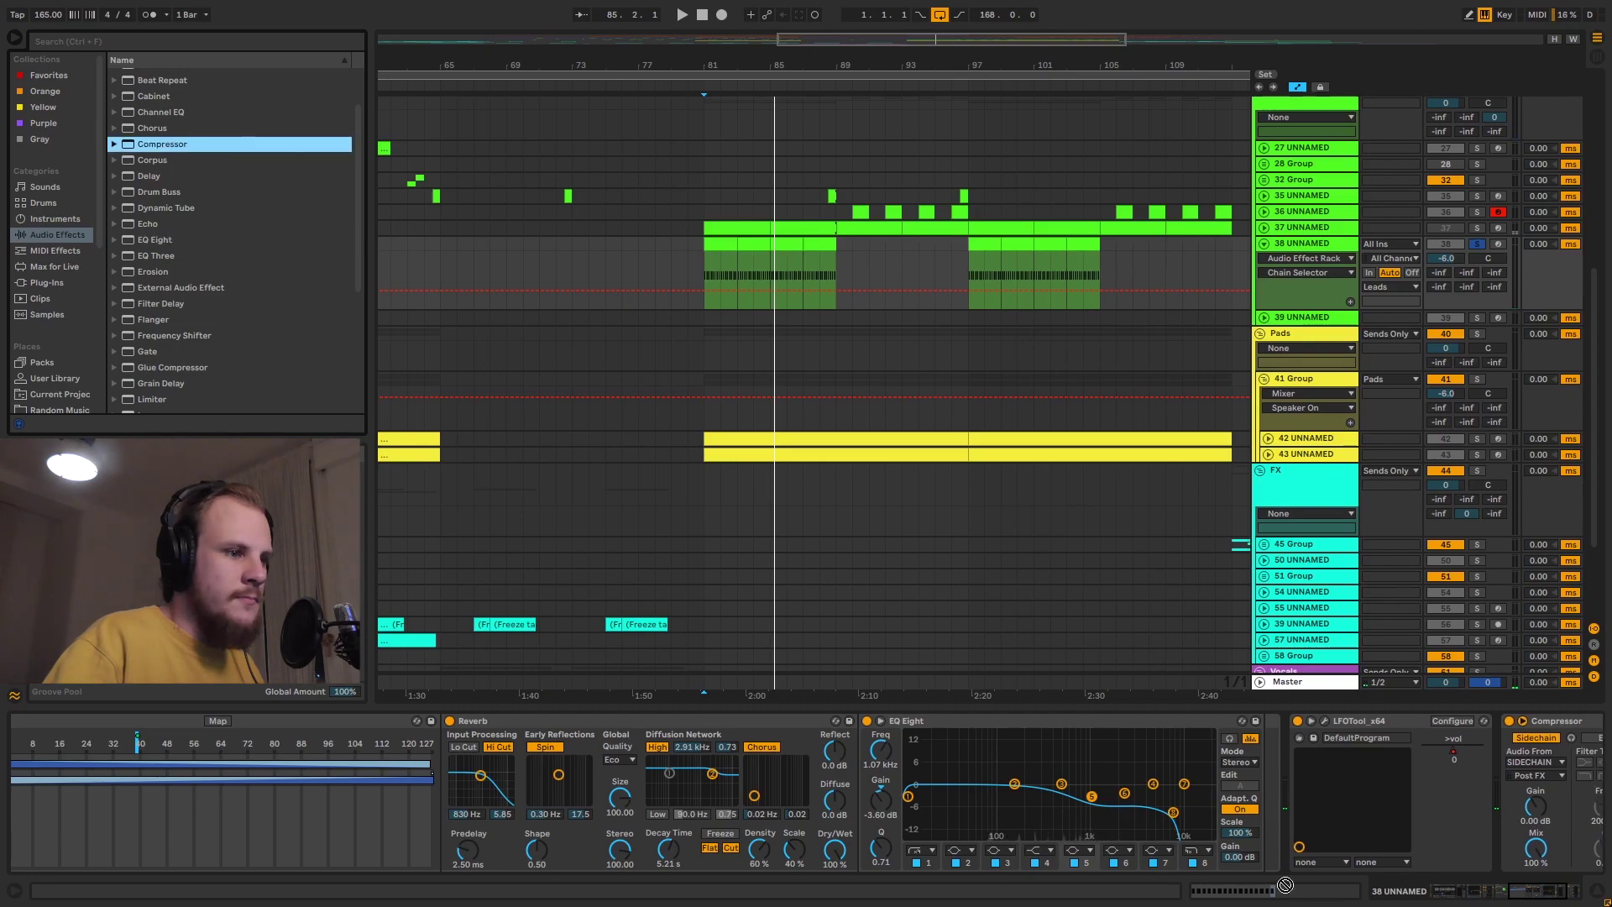
{"action": "left_click", "coordinate": [1304, 245]}
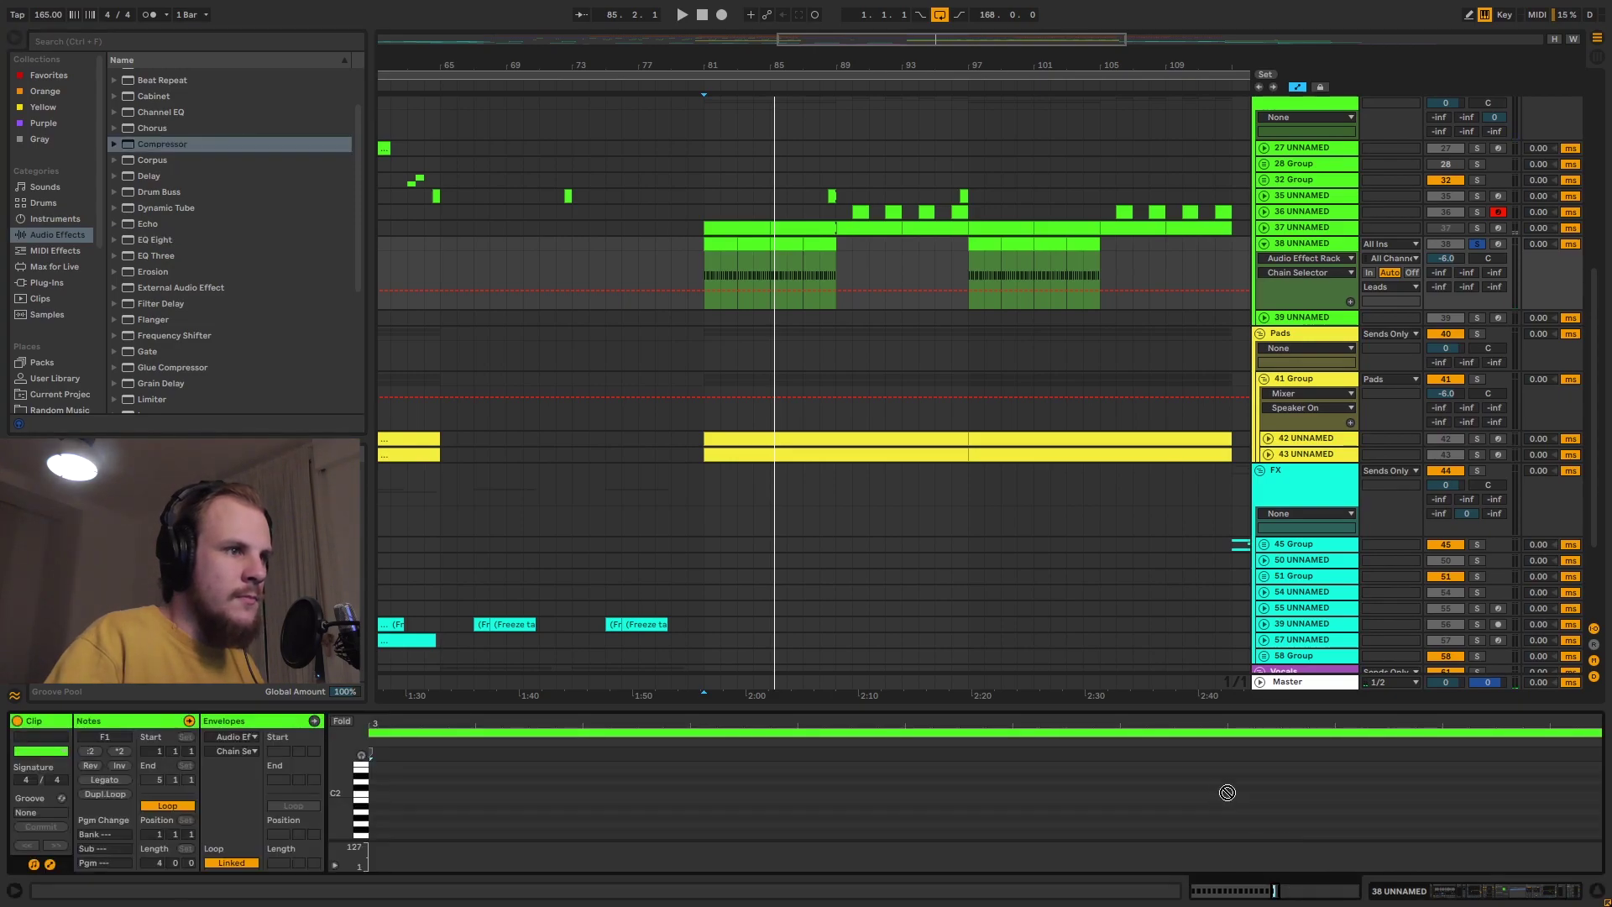
{"action": "left_click", "coordinate": [1327, 239]}
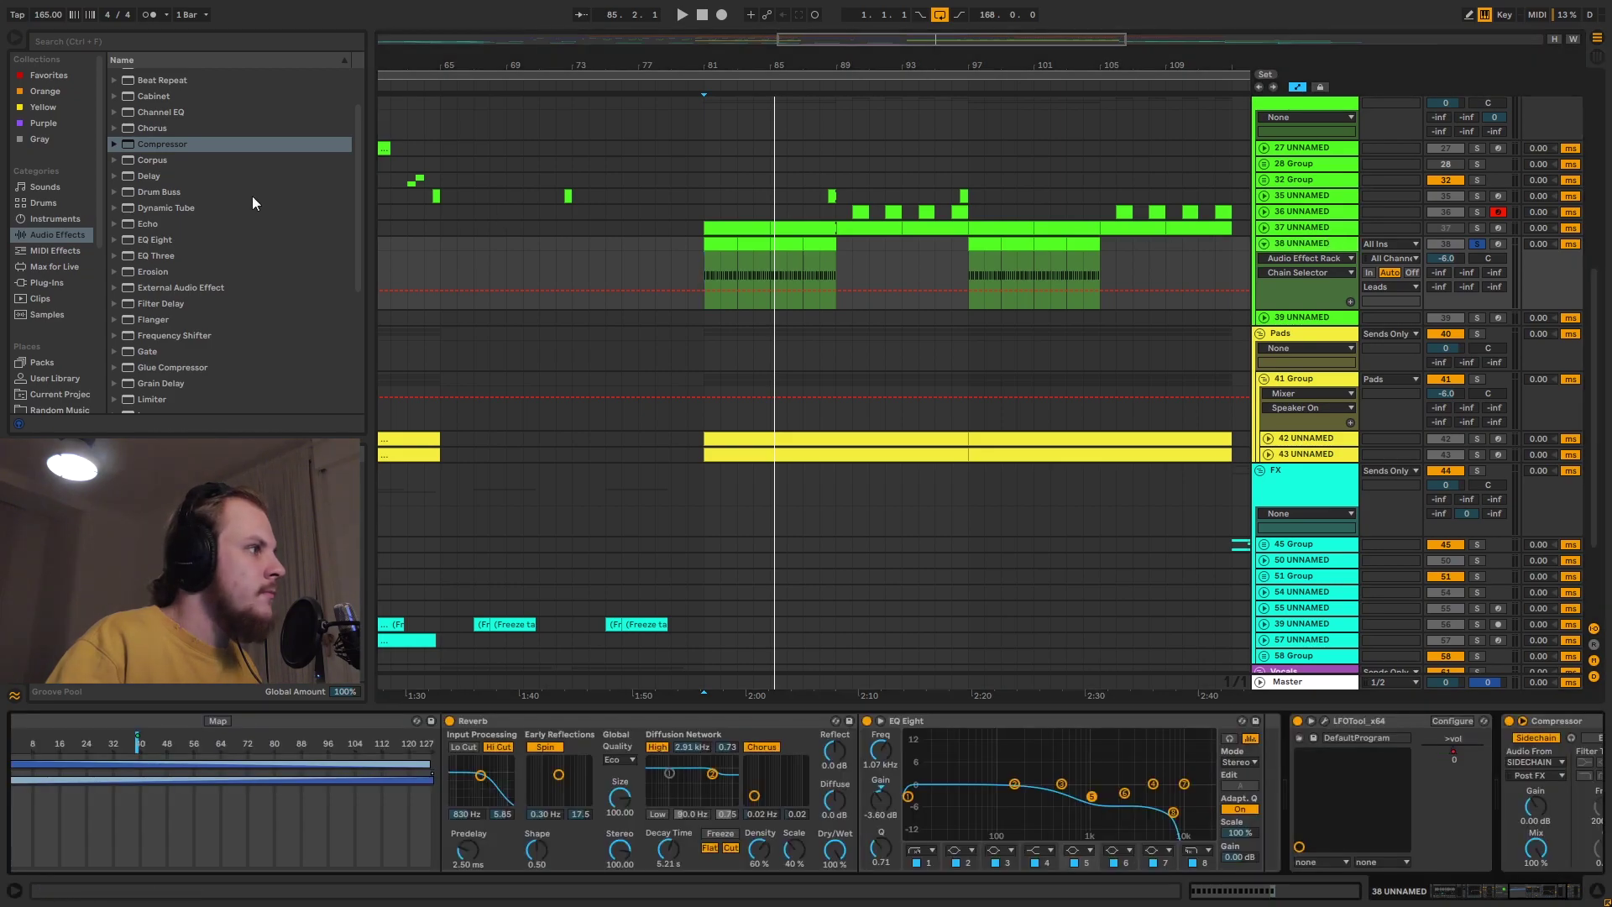
{"action": "left_click", "coordinate": [174, 144]}
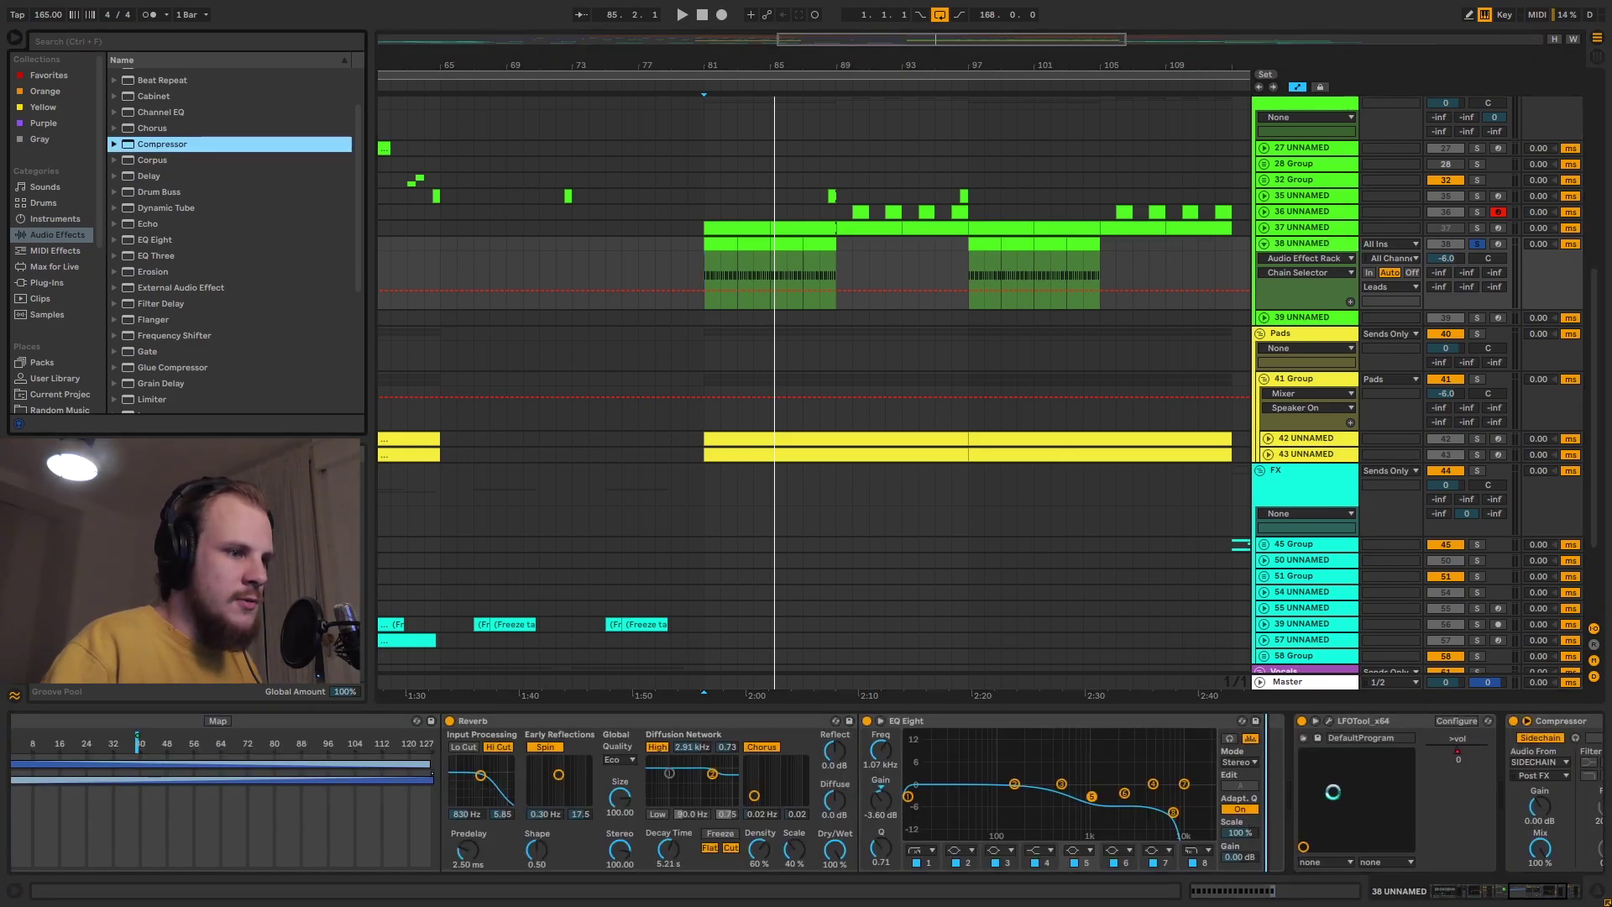
{"action": "double_click", "coordinate": [174, 145]}
Set the new Compressor's sidechain source to track 38 UNNAMED, tapped Pre FX.
{"action": "left_click", "coordinate": [1308, 762]}
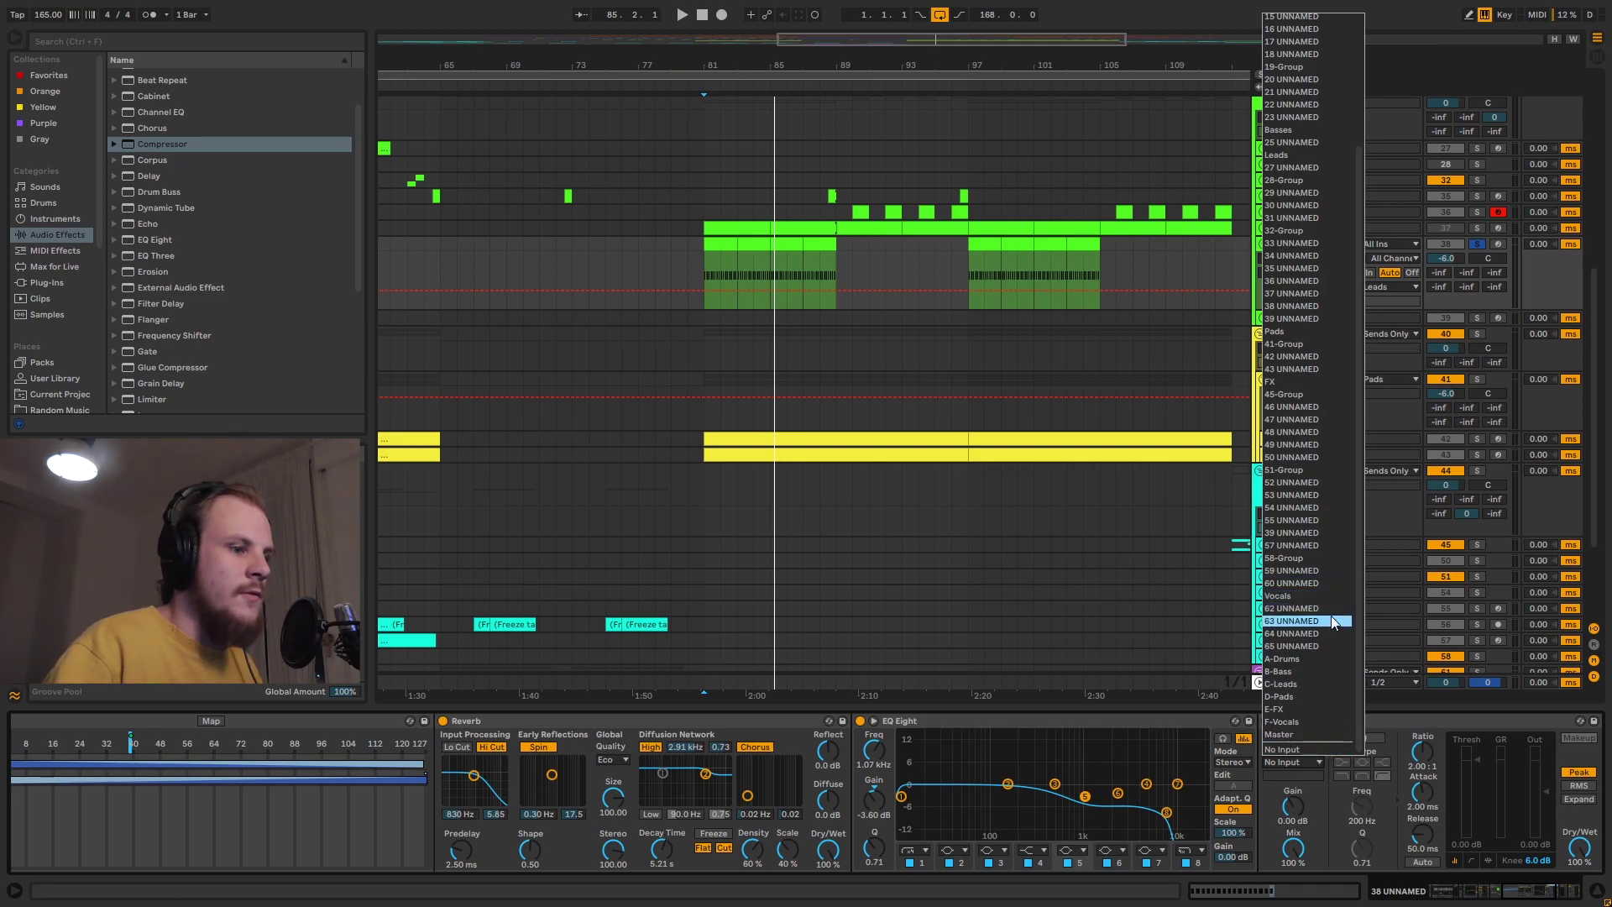
{"action": "left_click", "coordinate": [1308, 803]}
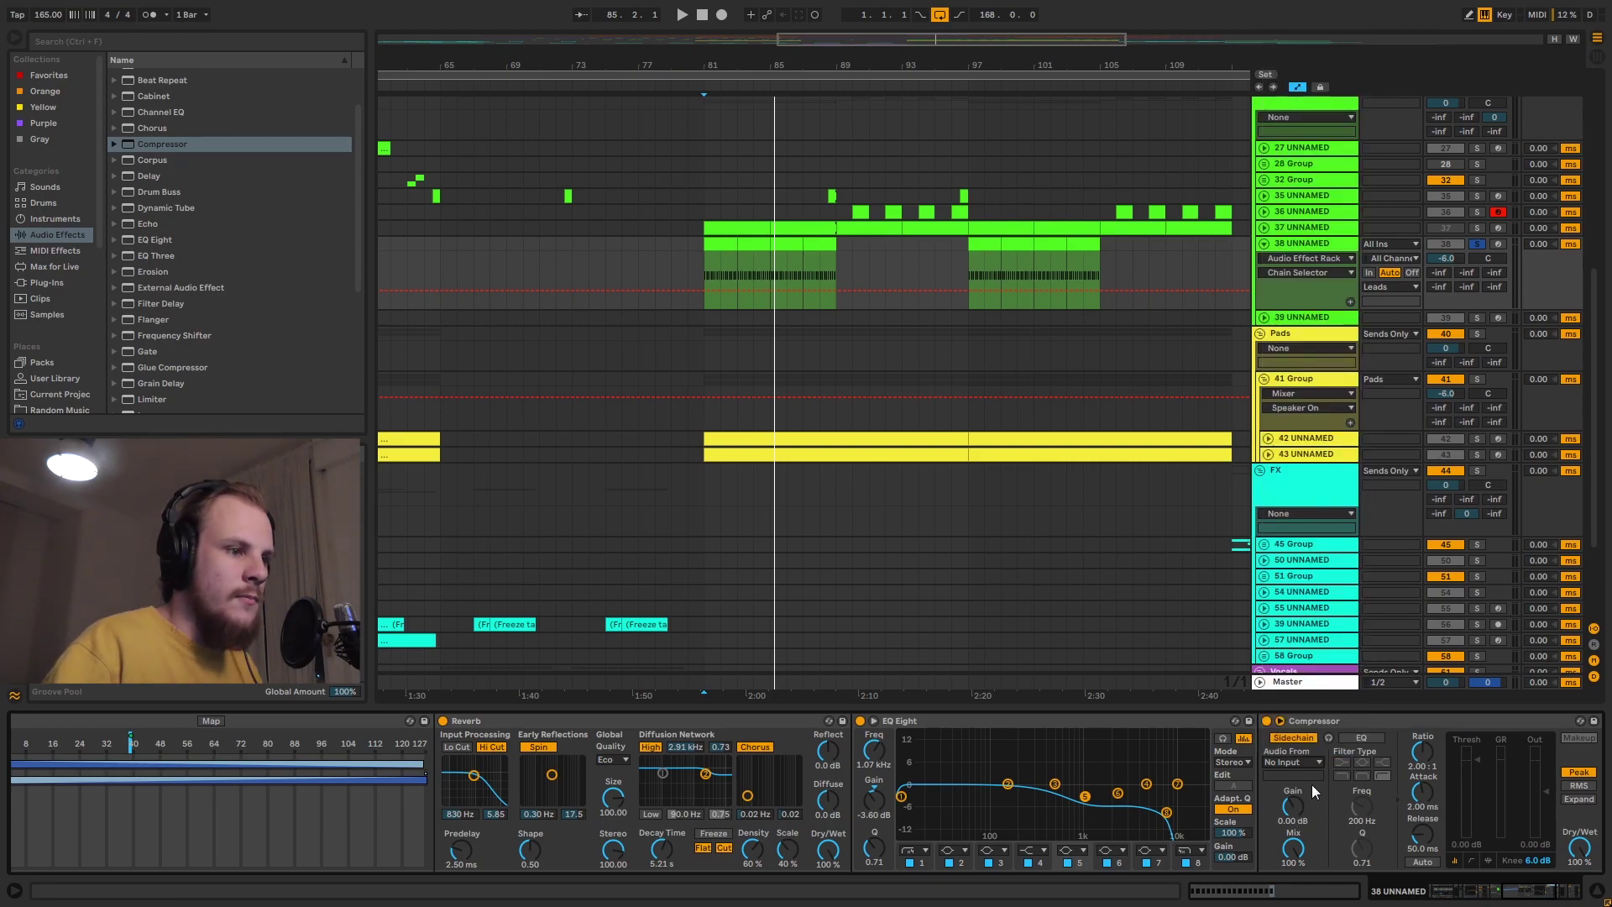
{"action": "left_click", "coordinate": [1306, 764]}
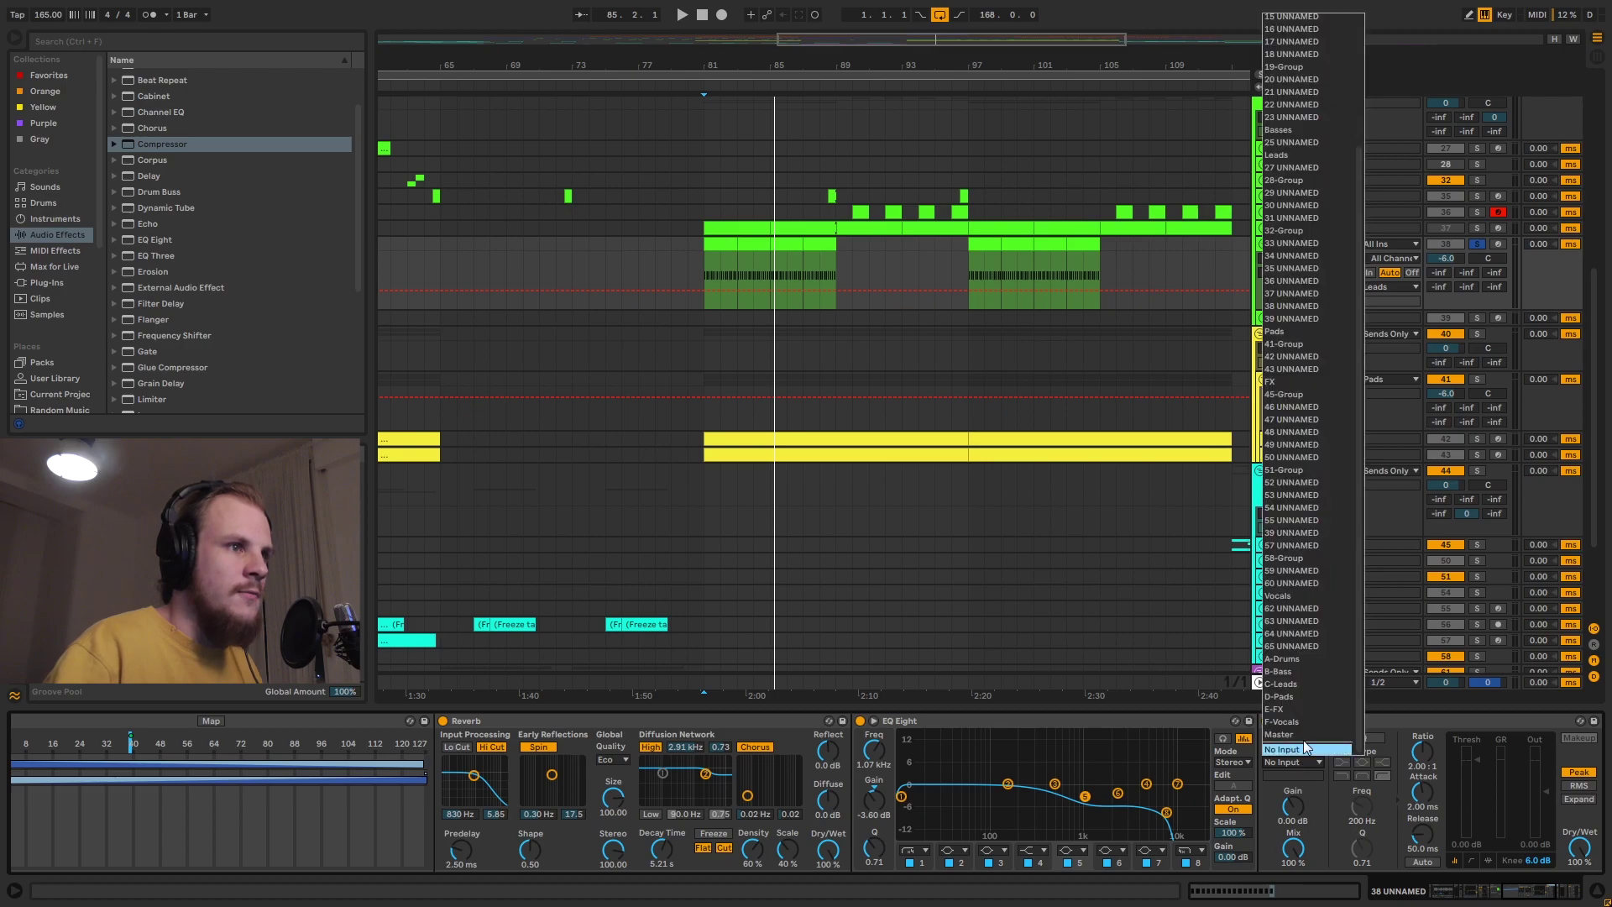
{"action": "left_click", "coordinate": [1304, 307]}
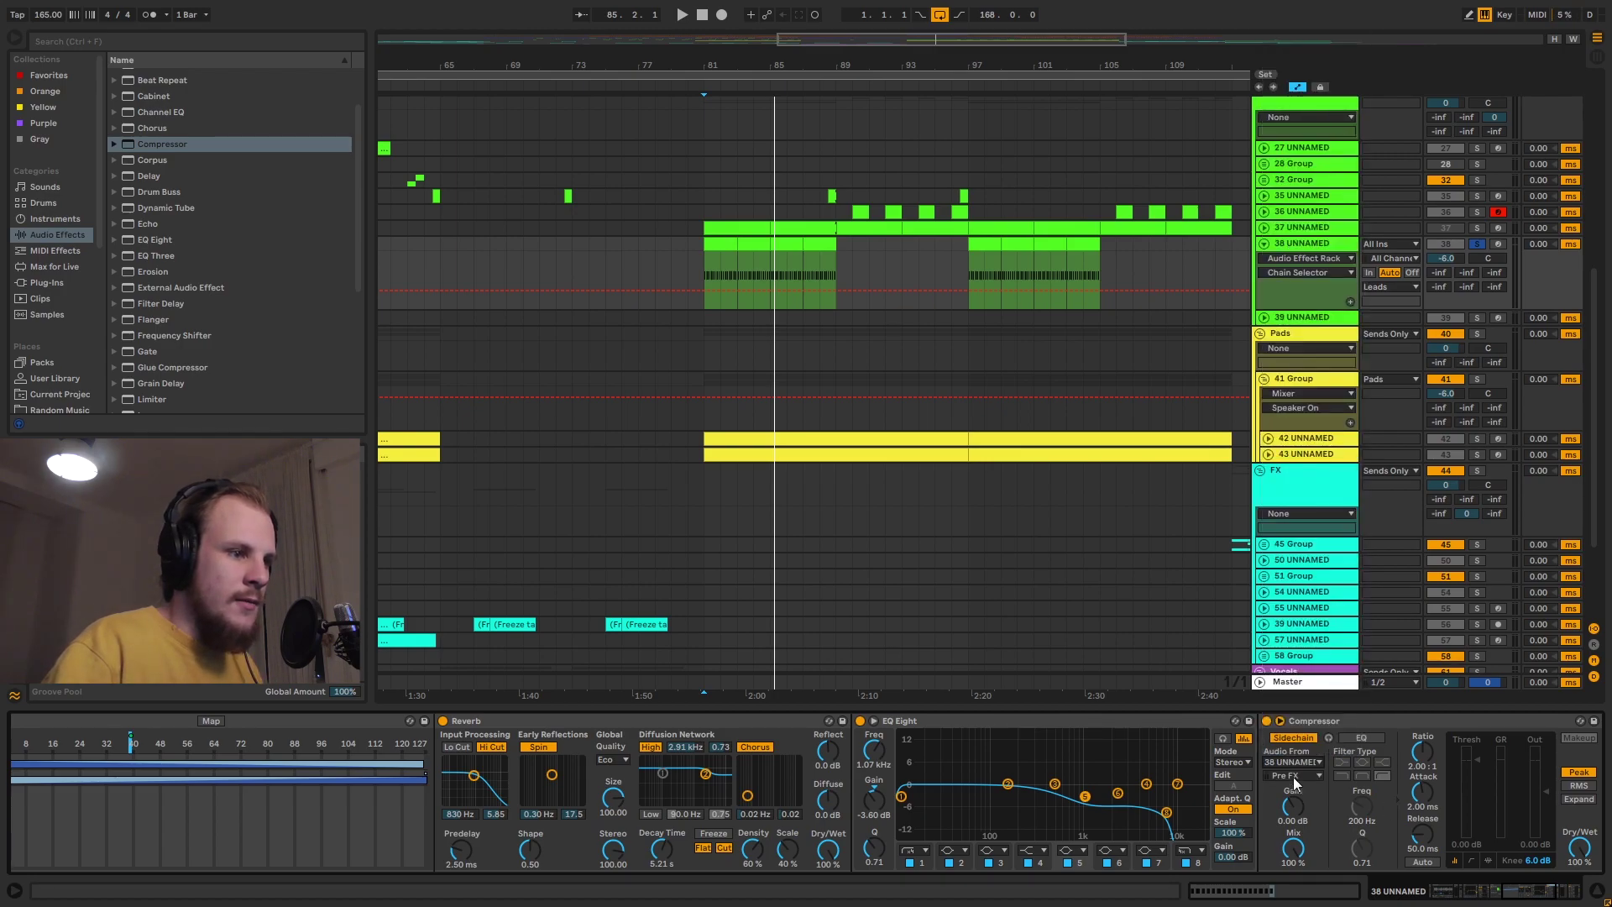
{"action": "left_click", "coordinate": [1293, 778]}
{"action": "left_click", "coordinate": [1298, 785]}
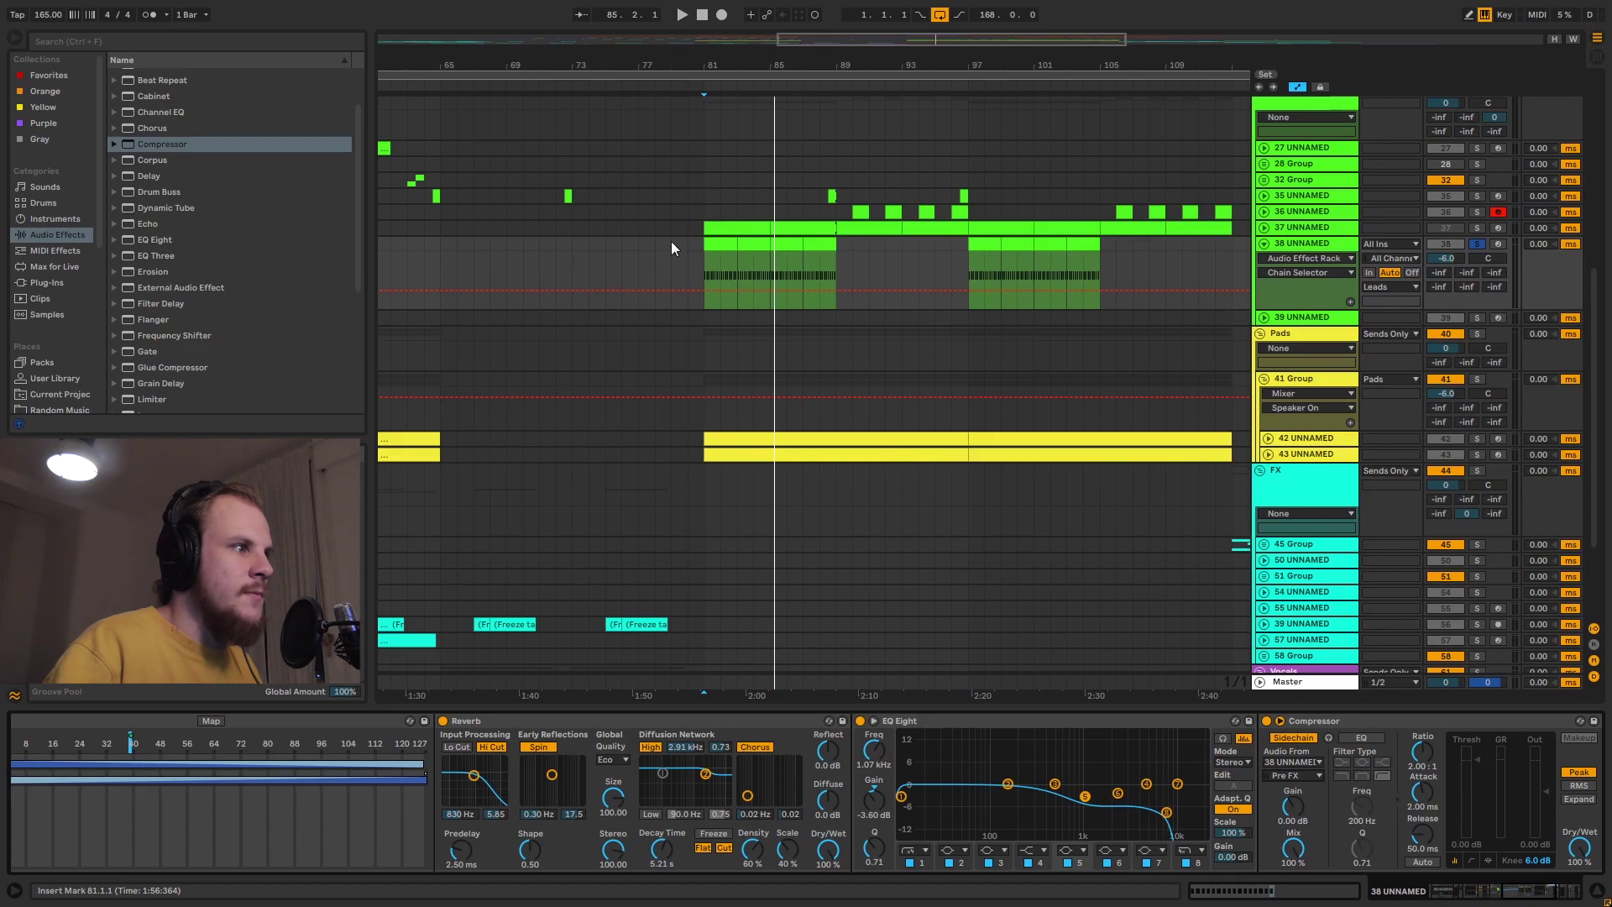
During playback from bar 81, lower the Compressor's threshold to -44.1 dB, shorten its attack below 1 ms and set its release to 27.7 ms.
{"action": "left_click", "coordinate": [705, 277]}
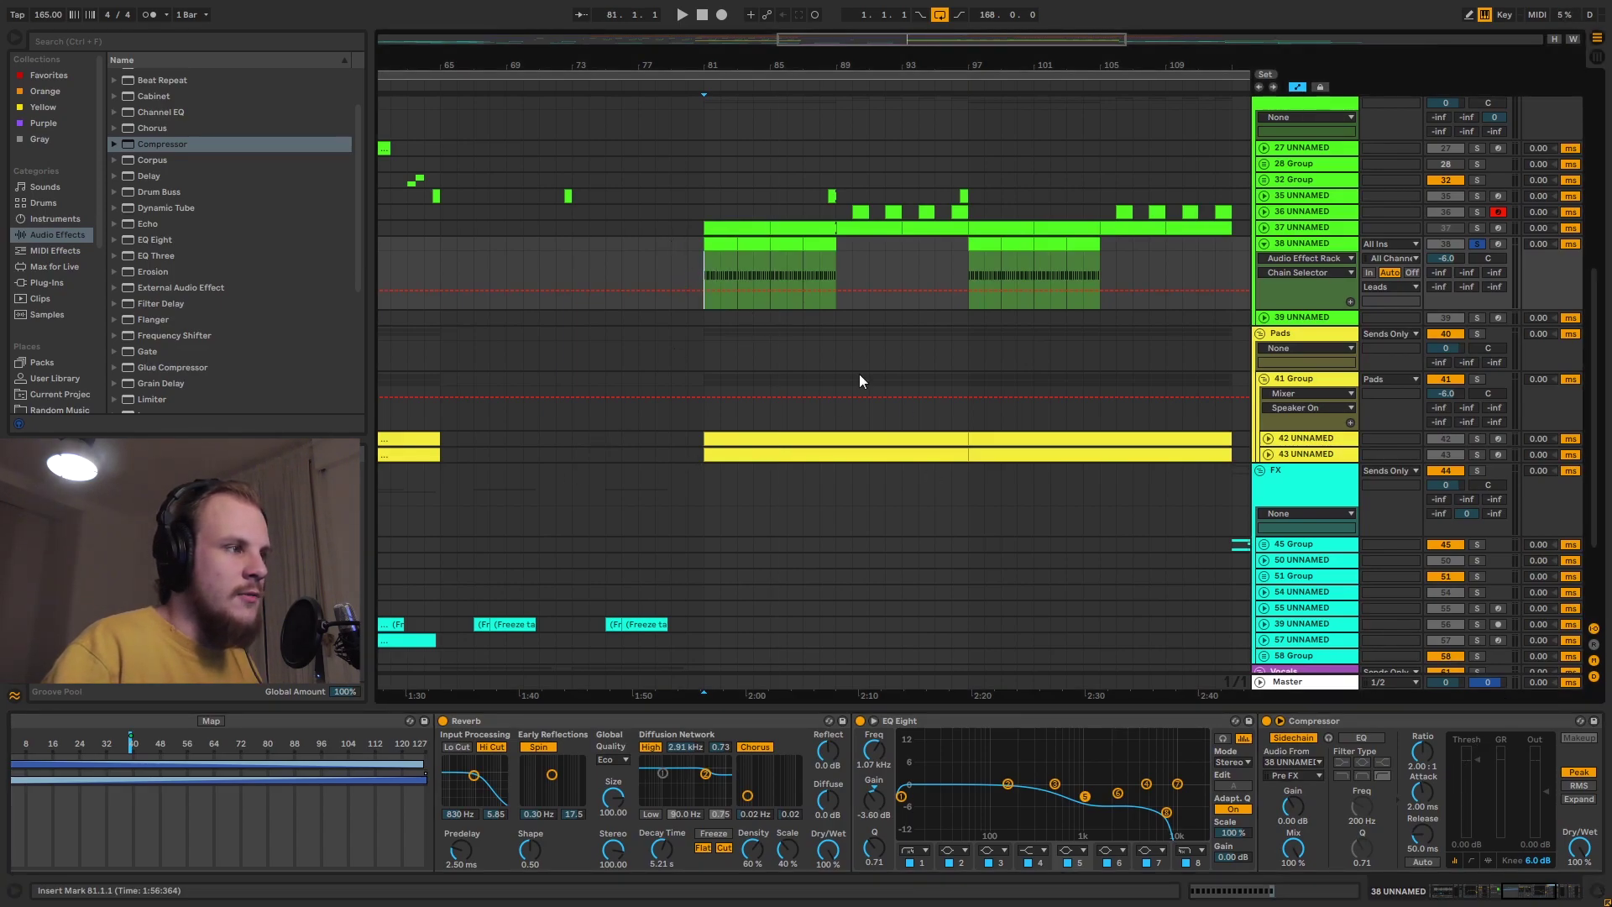
{"action": "left_click_drag", "start_coordinate": [1523, 890], "coordinate": [1416, 895]}
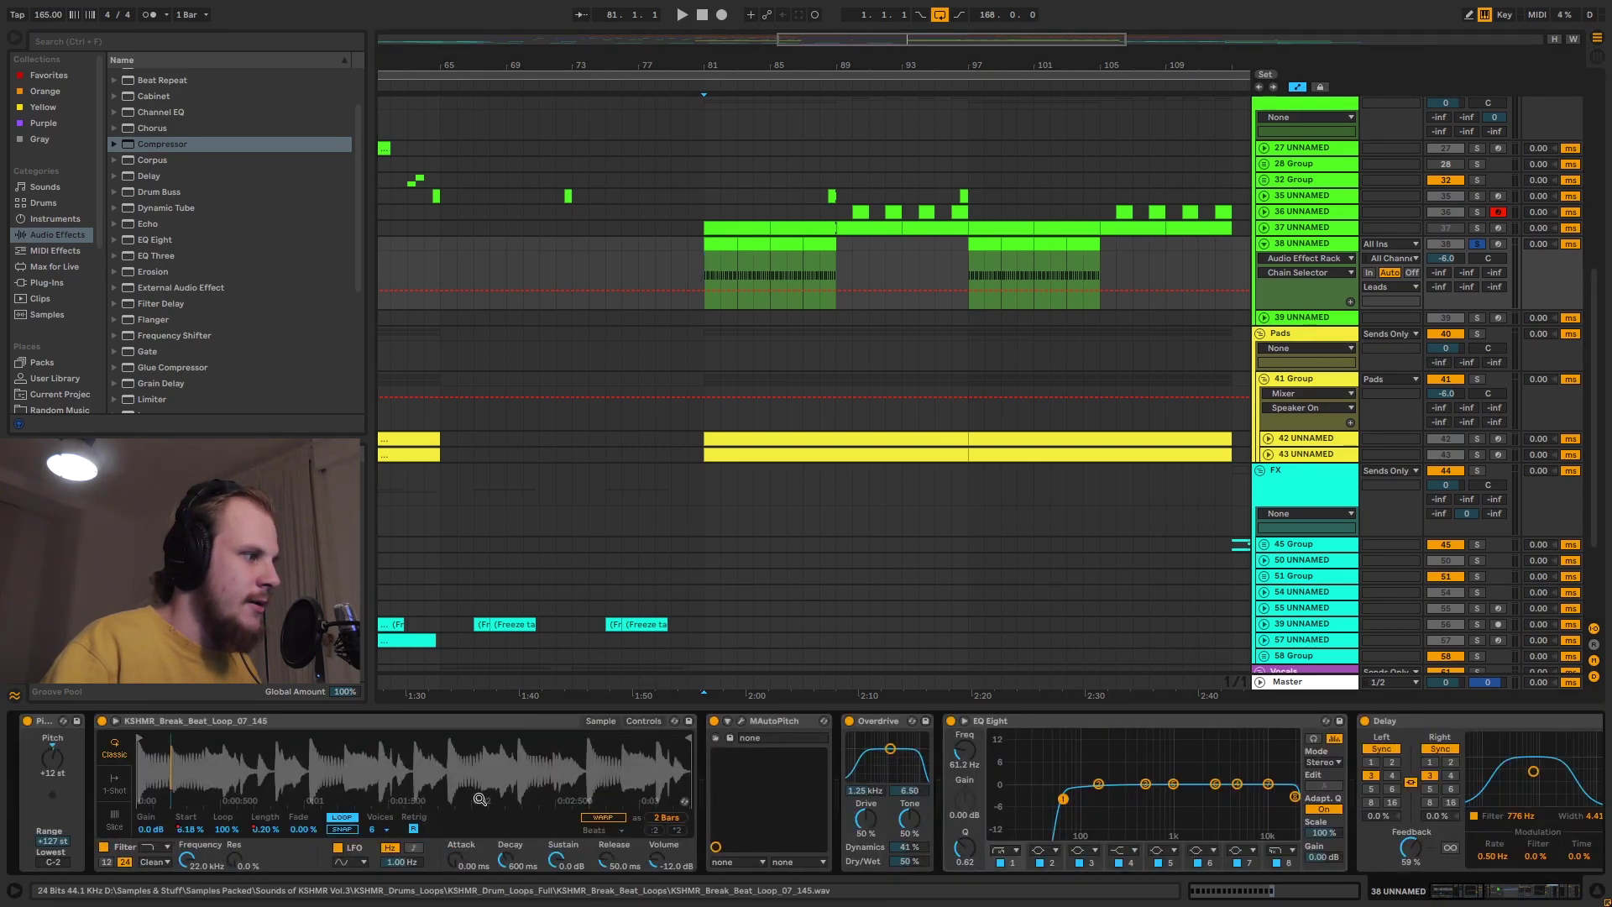
{"action": "left_click_drag", "start_coordinate": [1494, 888], "coordinate": [1534, 878]}
{"action": "left_click", "coordinate": [708, 279]}
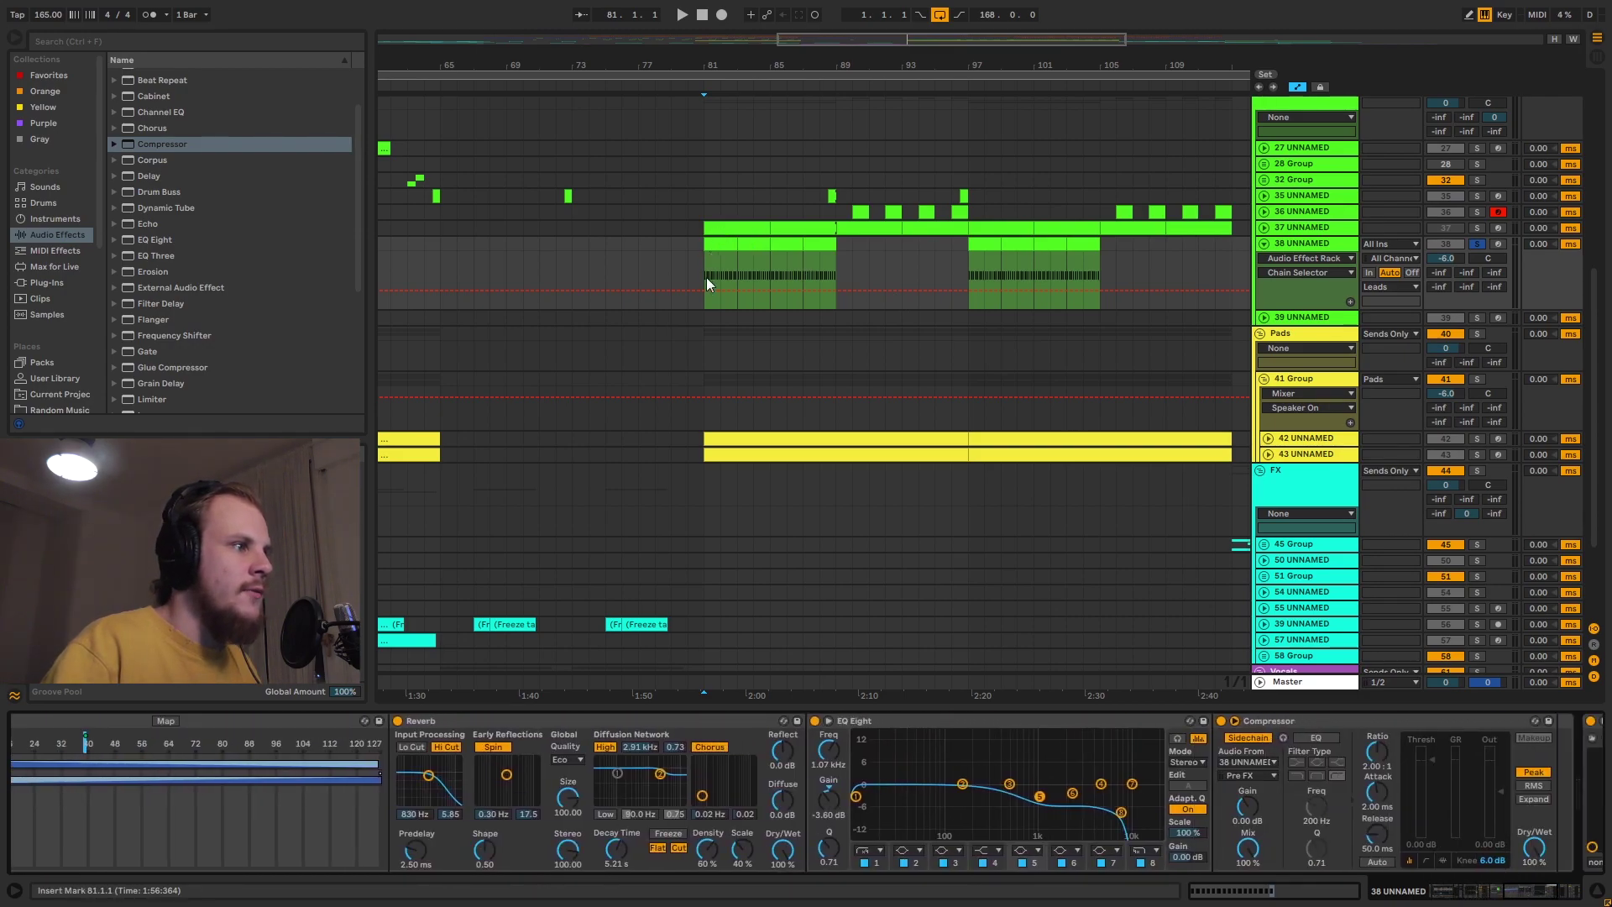
{"action": "key", "text": "space"}
{"action": "left_click_drag", "start_coordinate": [1434, 759], "coordinate": [1381, 815]}
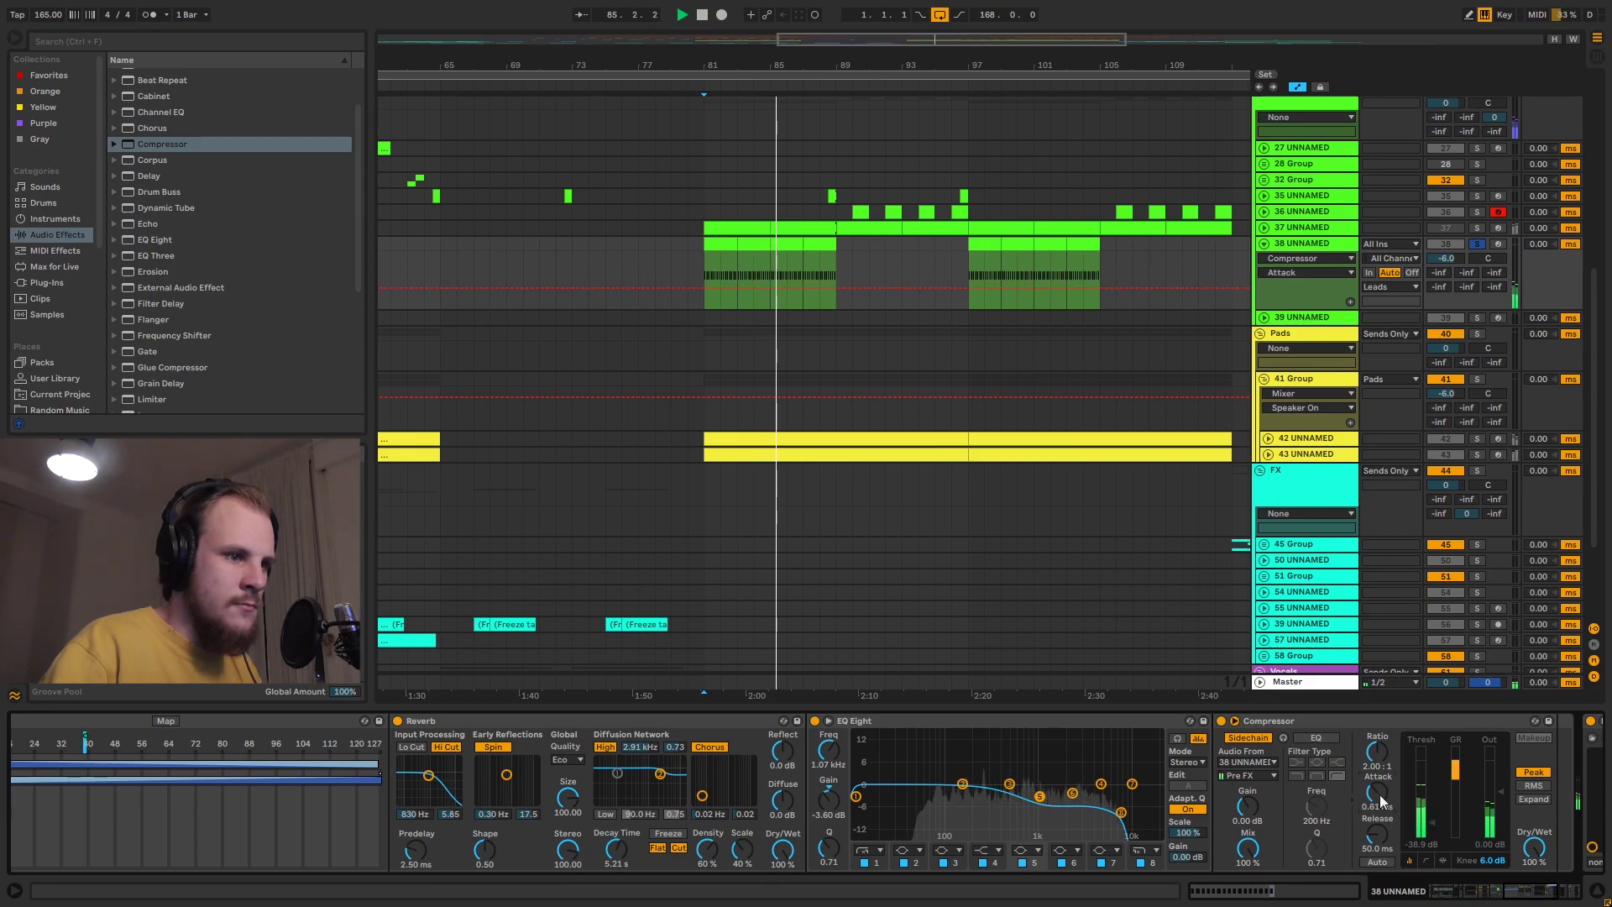
{"action": "left_click", "coordinate": [1433, 823]}
{"action": "left_click_drag", "start_coordinate": [1433, 823], "coordinate": [1377, 848]}
{"action": "key", "text": "space"}
Unsolo the Reverb chain and play the lead from bar 81 with dry and wet signals combined.
{"action": "left_click_drag", "start_coordinate": [1527, 884], "coordinate": [1493, 892]}
{"action": "left_click", "coordinate": [595, 777]}
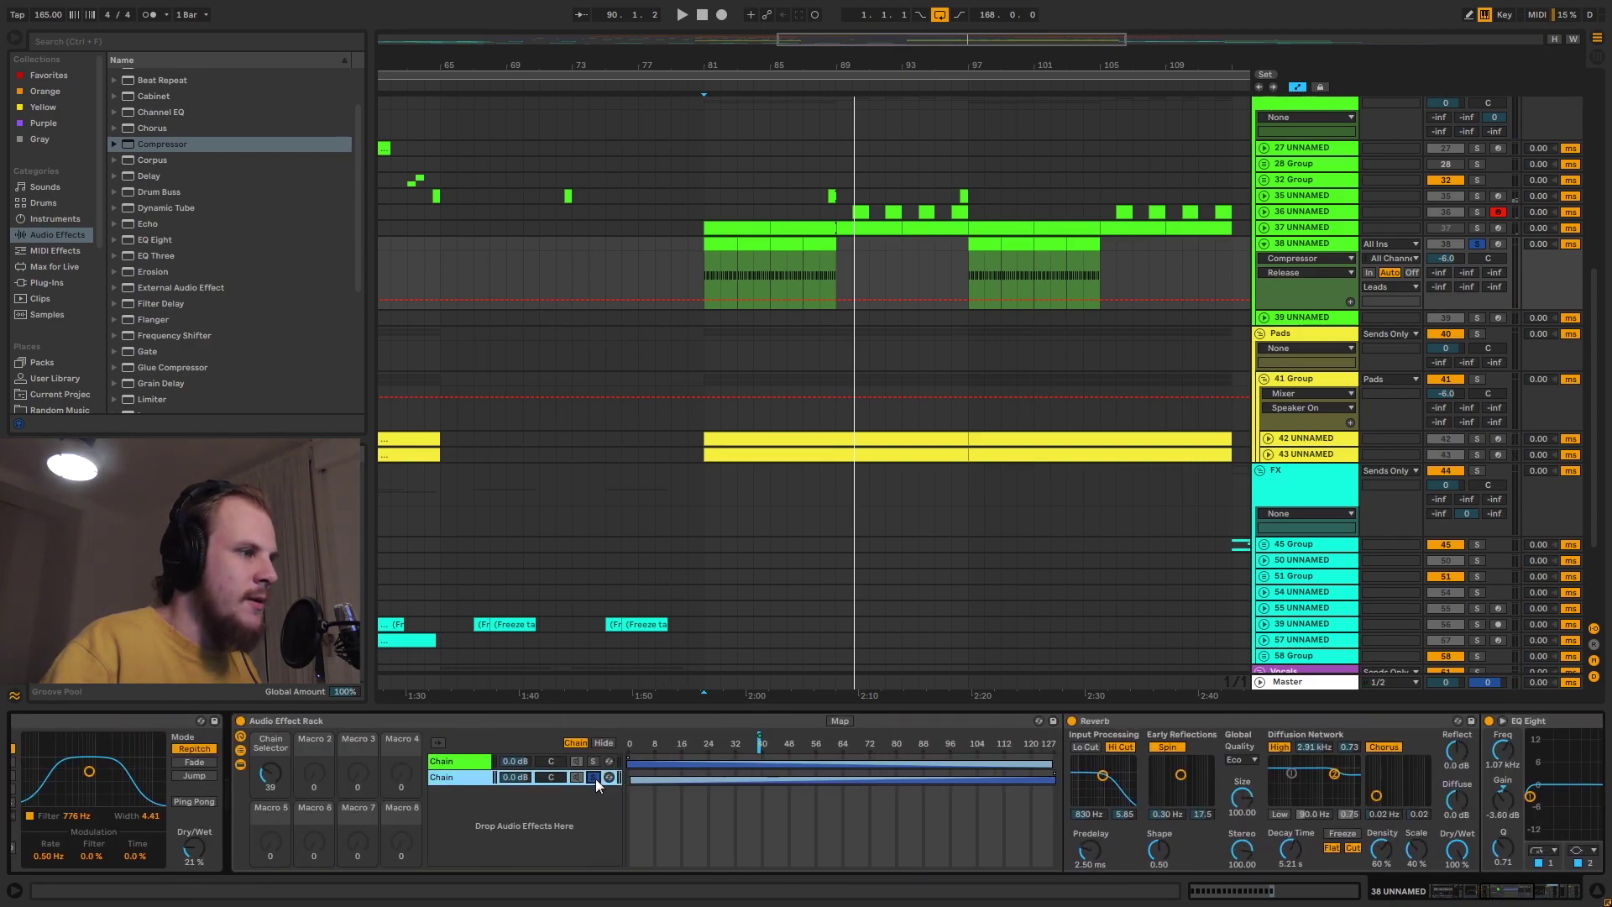
{"action": "left_click", "coordinate": [708, 272]}
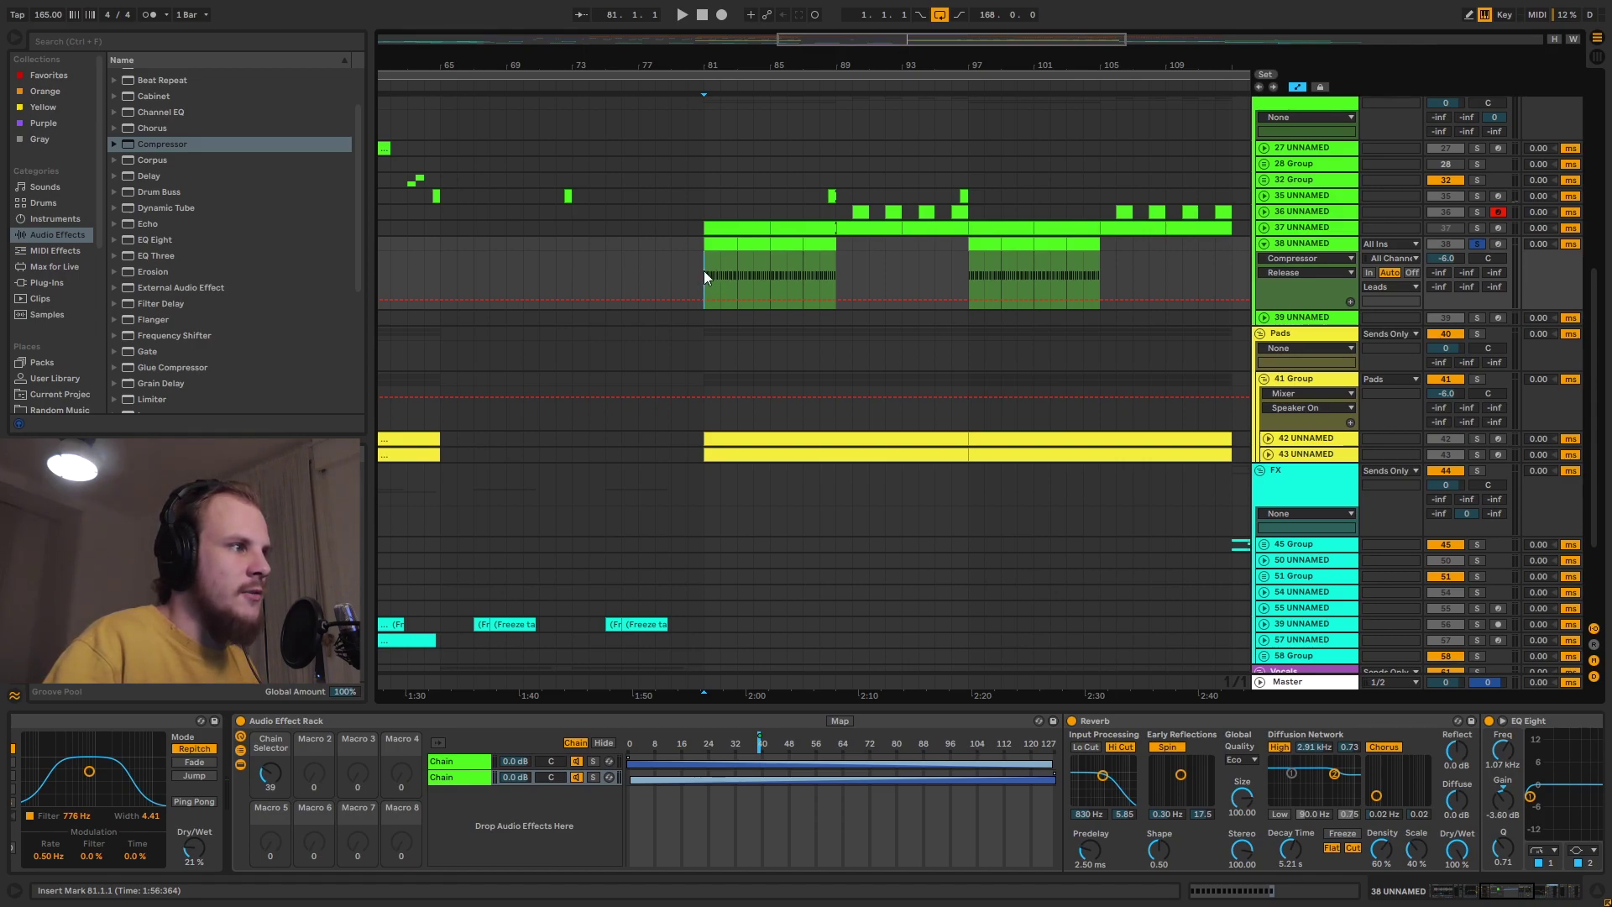
{"action": "key", "text": "space"}
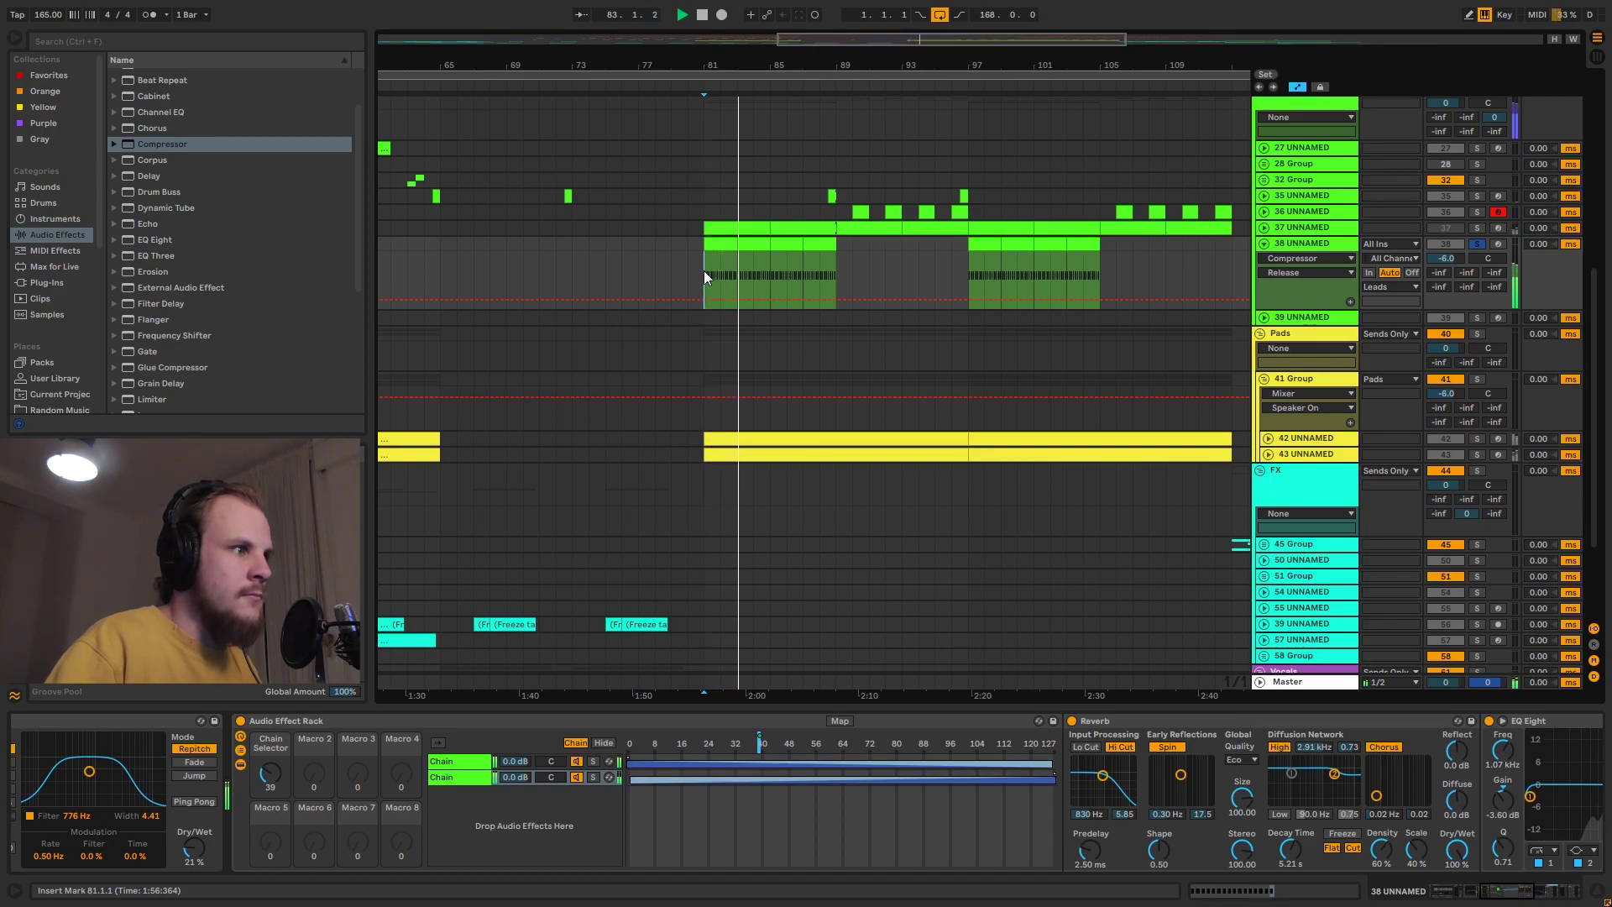
{"action": "key", "text": "space"}
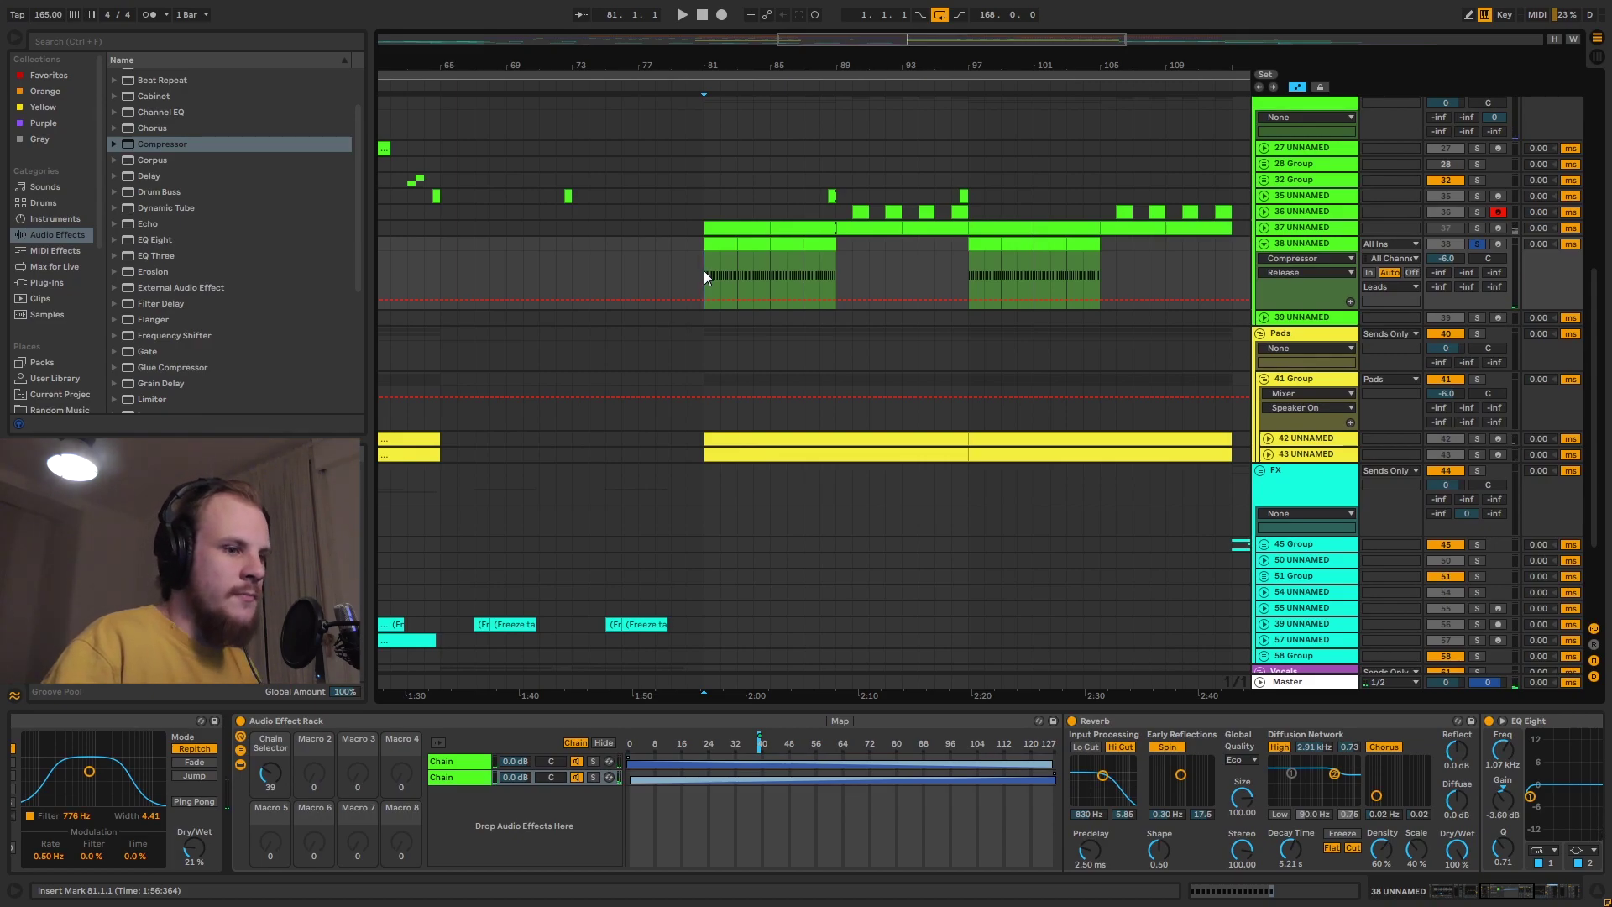
Review the Reverb chain's devices and collapse the Audio Effect Rack.
{"action": "left_click", "coordinate": [1524, 896]}
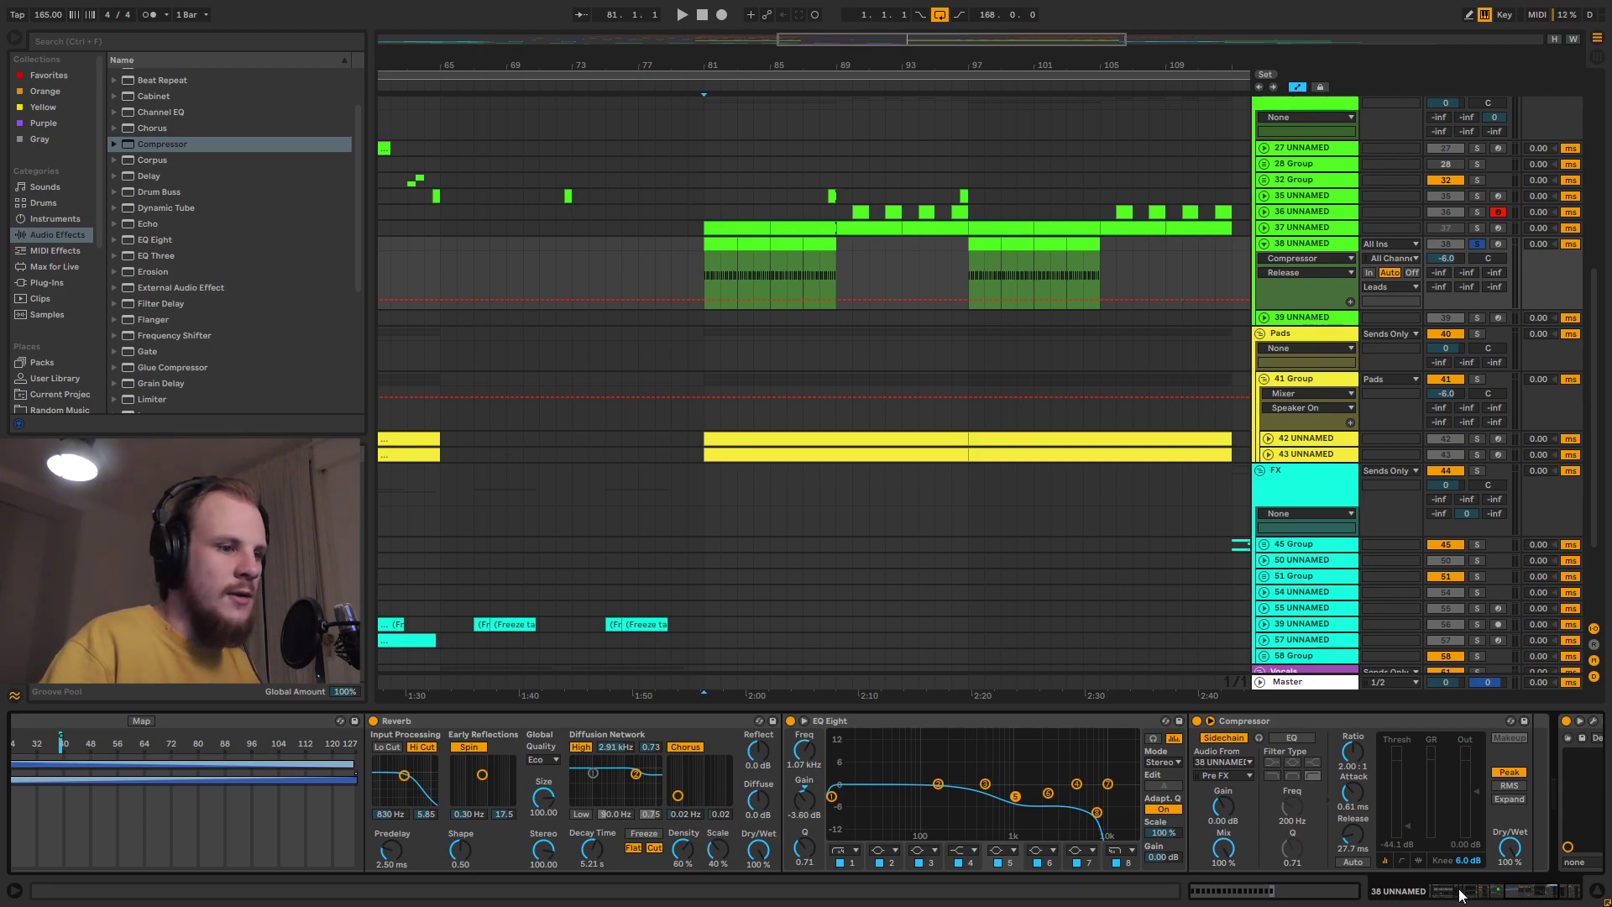
{"action": "mouse_move", "coordinate": [1528, 895]}
{"action": "left_mouse_down"}
{"action": "mouse_move", "coordinate": [1475, 896]}
{"action": "mouse_move", "coordinate": [1520, 894]}
{"action": "left_mouse_up"}
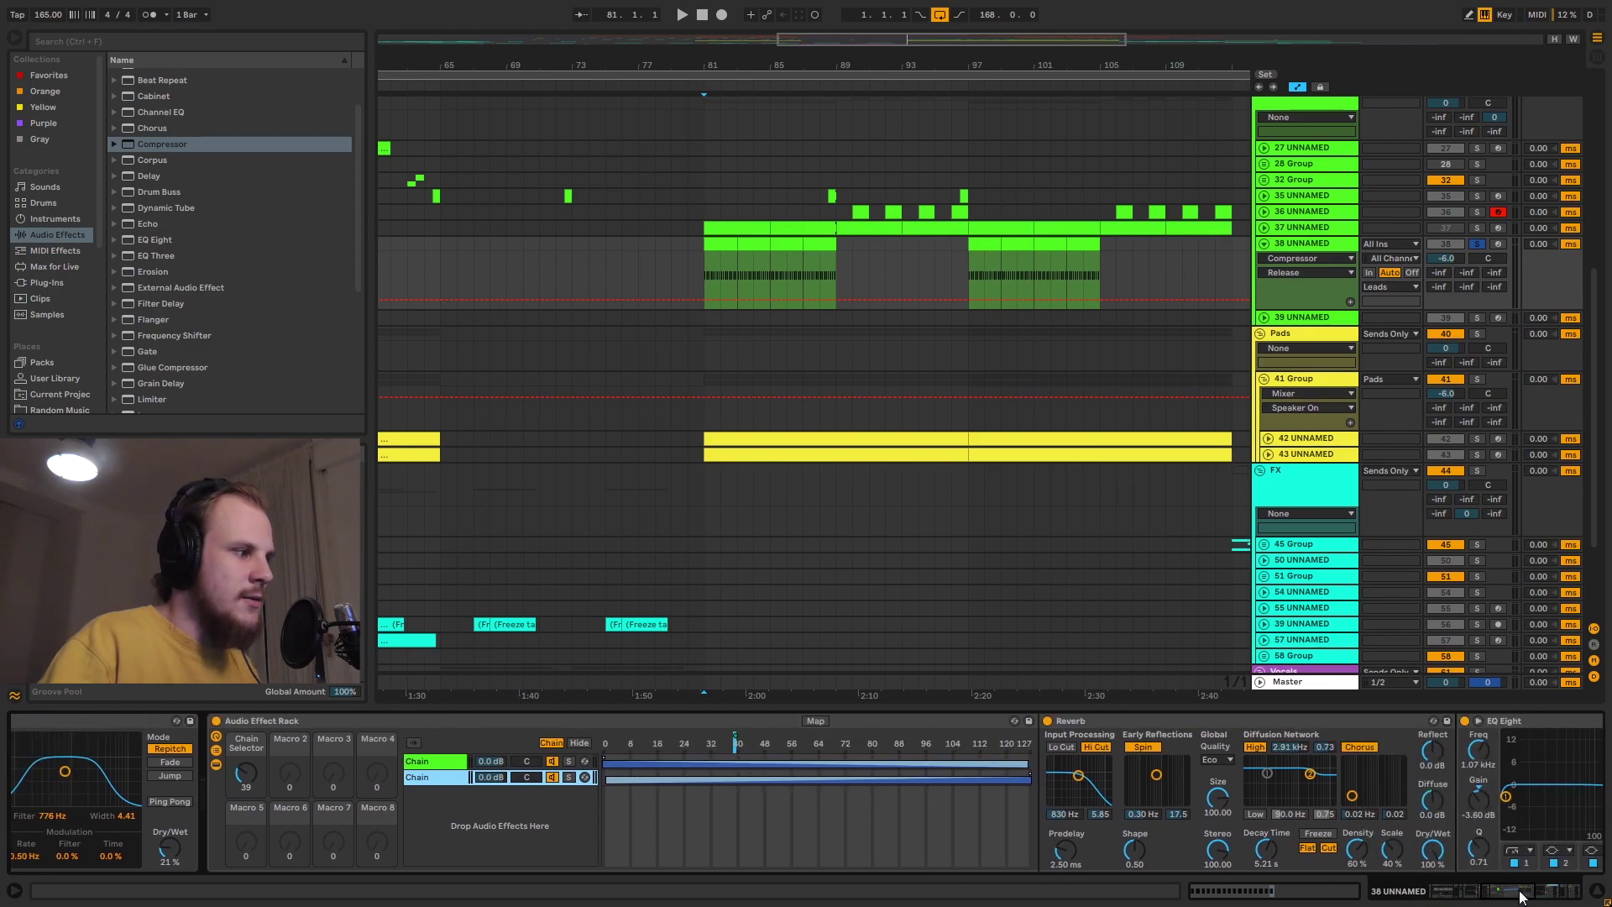
{"action": "double_click", "coordinate": [380, 721]}
{"action": "left_click_drag", "start_coordinate": [1518, 895], "coordinate": [1482, 895]}
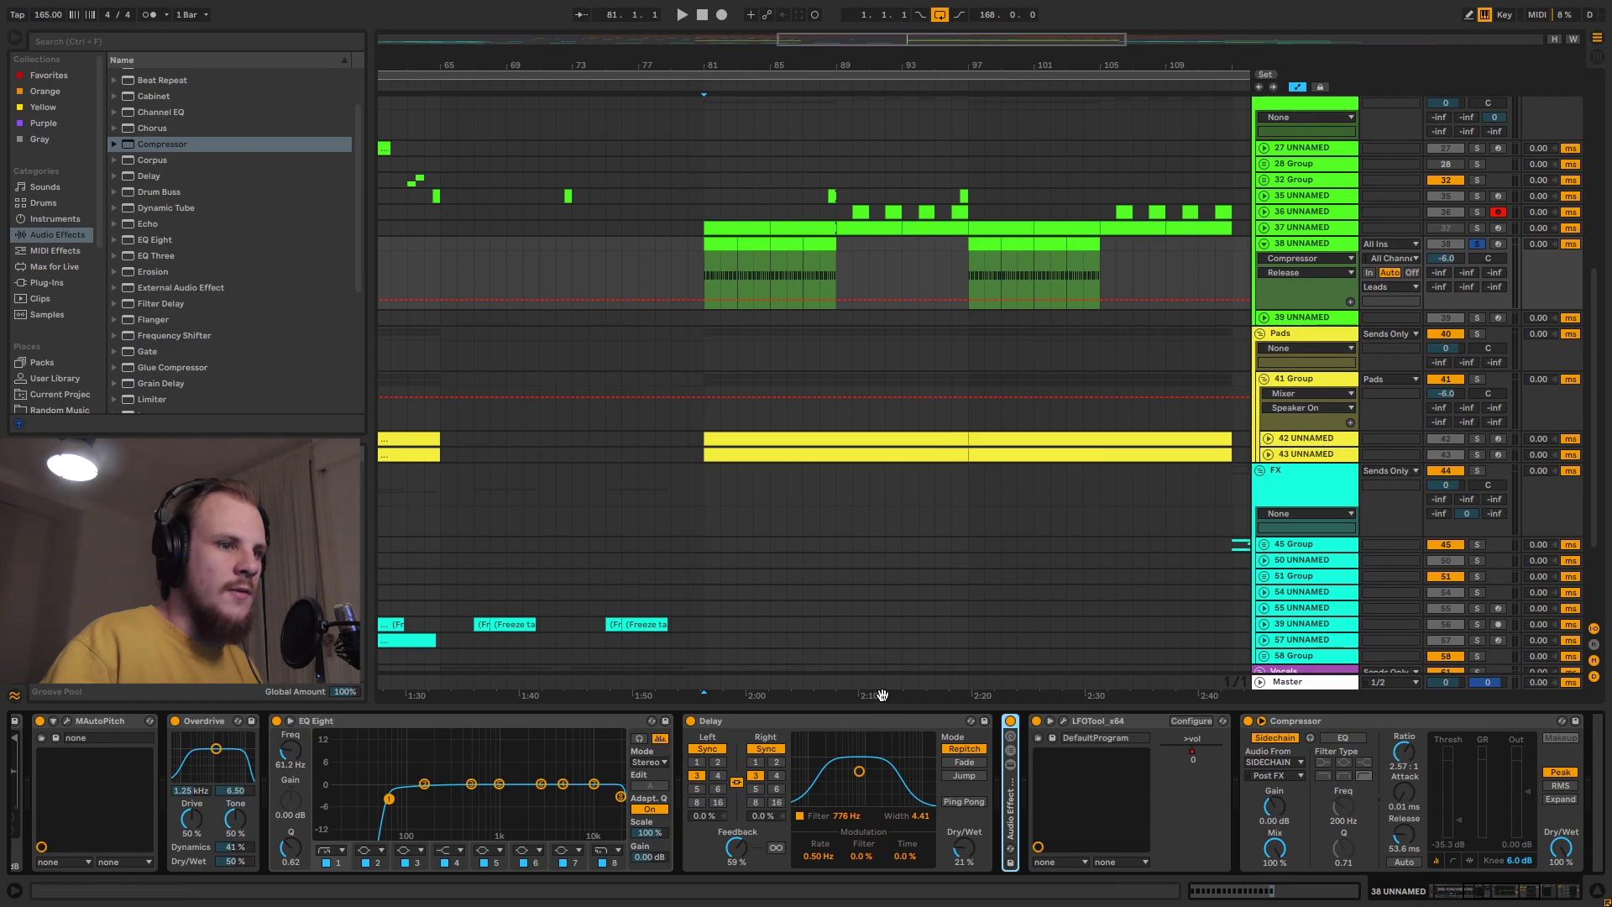
Show the return tracks to view the E FX return's device chain, and hide the returns again.
{"action": "left_click", "coordinate": [1598, 644]}
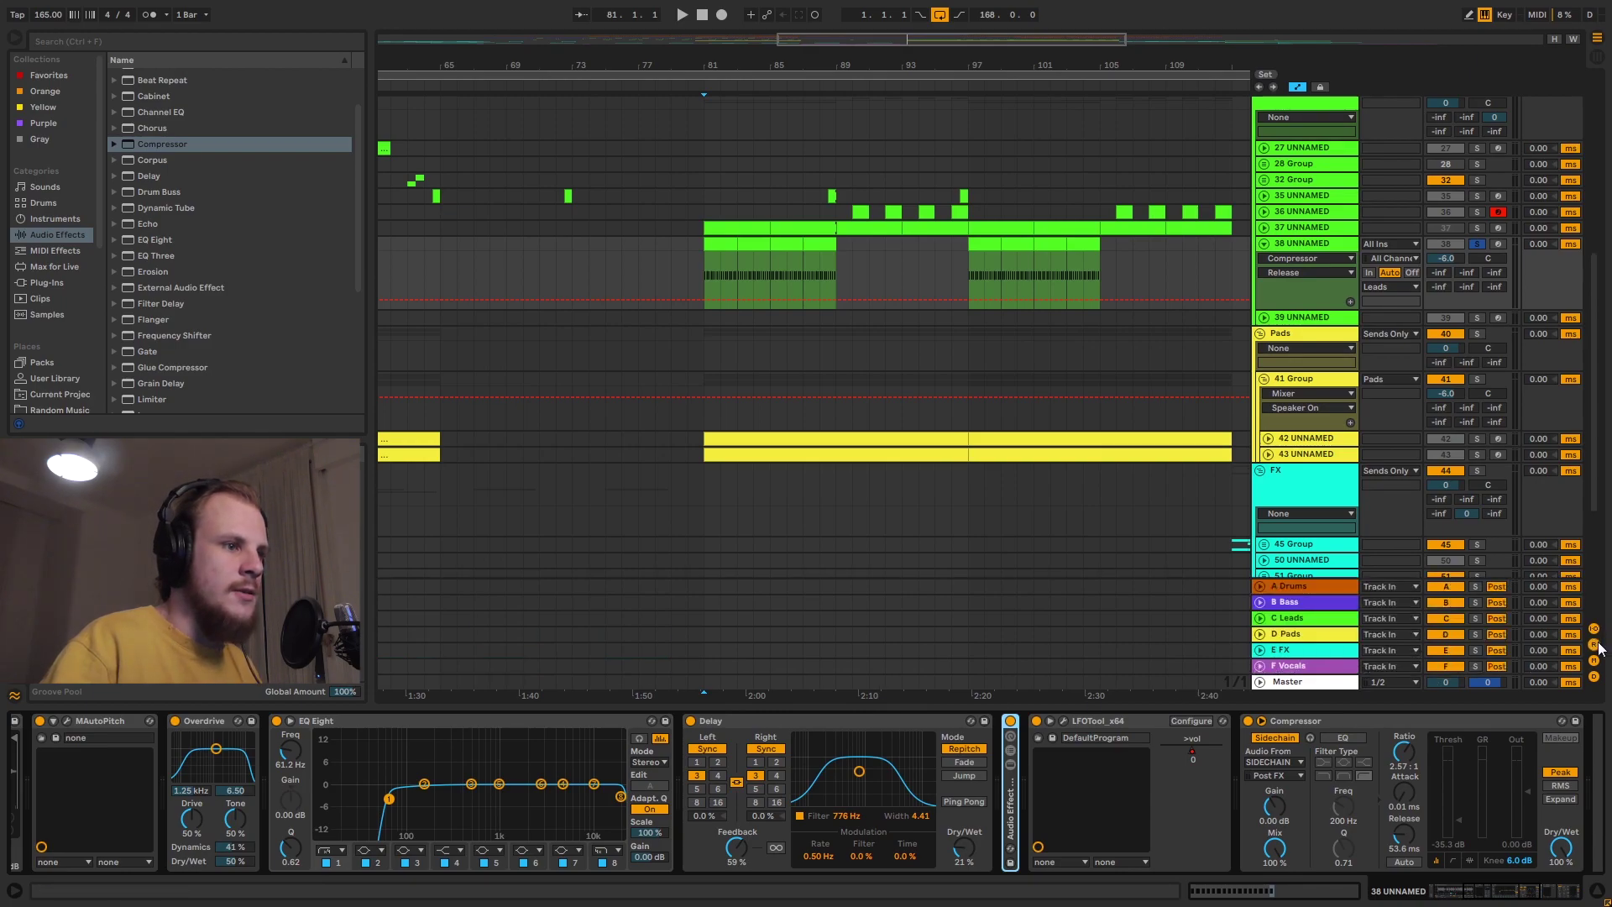
{"action": "left_click", "coordinate": [1293, 666]}
{"action": "left_click", "coordinate": [1313, 652]}
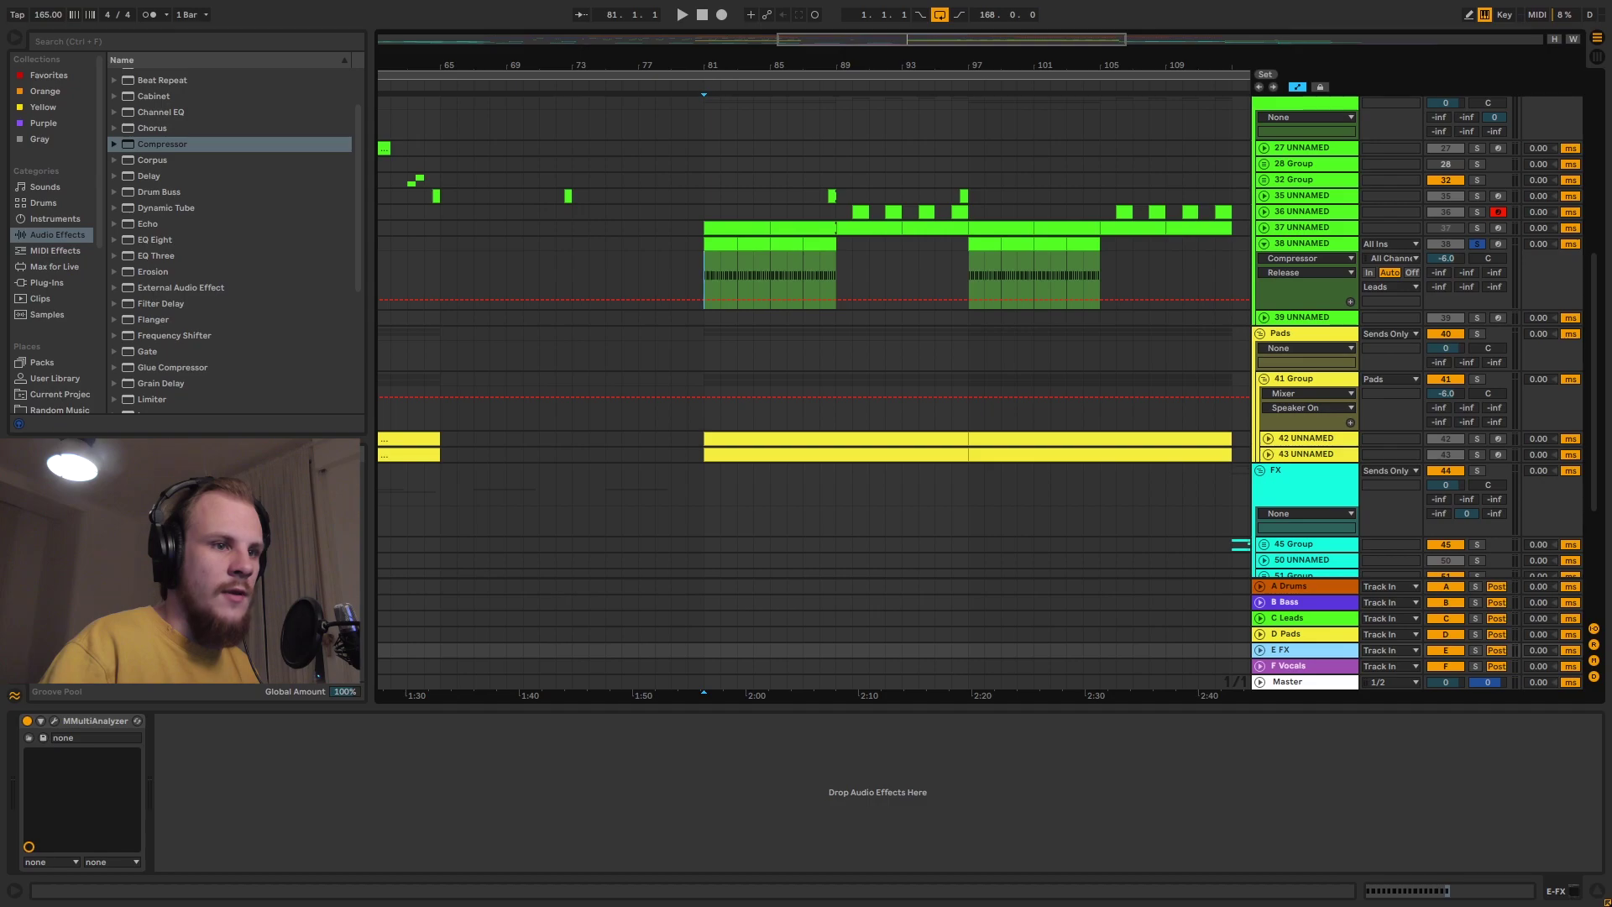
{"action": "left_click", "coordinate": [1593, 644]}
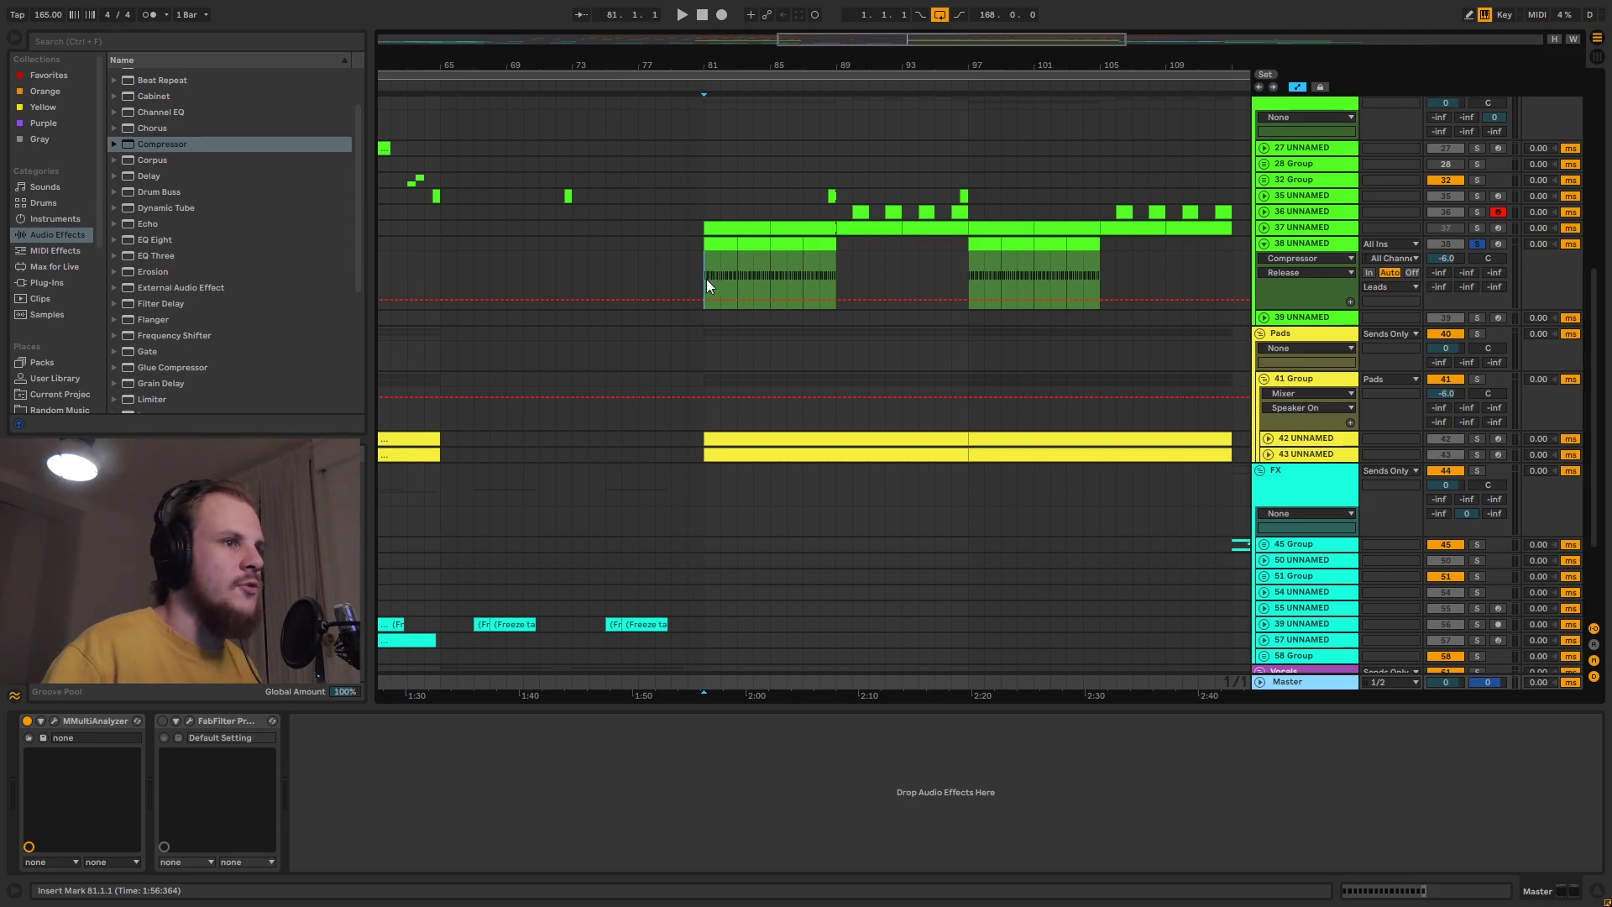
Expand the collapsed Audio Effect Rack on track 38 and select the Compressor in its Reverb chain.
{"action": "left_click", "coordinate": [1298, 242]}
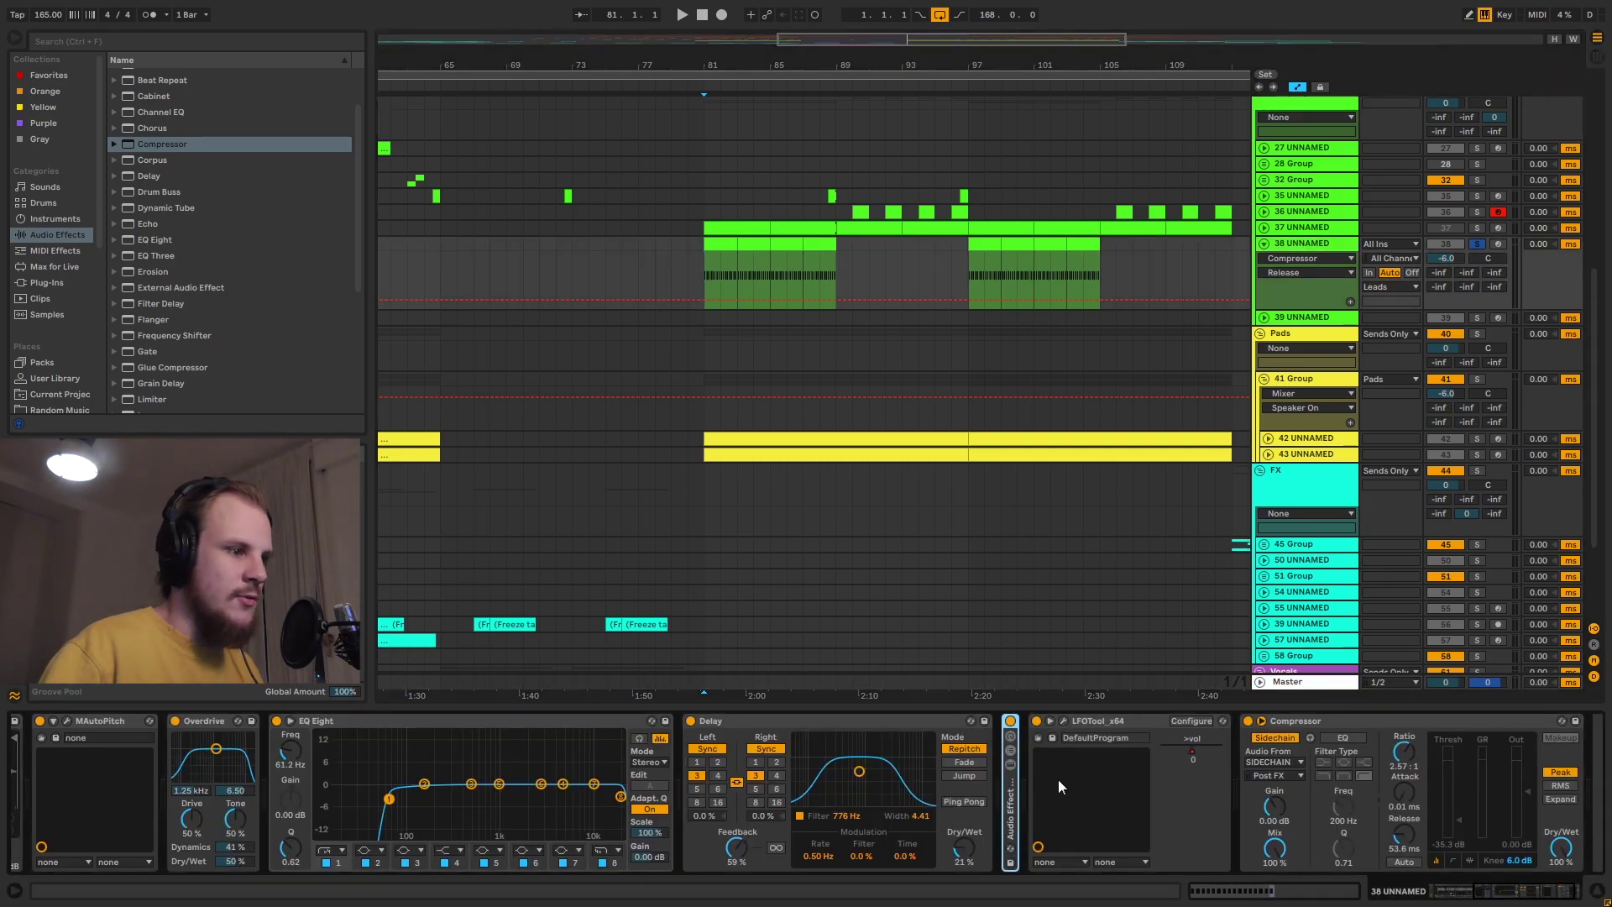
{"action": "double_click", "coordinate": [1010, 806]}
{"action": "left_click", "coordinate": [1495, 897]}
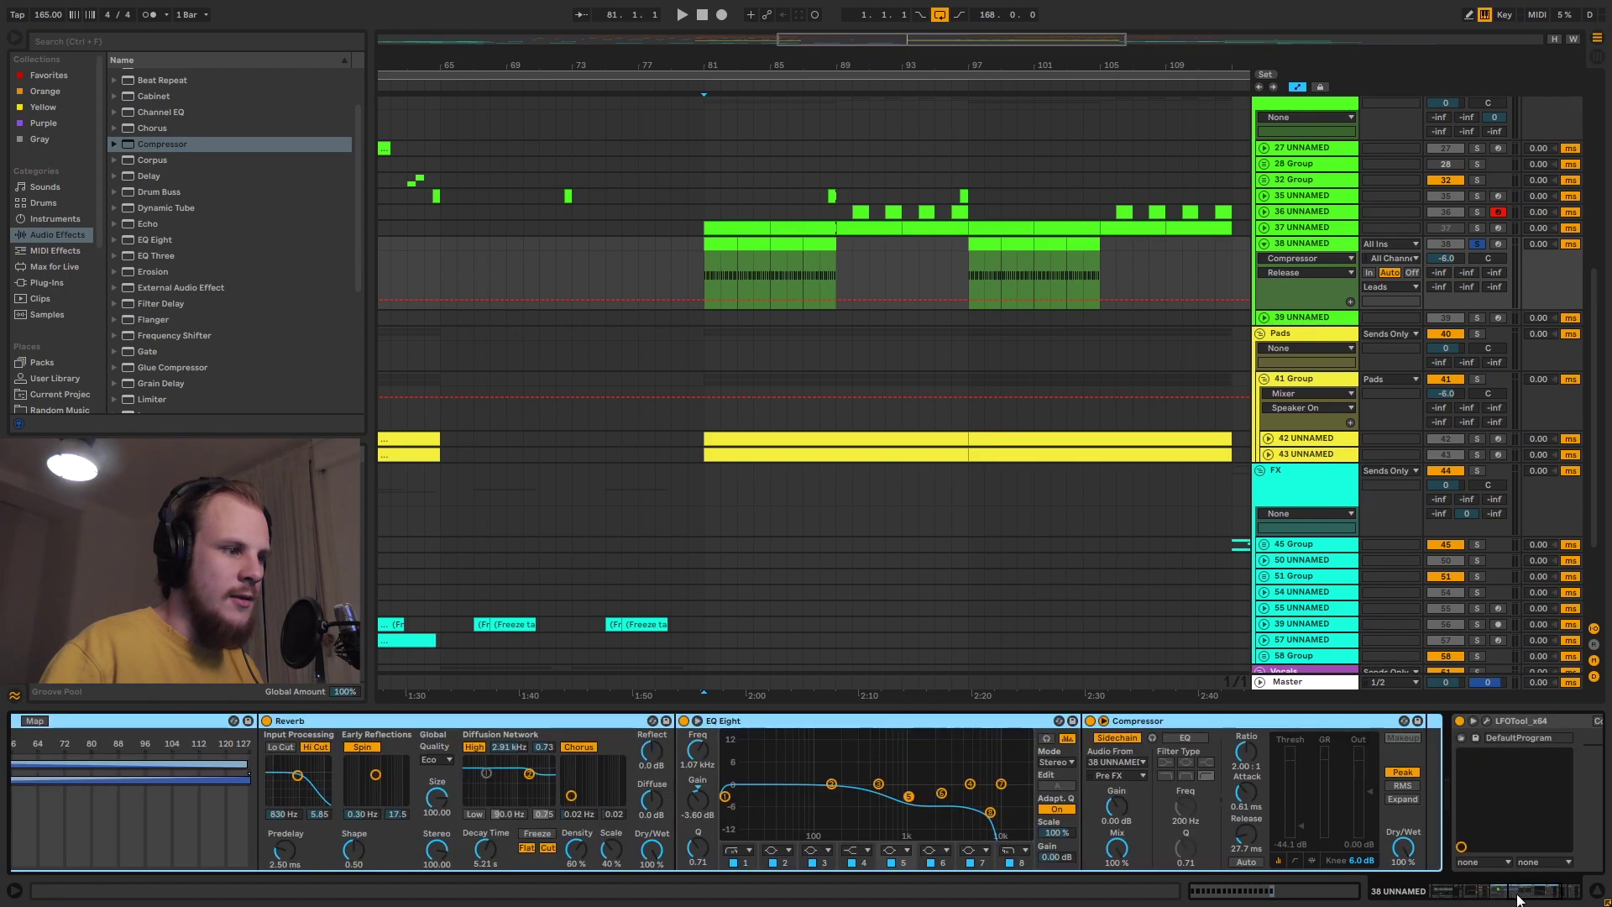
{"action": "left_click_drag", "start_coordinate": [1524, 896], "coordinate": [1514, 898]}
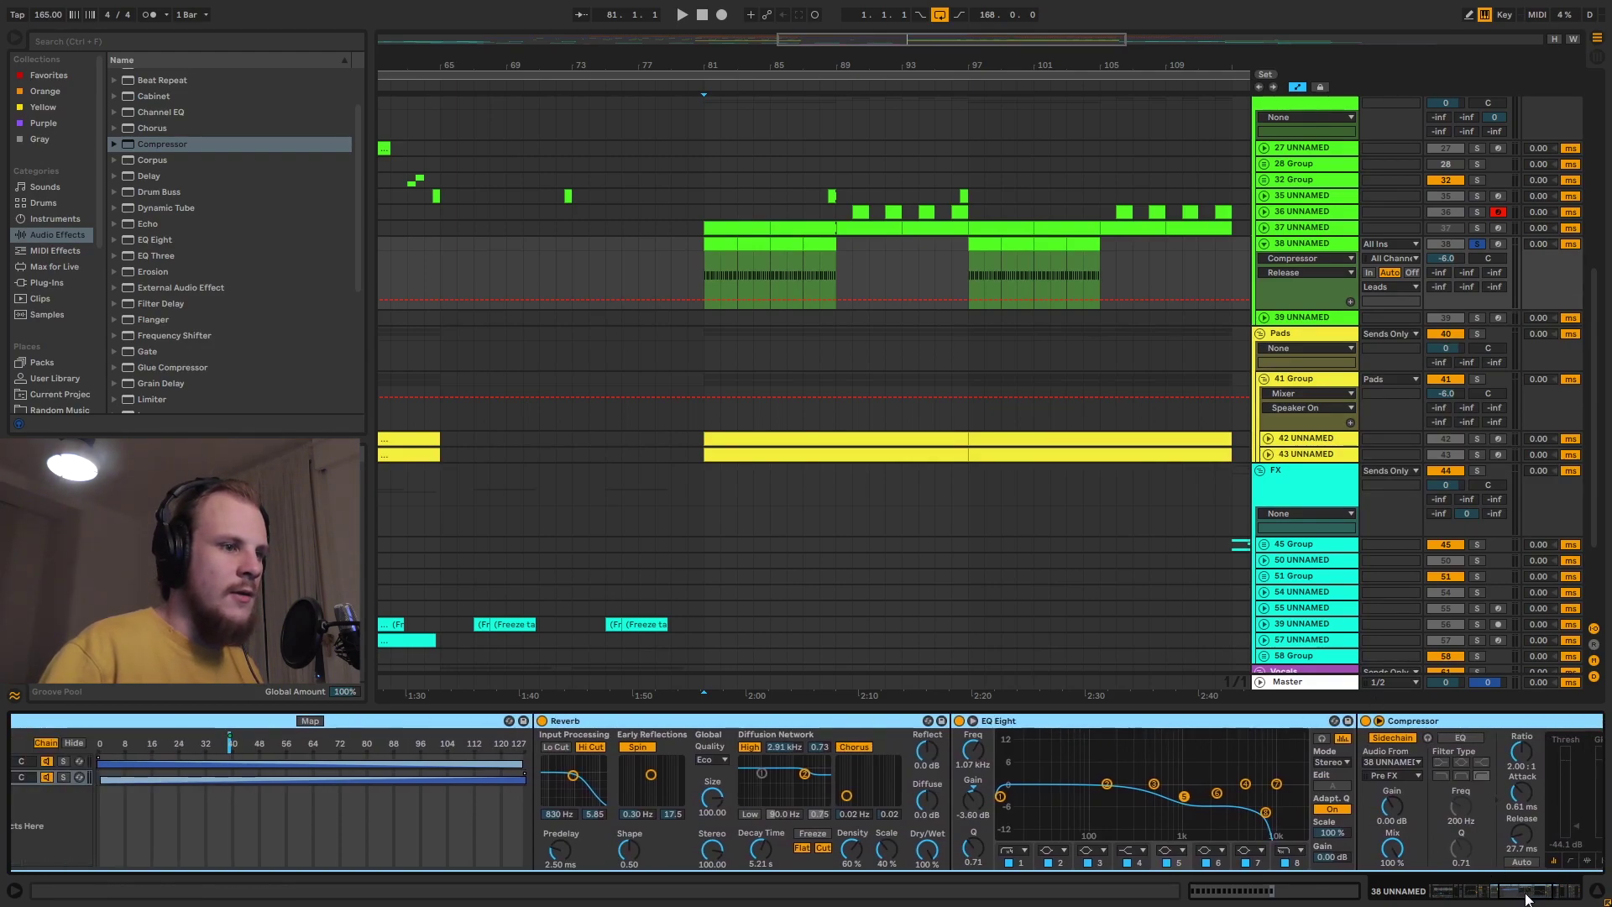
{"action": "left_click", "coordinate": [1493, 719]}
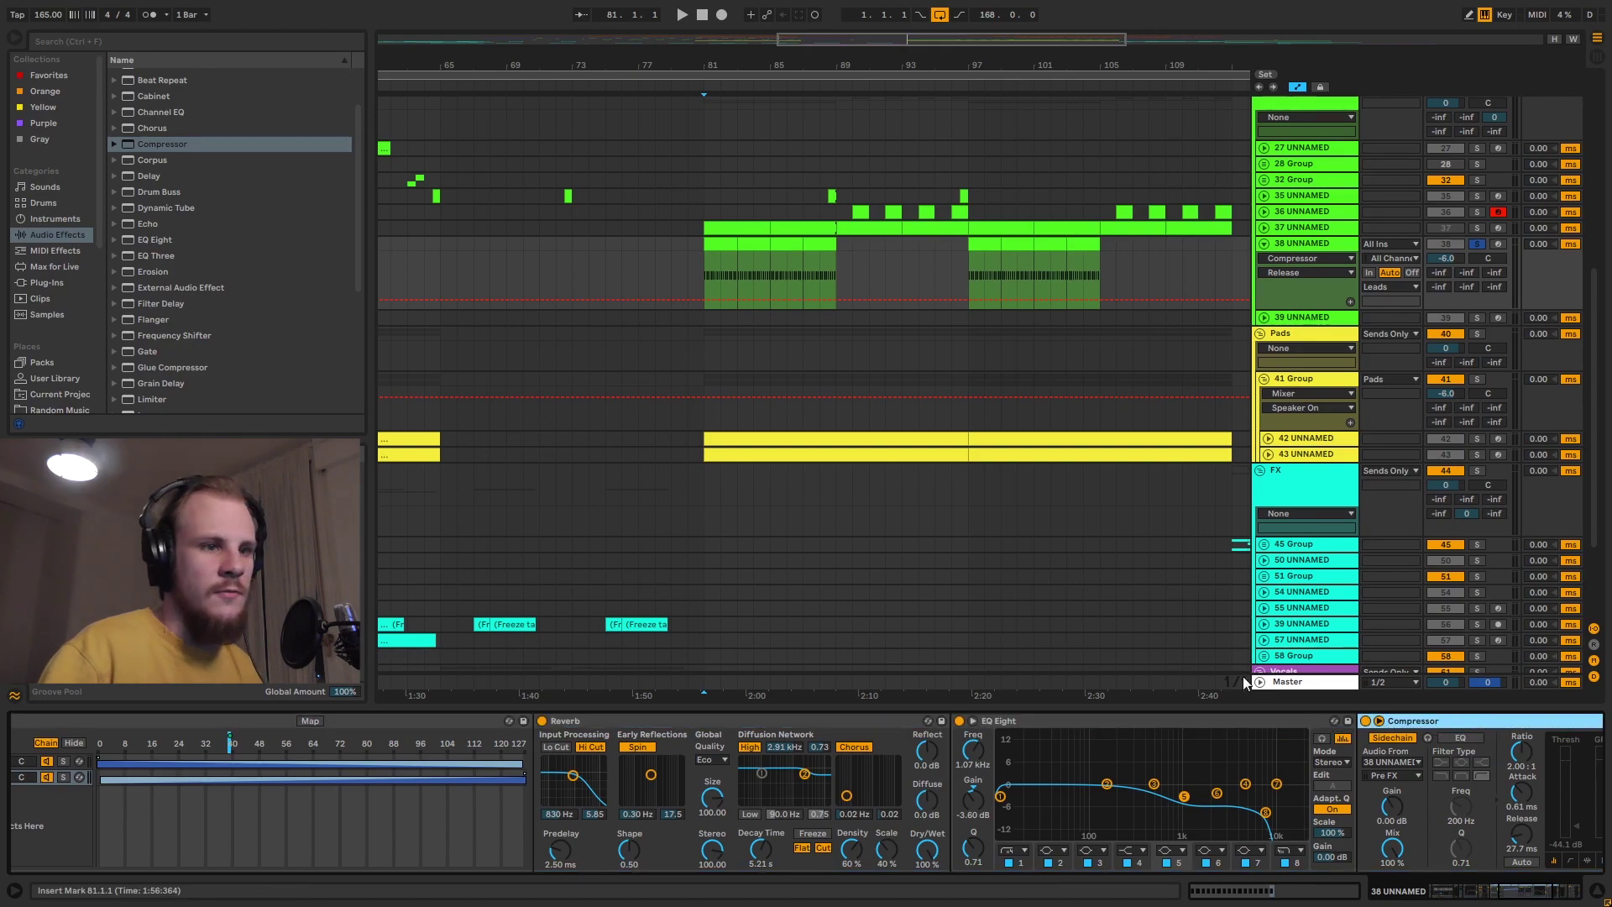